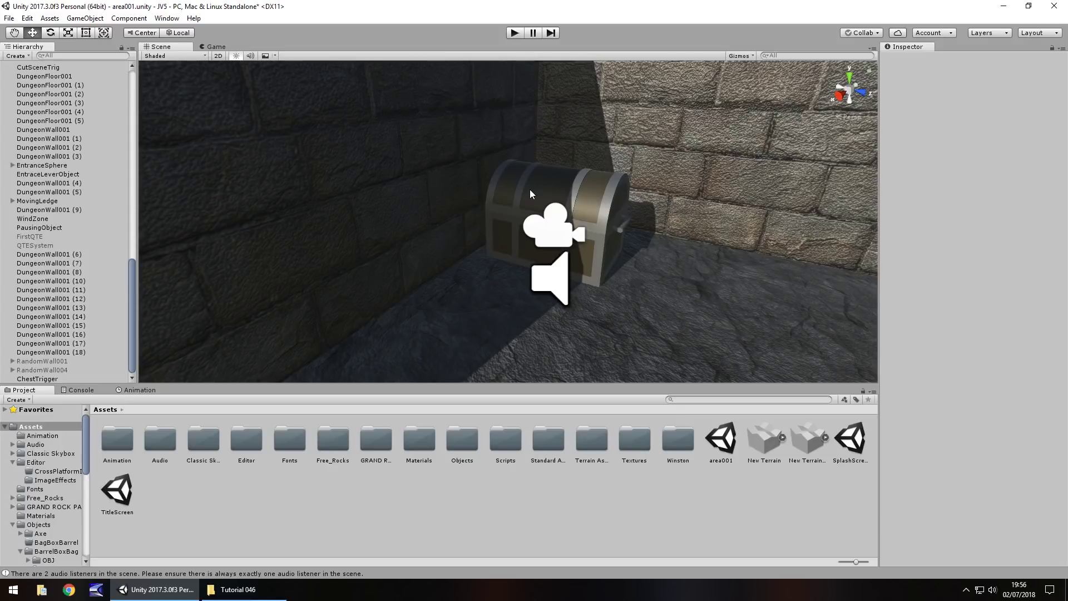
Add a new UI Text object under the Canvas
{"action": "left_click", "coordinate": [52, 379]}
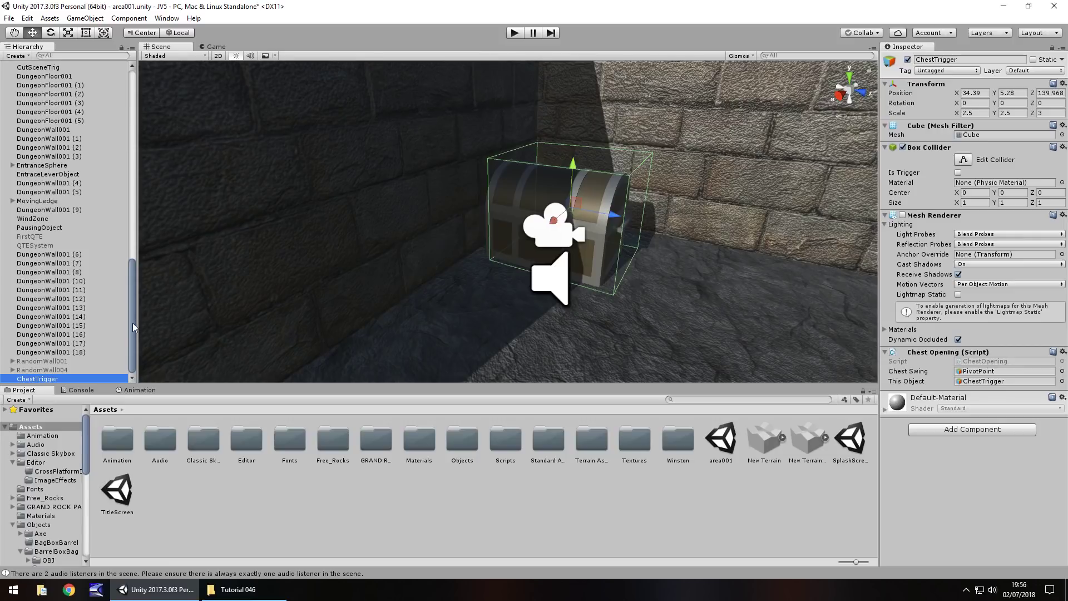
{"action": "left_click_drag", "start_coordinate": [132, 322], "coordinate": [96, 132]}
{"action": "left_click", "coordinate": [84, 18]}
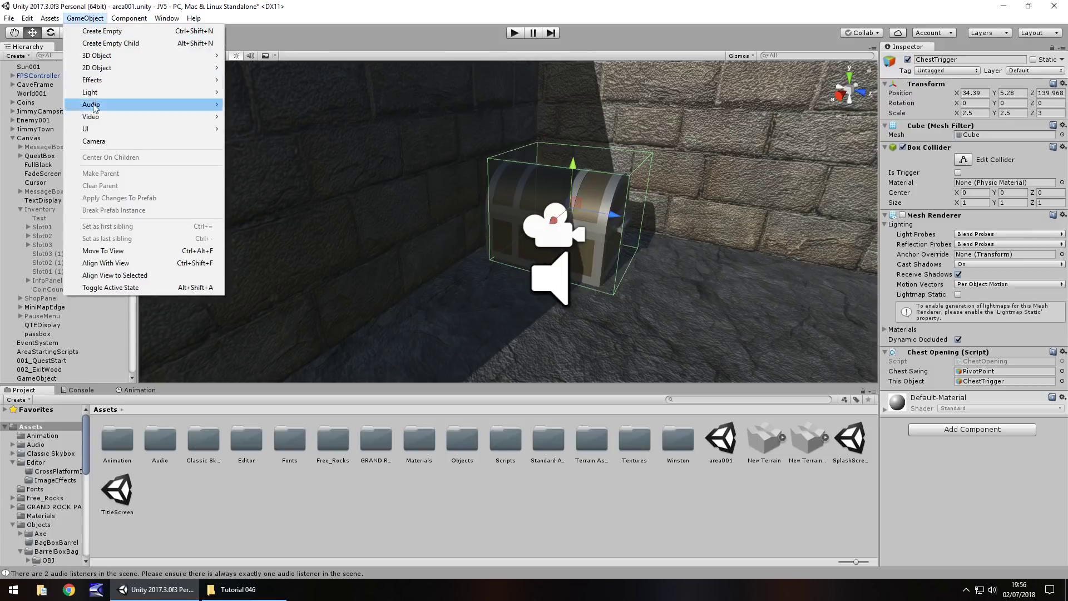
{"action": "mouse_move", "coordinate": [95, 129]}
{"action": "left_click", "coordinate": [244, 130]}
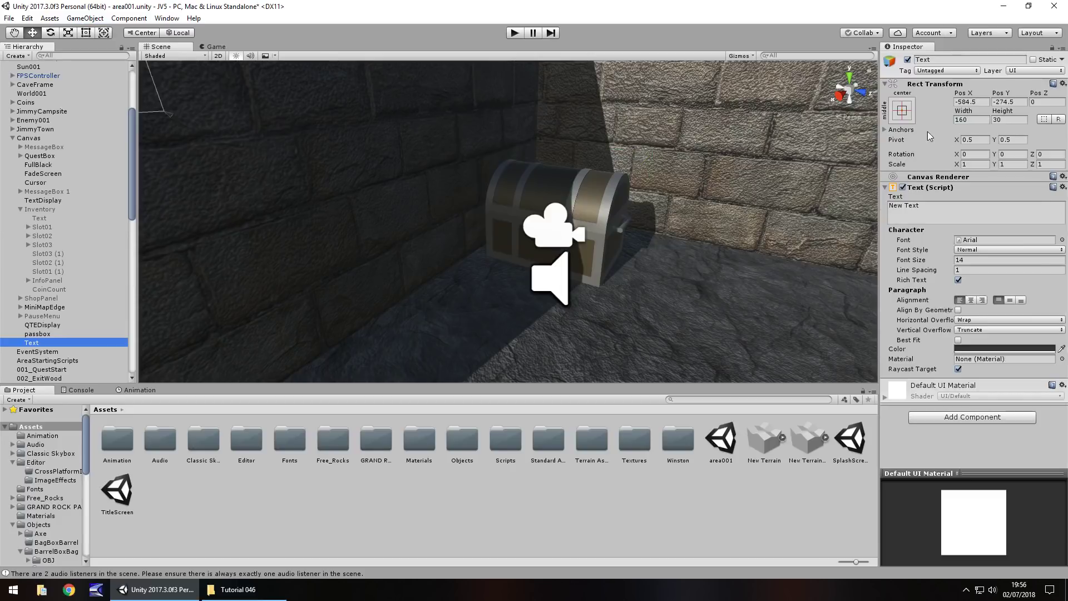
Set the new text object's X and Y positions to 0
{"action": "left_click", "coordinate": [902, 110]}
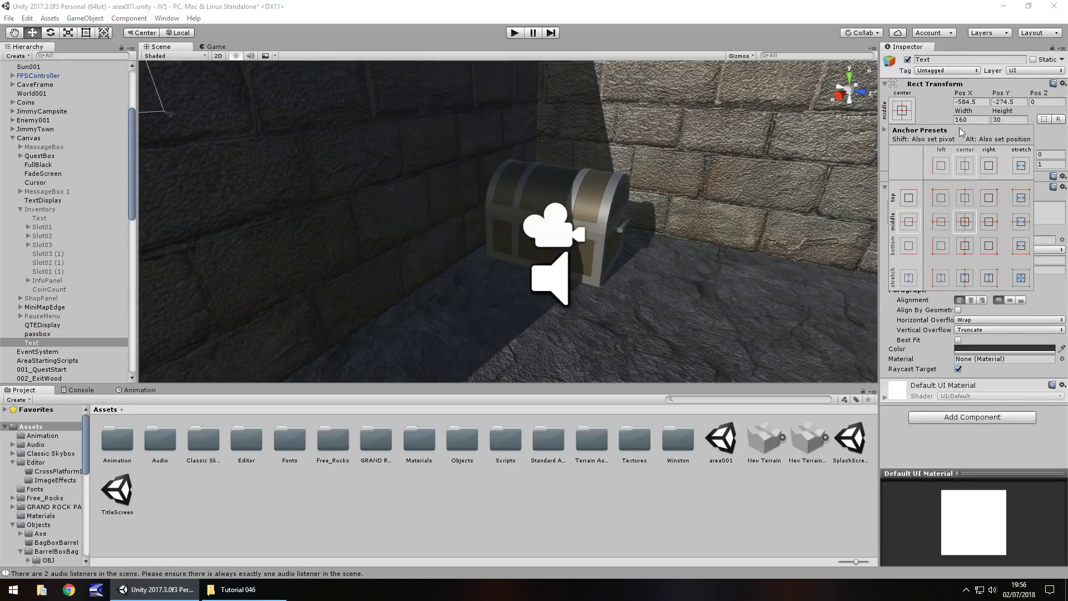
{"action": "left_click", "coordinate": [985, 103]}
{"action": "left_click", "coordinate": [972, 102]}
{"action": "type", "text": "0"}
{"action": "left_click", "coordinate": [1000, 103]}
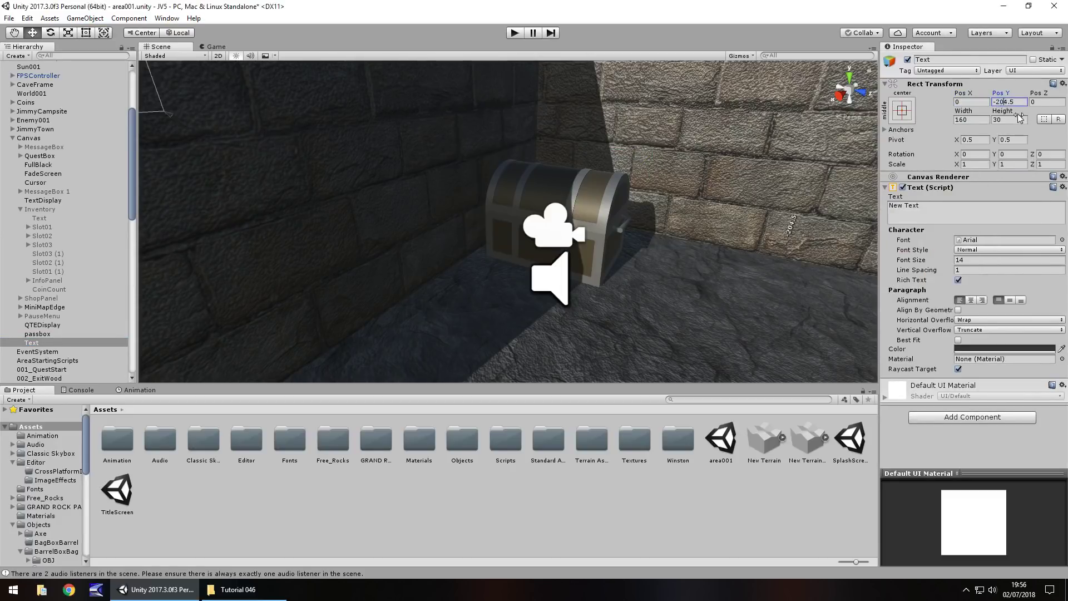
{"action": "type", "text": "0"}
Set the text's font size to 30 and its colour to white
{"action": "left_click", "coordinate": [919, 257]}
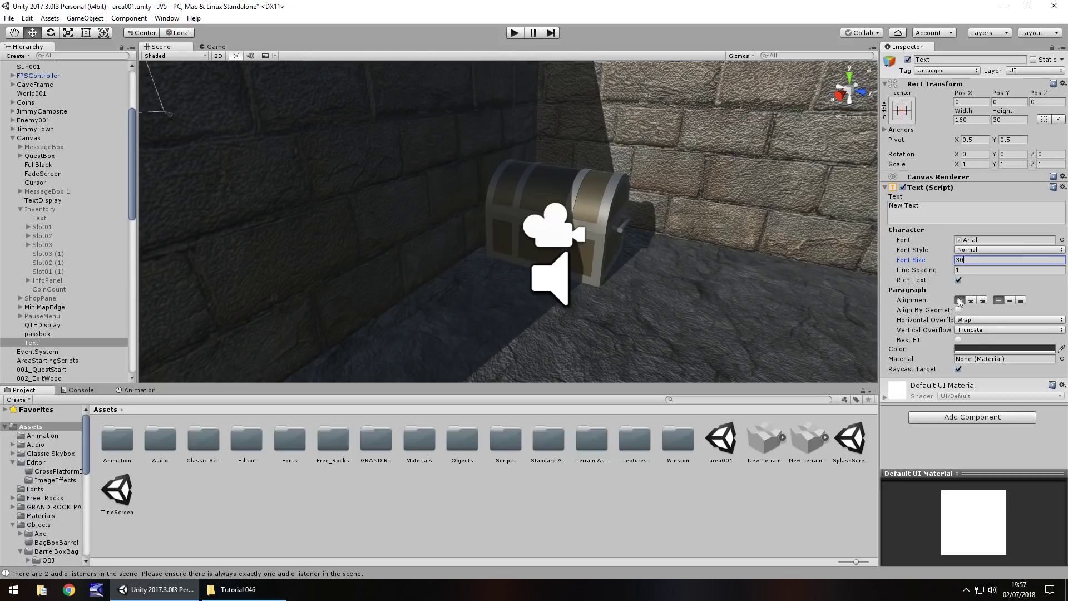
{"action": "left_click", "coordinate": [976, 349]}
{"action": "left_click_drag", "start_coordinate": [121, 86], "coordinate": [103, 67]}
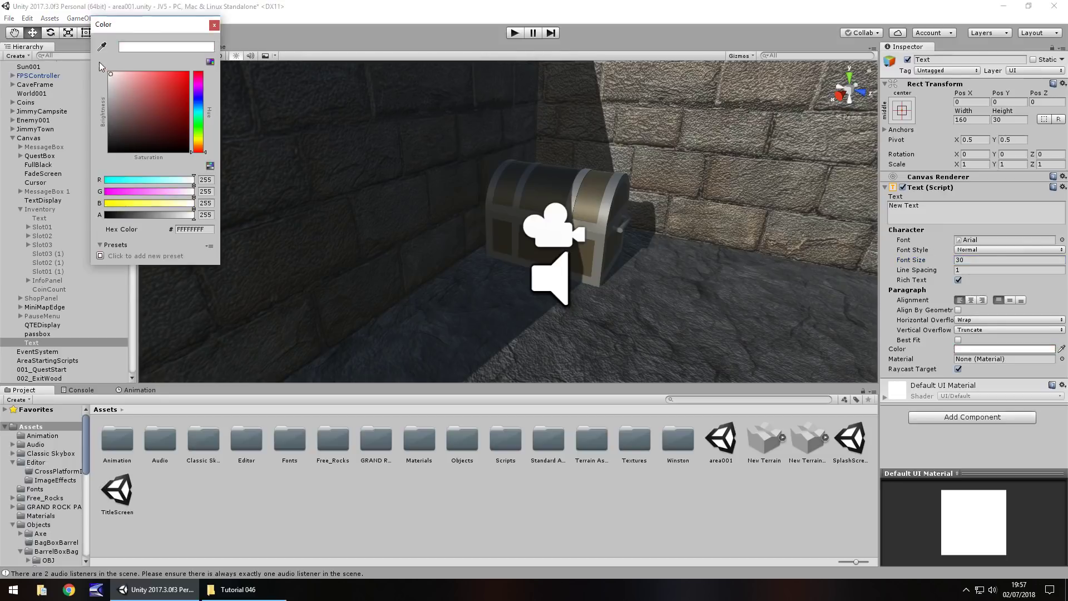
{"action": "left_click", "coordinate": [213, 24]}
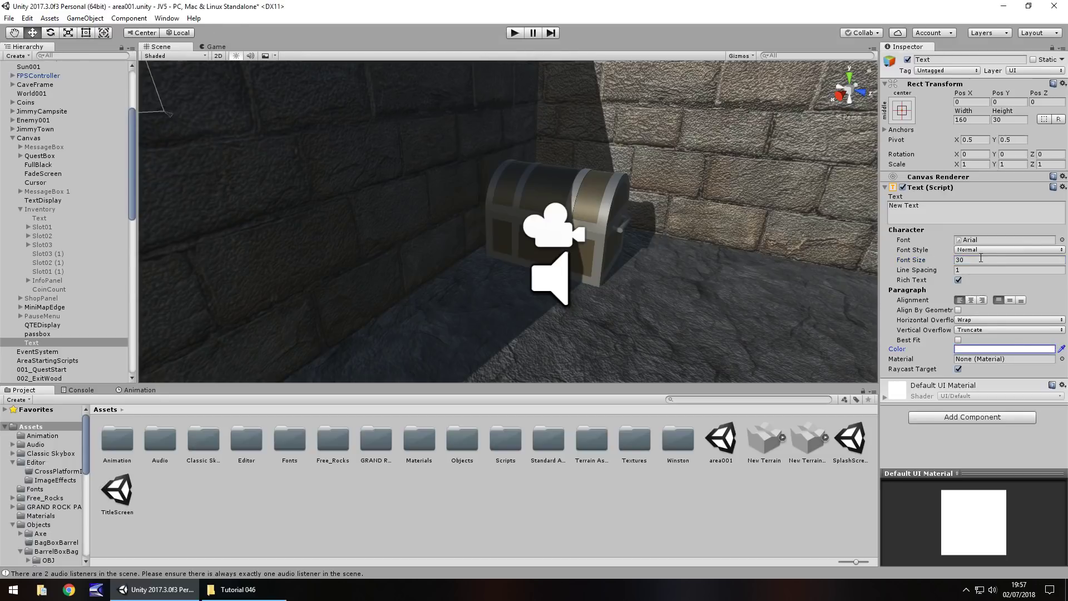
With the Rect tool, enlarge the text box to about 277 by 51 centred on the canvas, and centre-align its text horizontally
{"action": "double_click", "coordinate": [55, 342]}
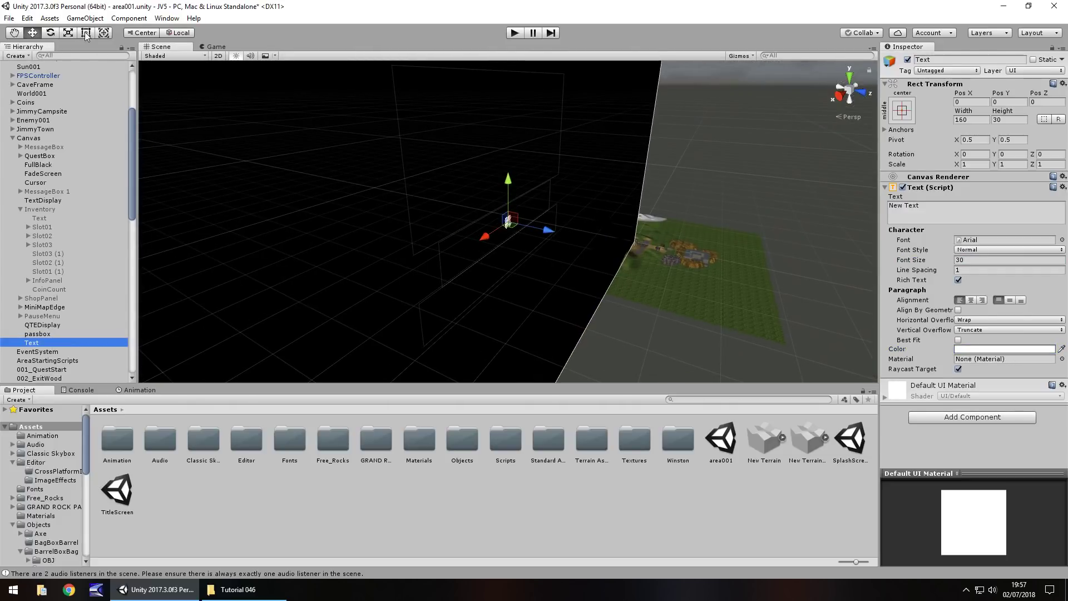
{"action": "left_click", "coordinate": [86, 32]}
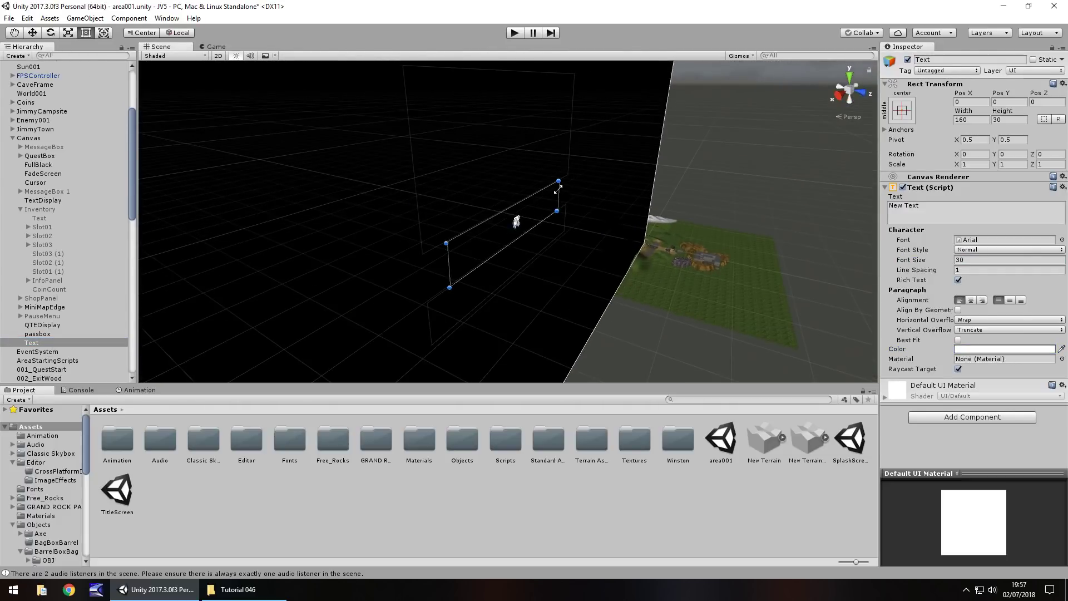
{"action": "left_click_drag", "start_coordinate": [558, 189], "coordinate": [645, 121]}
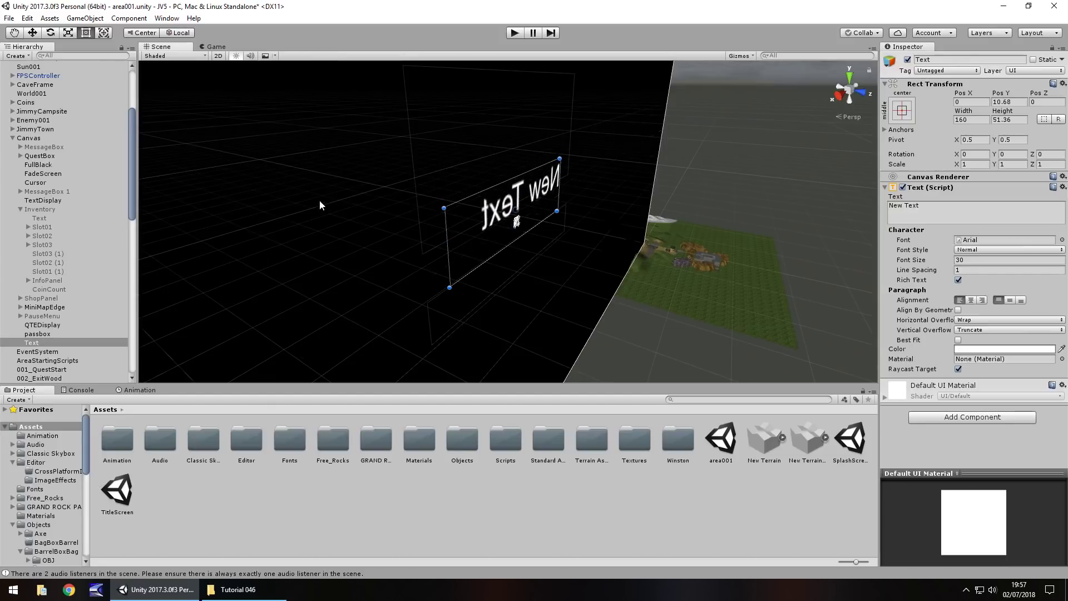
{"action": "left_click_drag", "start_coordinate": [320, 205], "coordinate": [626, 176], "text": "alt"}
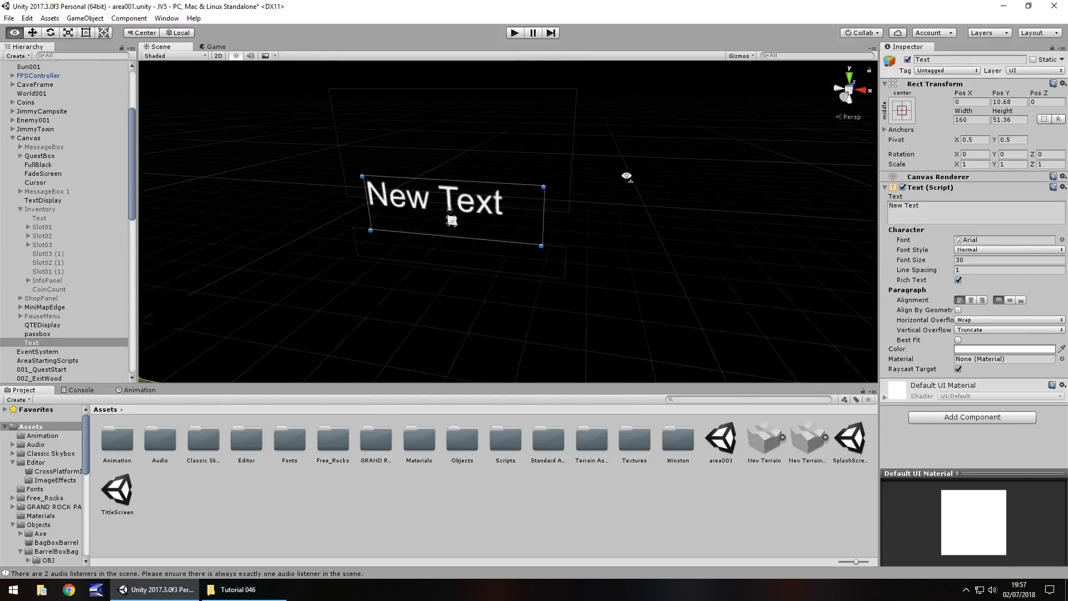
{"action": "left_click_drag", "start_coordinate": [547, 216], "coordinate": [699, 225]}
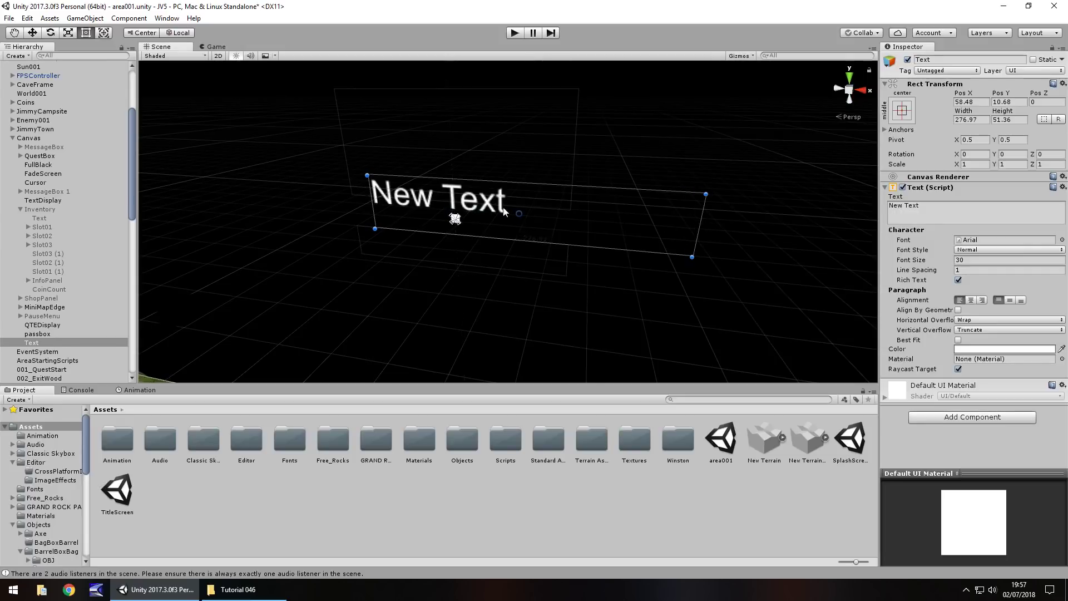
{"action": "left_click_drag", "start_coordinate": [588, 216], "coordinate": [523, 223]}
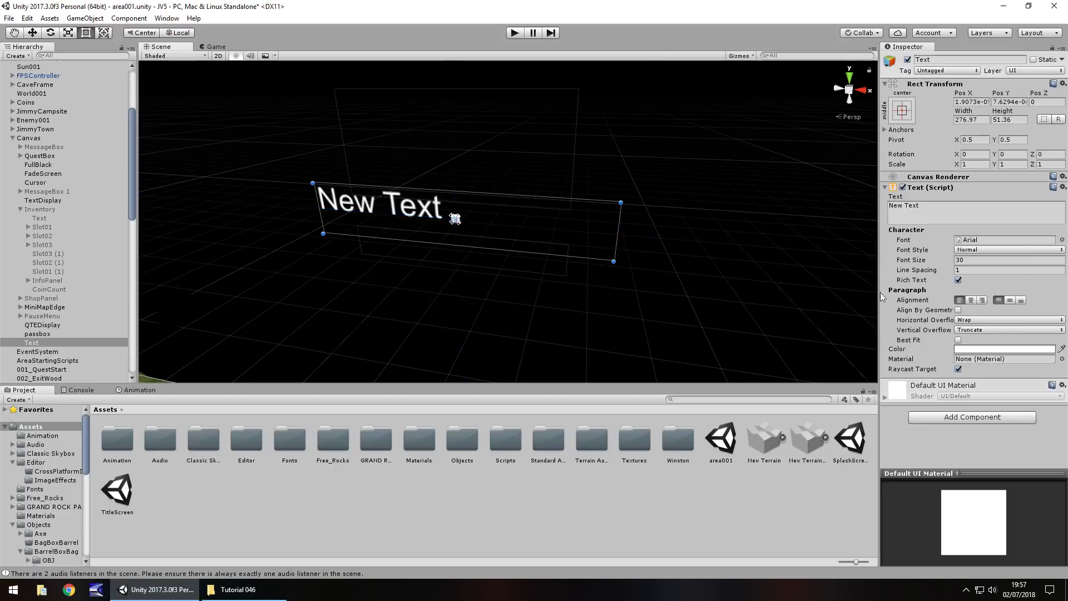
{"action": "left_click", "coordinate": [970, 300]}
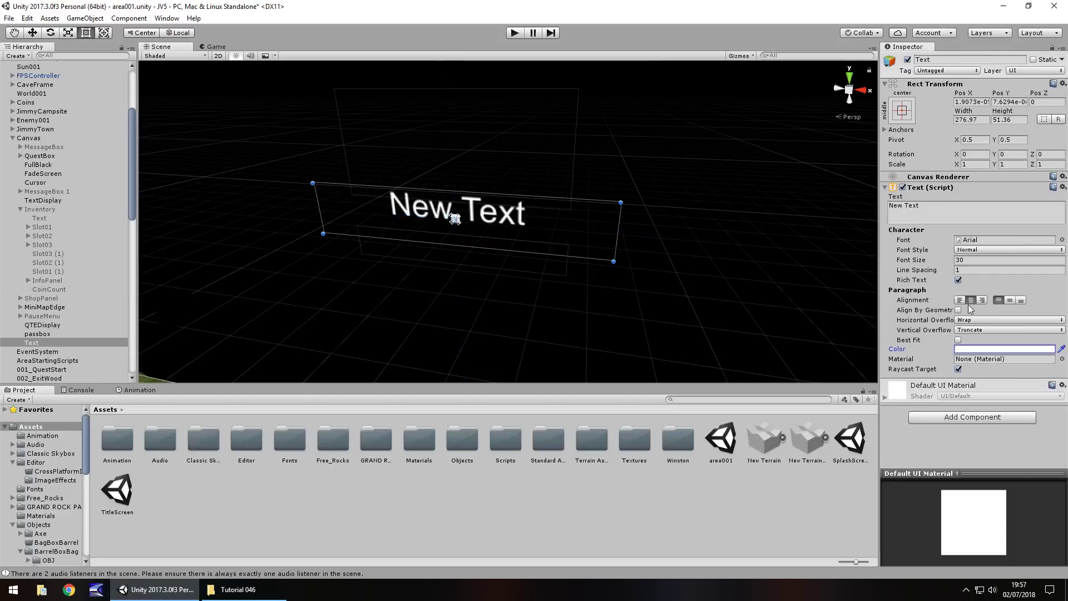
Change the text to "You collected 10 coins" and widen its box to about 376 so the whole message fits
{"action": "left_click", "coordinate": [943, 214]}
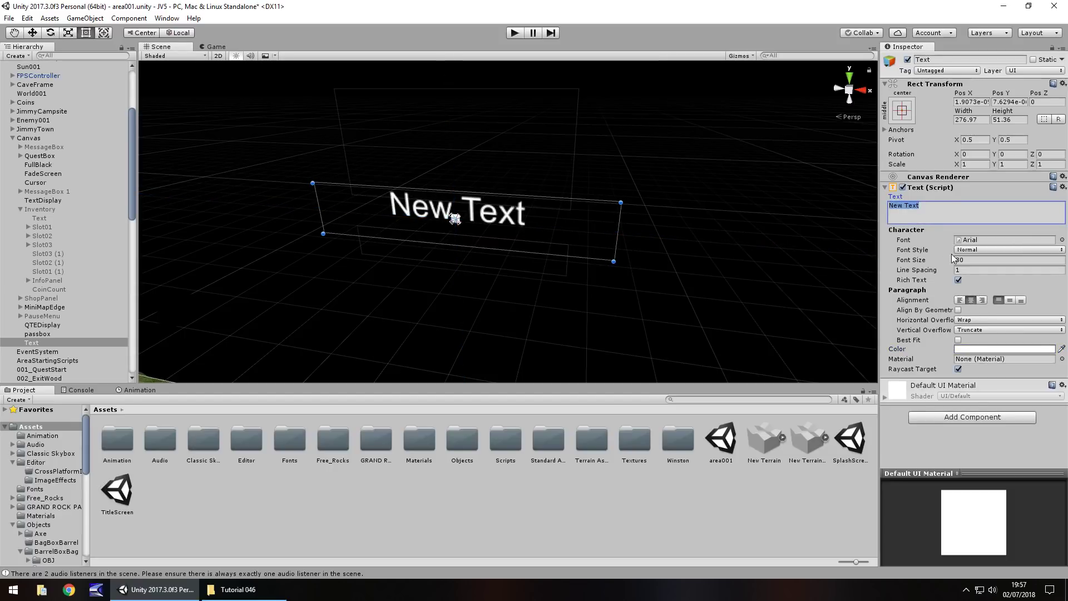
{"action": "key", "text": "BackSpace"}
{"action": "type", "text": "You"}
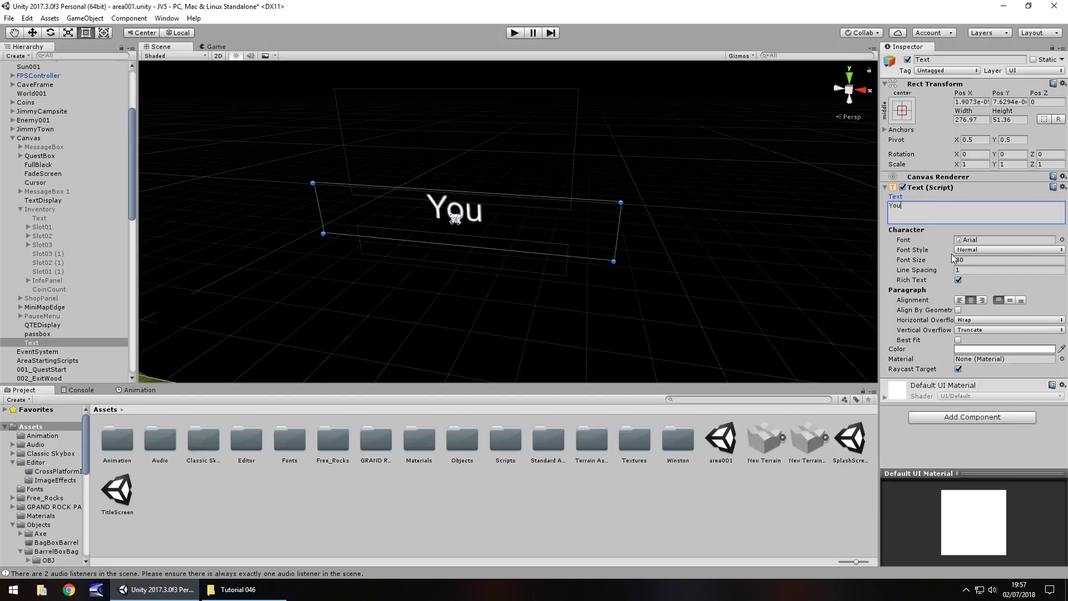
{"action": "type", "text": " collected "}
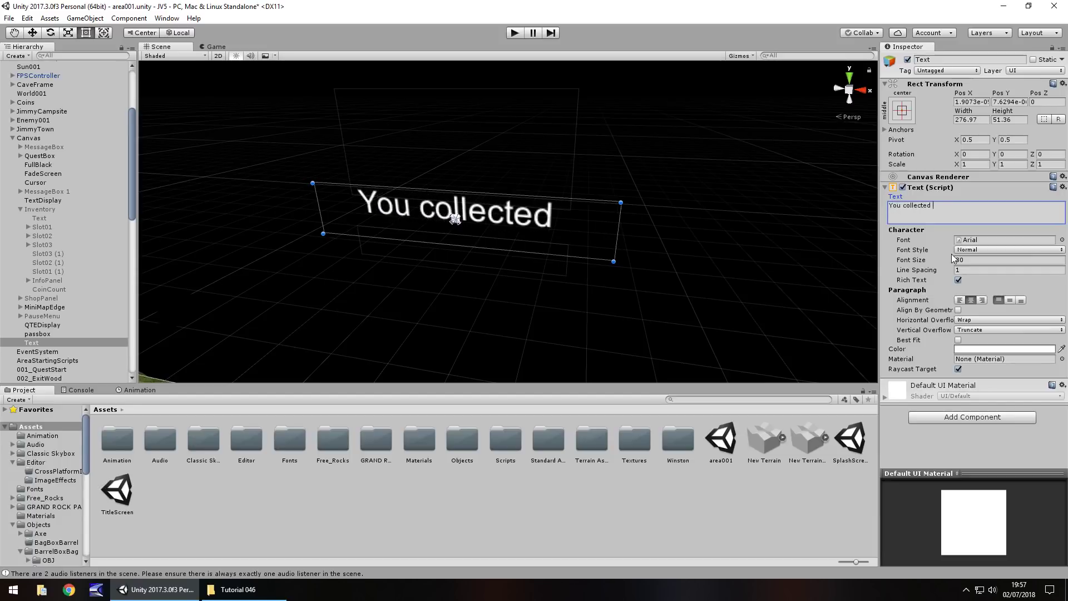
{"action": "type", "text": "10 coins"}
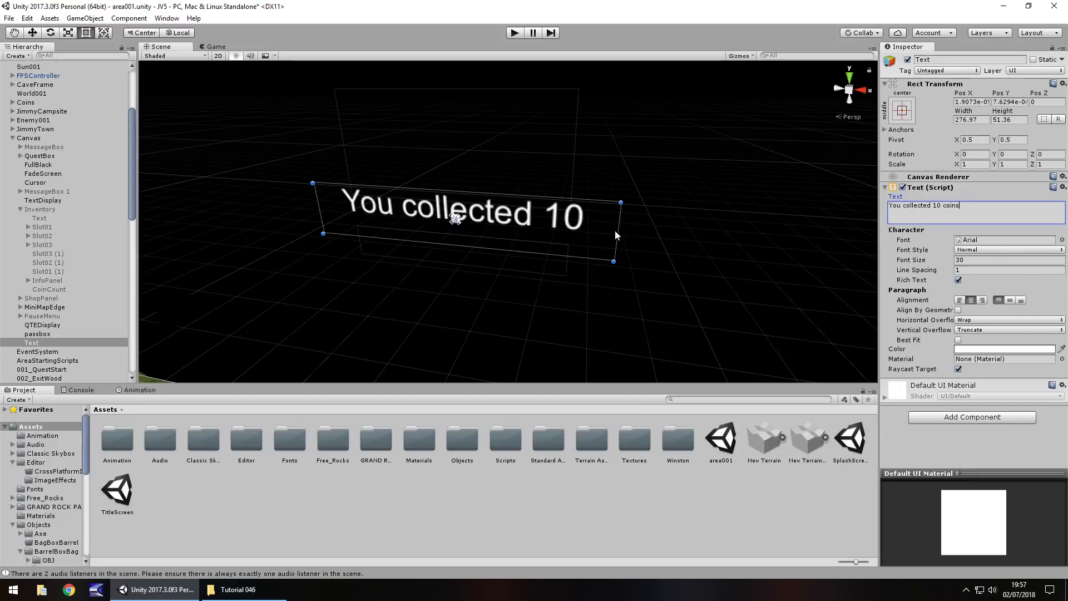
{"action": "left_click_drag", "start_coordinate": [617, 234], "coordinate": [639, 228]}
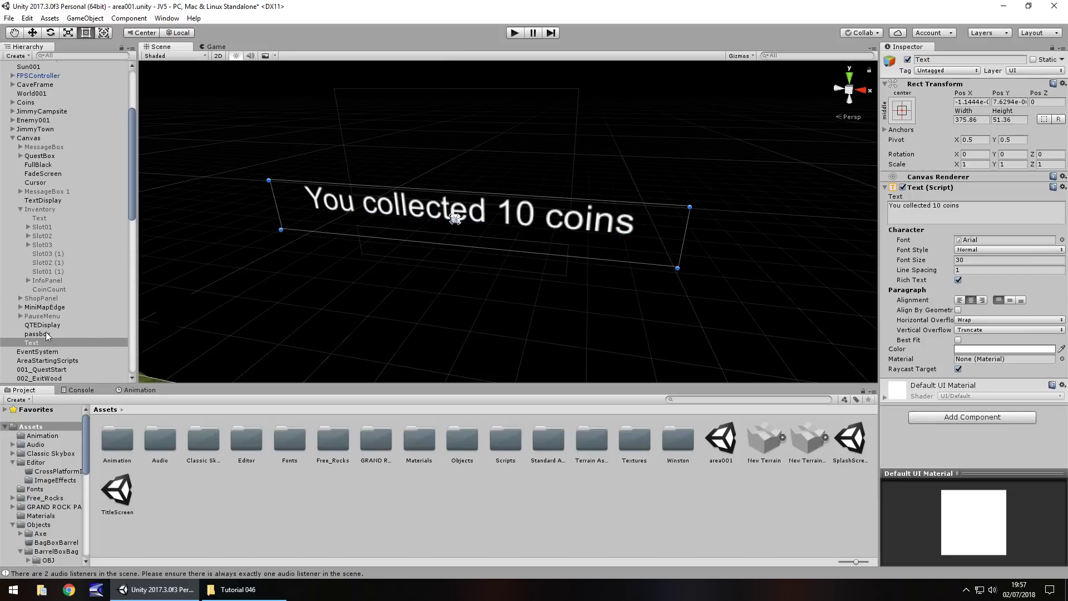
Rename the text object as ChestText and open the Animation assets folder
{"action": "left_click", "coordinate": [67, 342]}
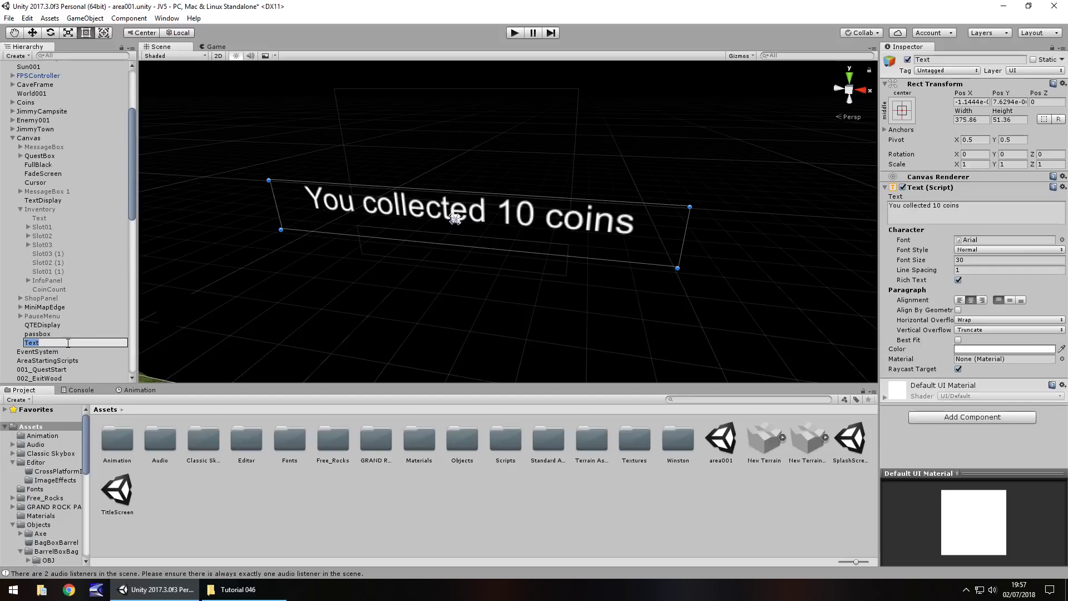
{"action": "type", "text": "ChestText"}
{"action": "key", "text": "Return"}
{"action": "left_click", "coordinate": [117, 447]}
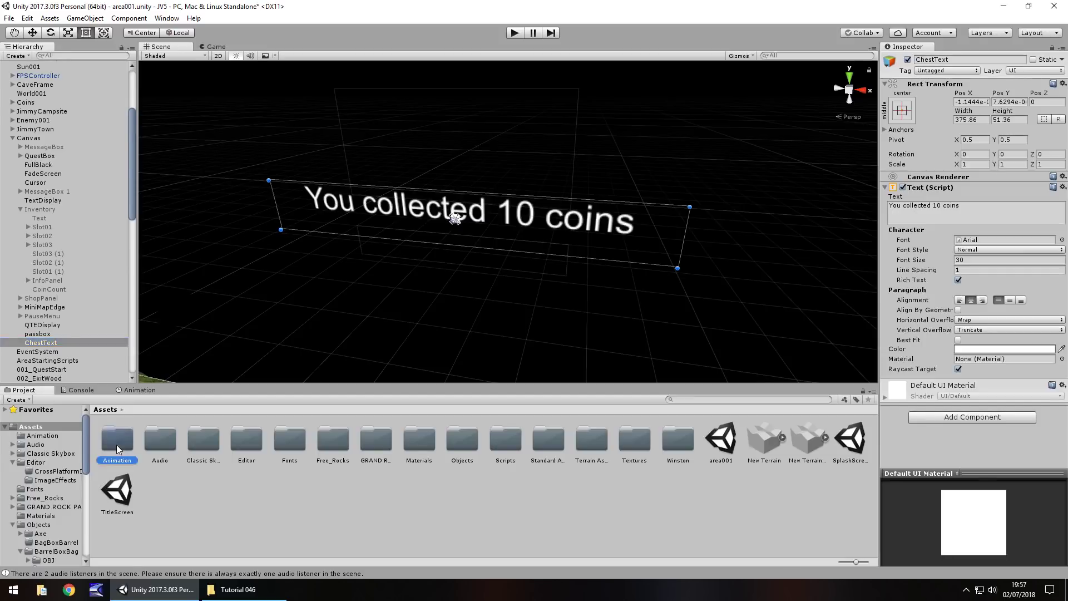
{"action": "double_click", "coordinate": [117, 448]}
Make ChestText fully transparent by setting its colour's alpha to 0
{"action": "left_click", "coordinate": [44, 344]}
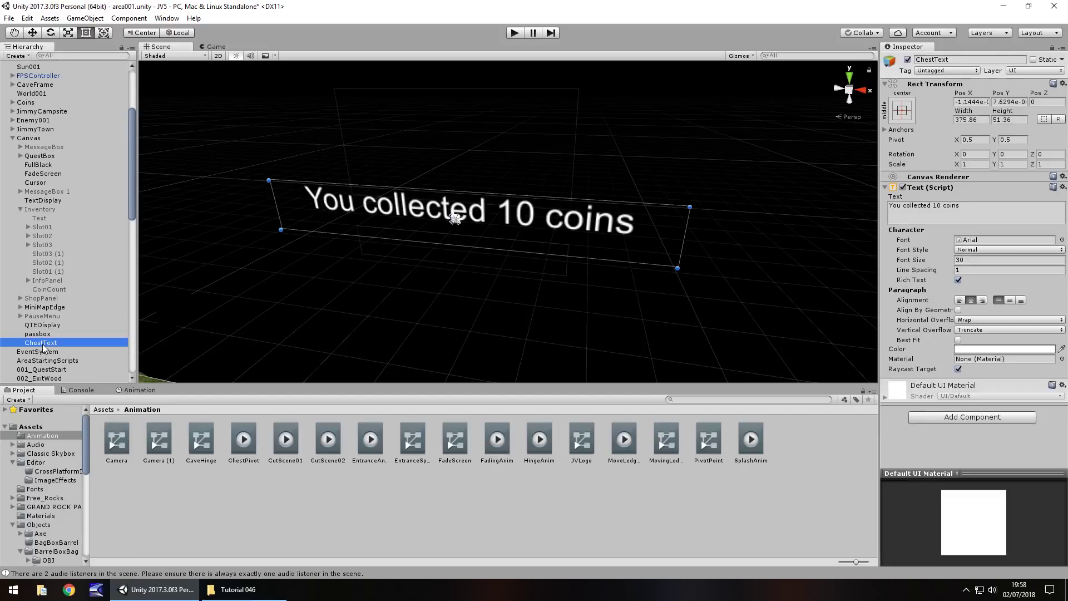
{"action": "left_click", "coordinate": [1000, 350]}
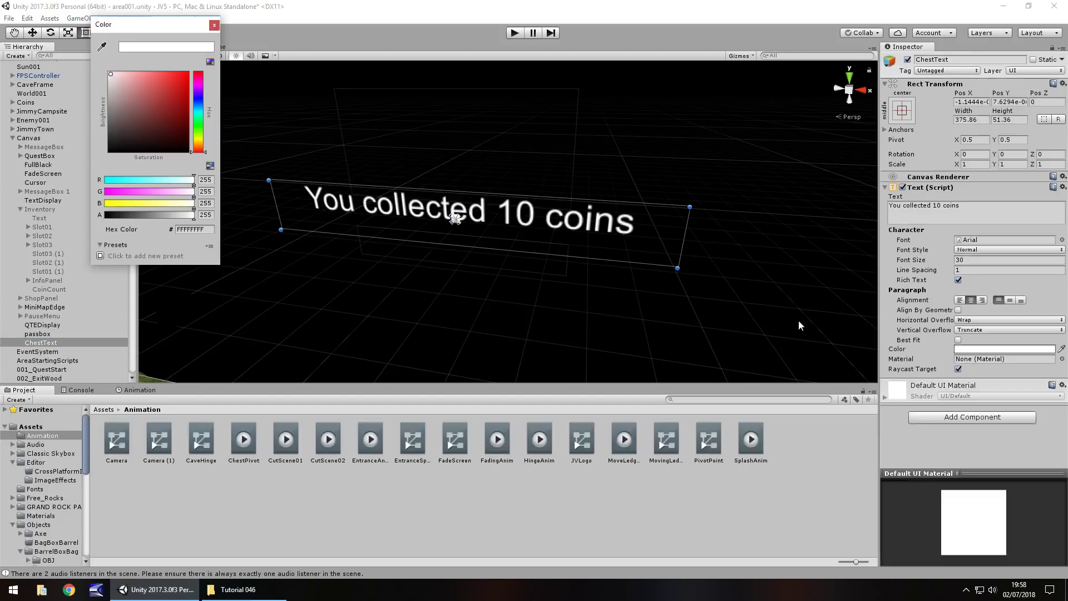
{"action": "left_click", "coordinate": [213, 216]}
{"action": "type", "text": "0"}
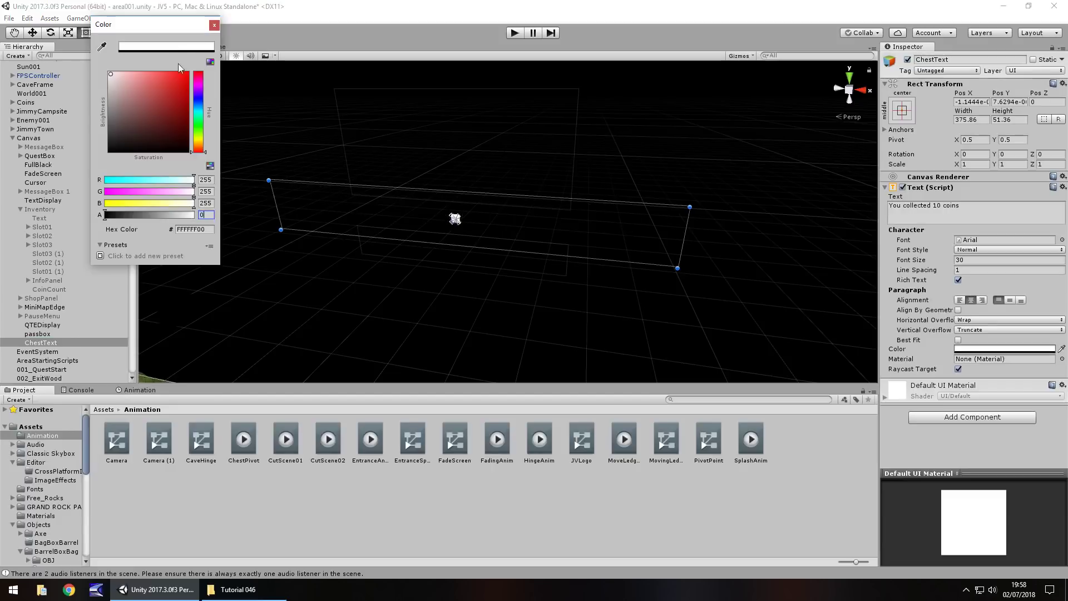
{"action": "left_click", "coordinate": [214, 25]}
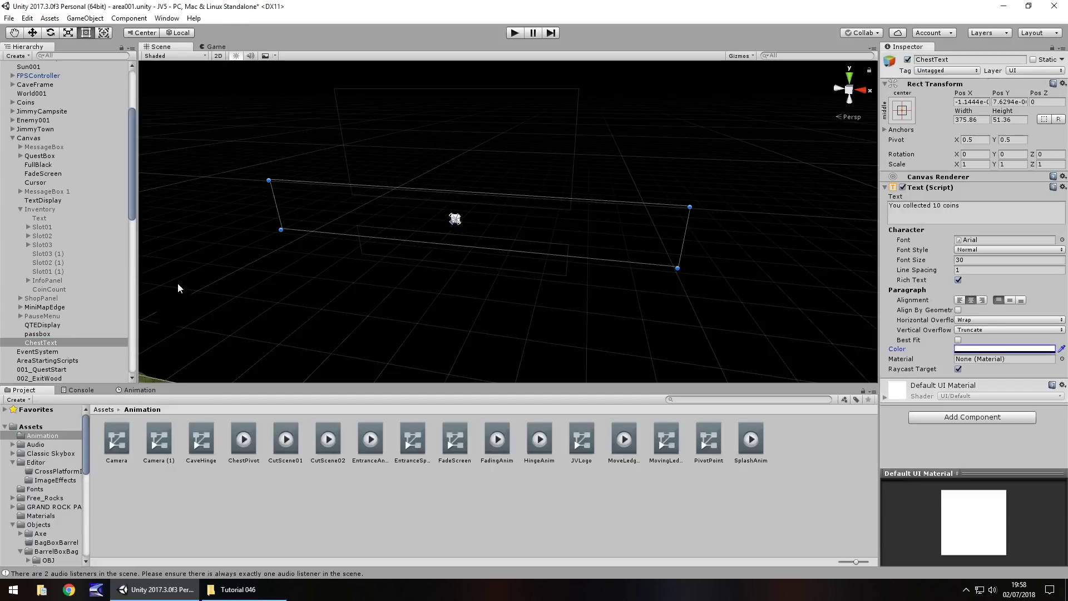
Create an animation clip for ChestText, saved as ChestTextAnim
{"action": "left_click", "coordinate": [154, 391]}
{"action": "left_click", "coordinate": [544, 498]}
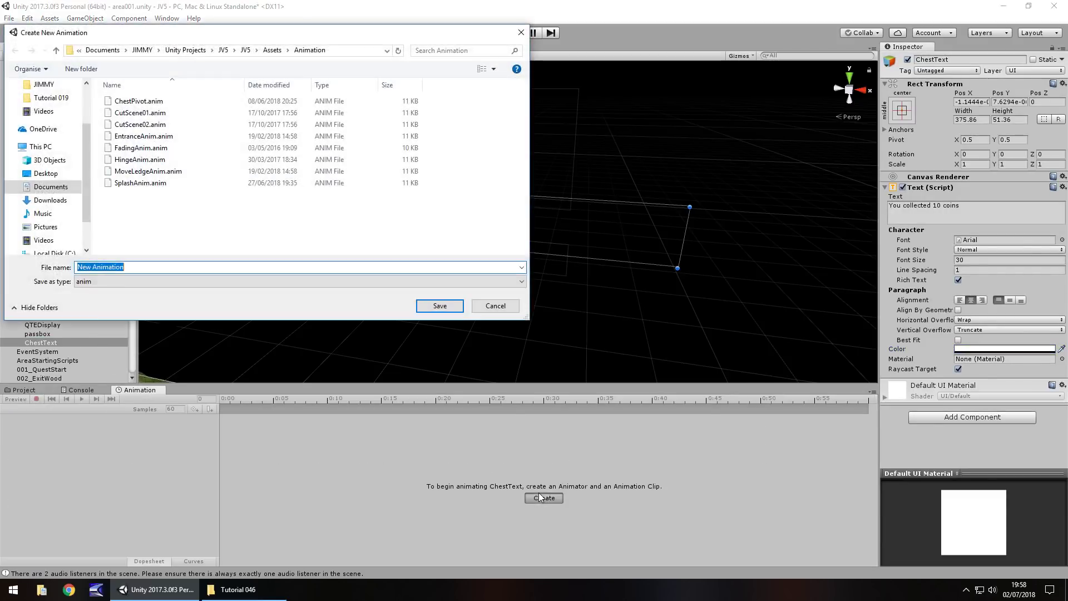
{"action": "type", "text": "ChestTextAnim"}
{"action": "key", "text": "Return"}
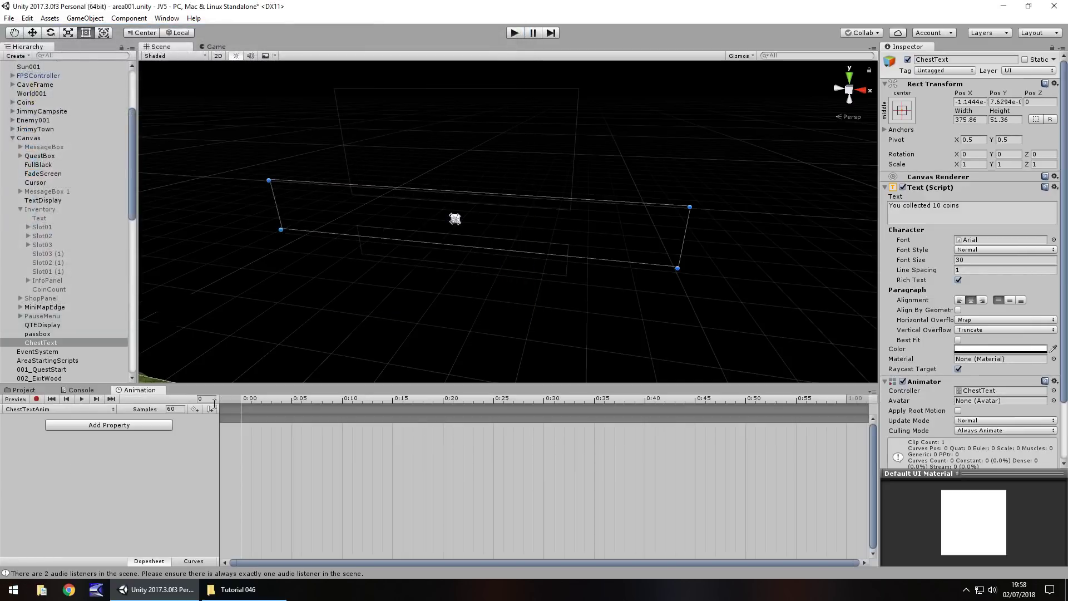
Start recording the animation and key the text colour's alpha at 0 on frame 0
{"action": "left_click", "coordinate": [36, 399]}
{"action": "left_click", "coordinate": [203, 398]}
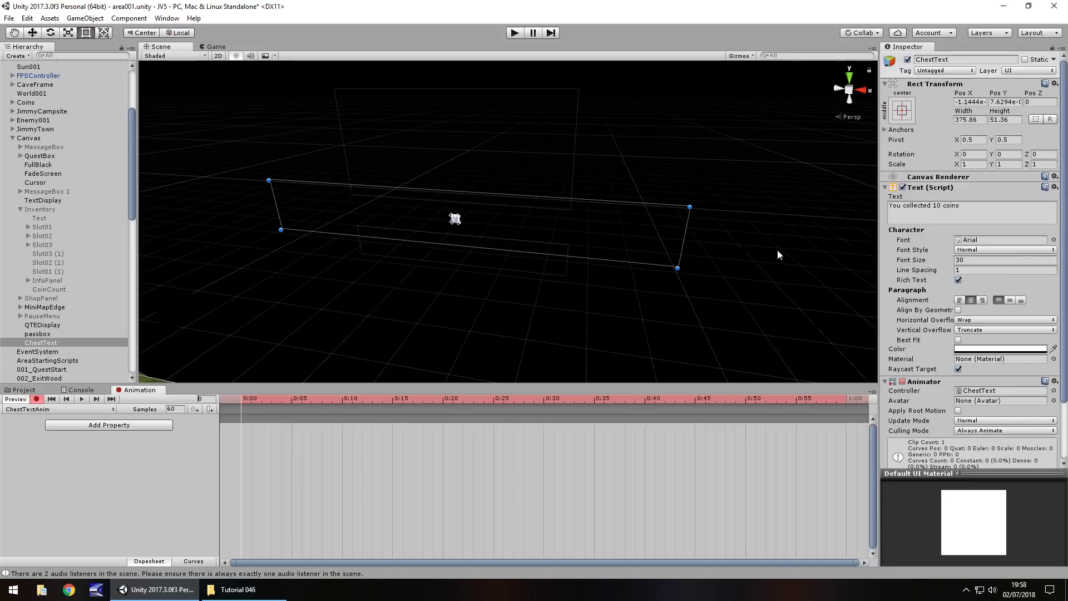
{"action": "left_click", "coordinate": [988, 348]}
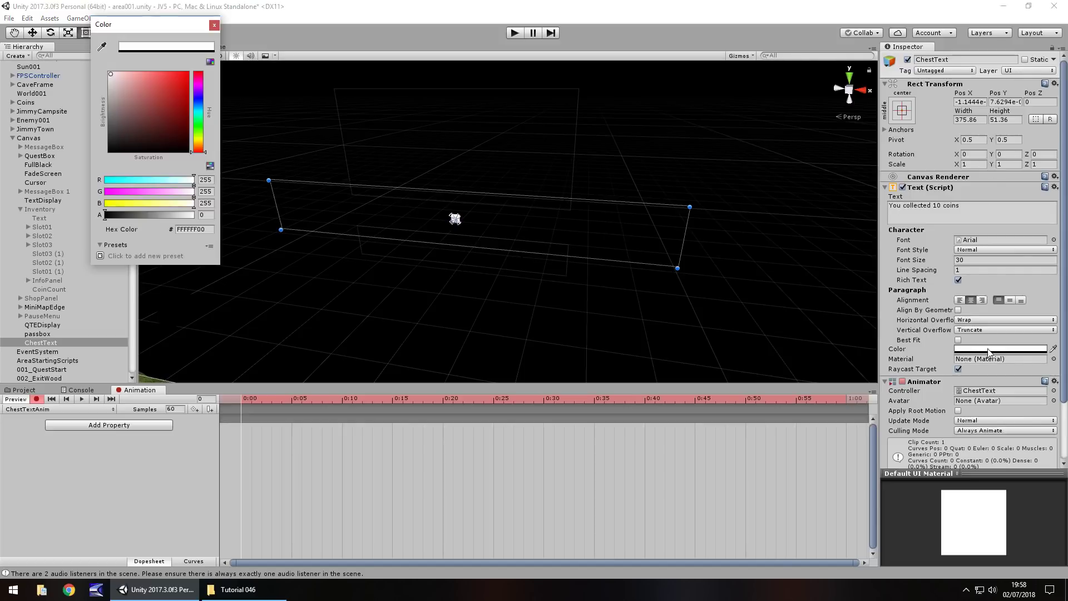
{"action": "left_click", "coordinate": [205, 215]}
{"action": "type", "text": "2"}
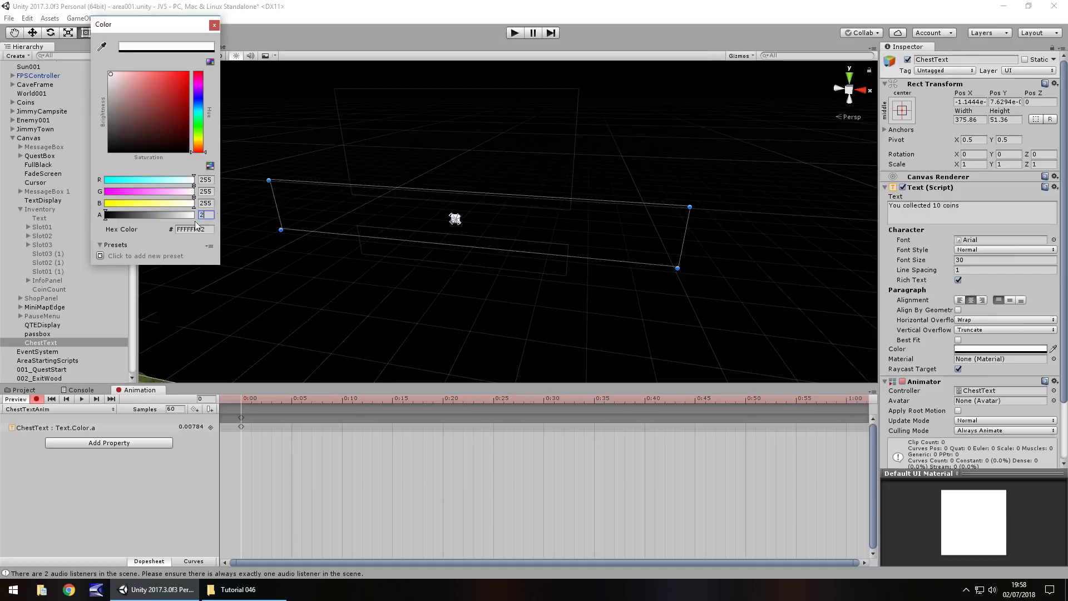
{"action": "type", "text": "55"}
{"action": "key", "text": "BackSpace"}
{"action": "key", "text": "BackSpace"}
{"action": "key", "text": "BackSpace"}
{"action": "left_click", "coordinate": [213, 25]}
Key the text colour's alpha at 255 on frame 30 of the animation
{"action": "left_click", "coordinate": [209, 398]}
{"action": "type", "text": "30"}
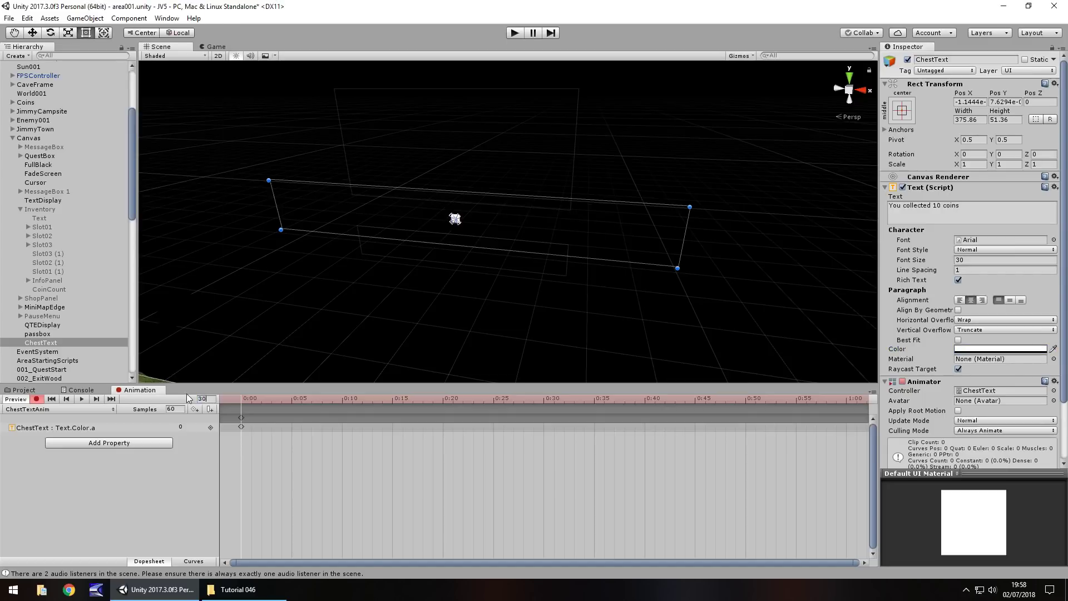
{"action": "key", "text": "Return"}
{"action": "left_click", "coordinate": [999, 349]}
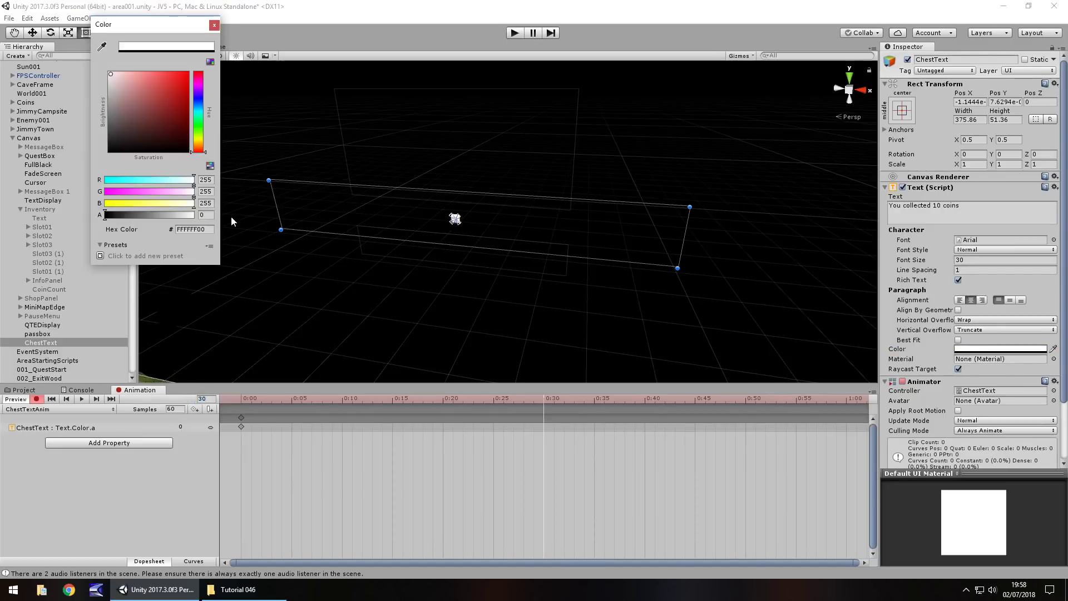
{"action": "left_click_drag", "start_coordinate": [185, 215], "coordinate": [194, 215]}
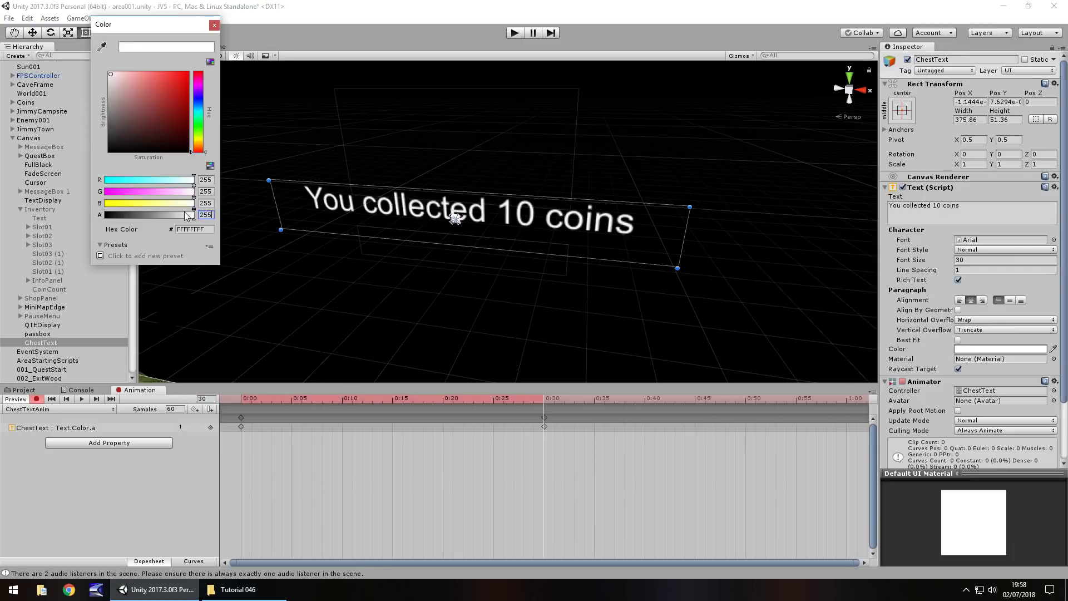
{"action": "left_click", "coordinate": [214, 25]}
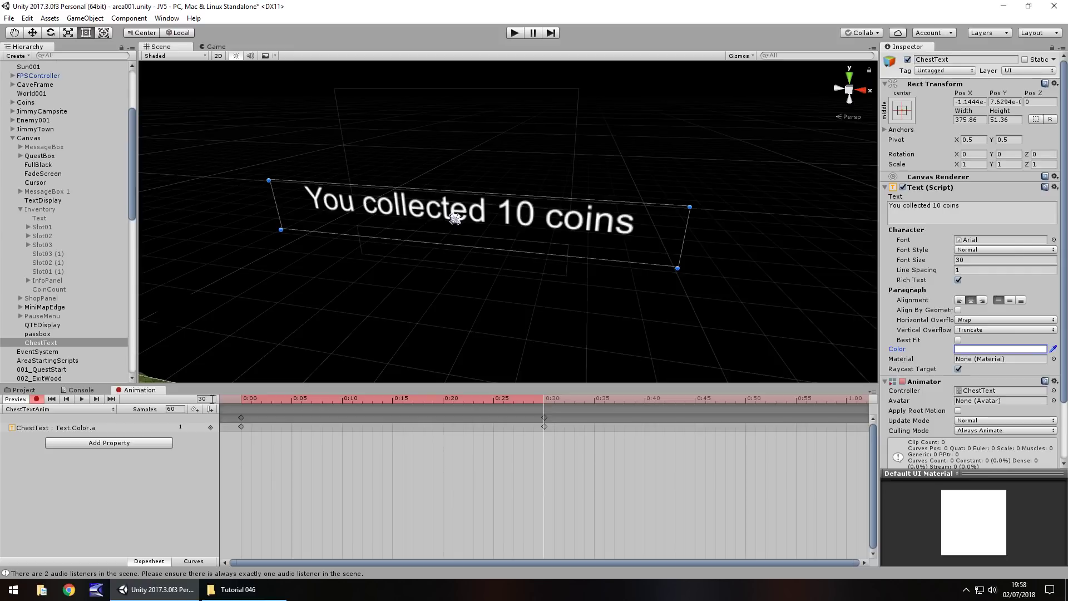
Key the text colour's alpha at 255 on frame 210 of the animation
{"action": "left_click", "coordinate": [212, 398]}
{"action": "type", "text": "210"}
{"action": "key", "text": "Return"}
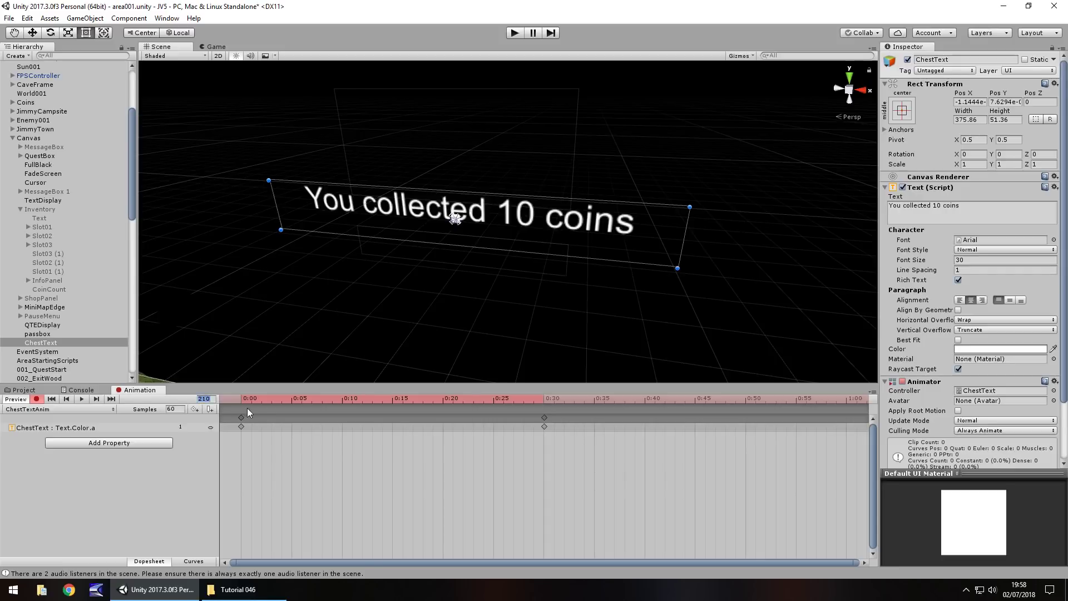
{"action": "left_click", "coordinate": [989, 350]}
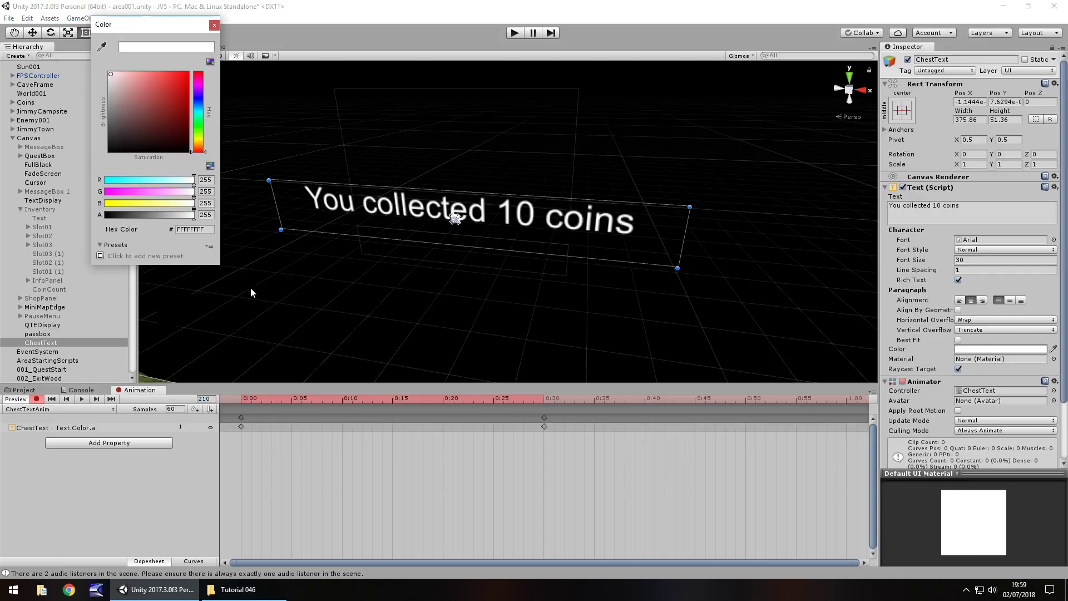
{"action": "left_click", "coordinate": [205, 215]}
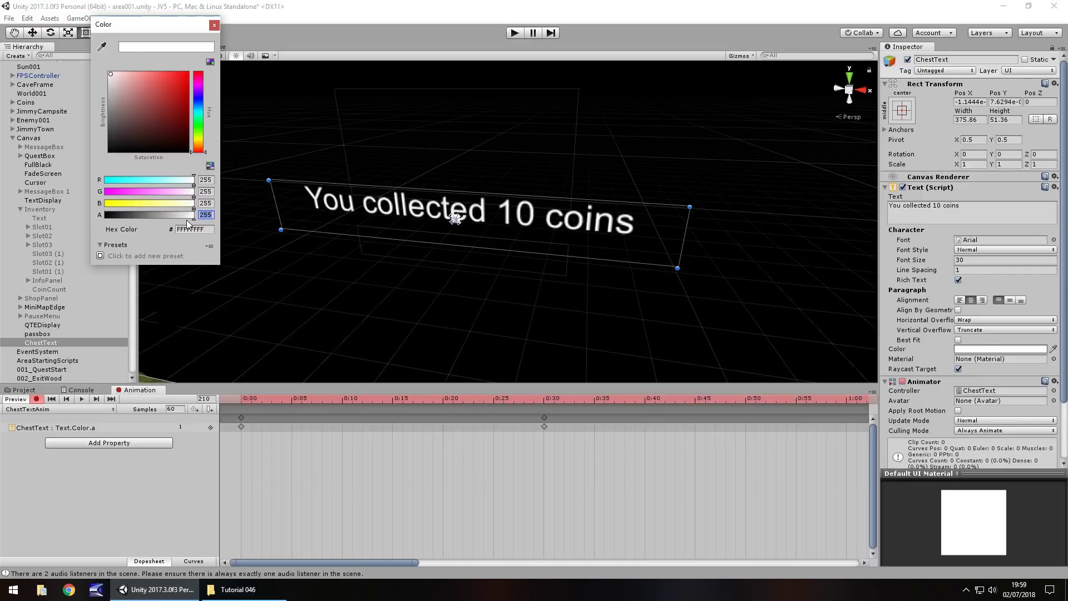
{"action": "left_click", "coordinate": [214, 24]}
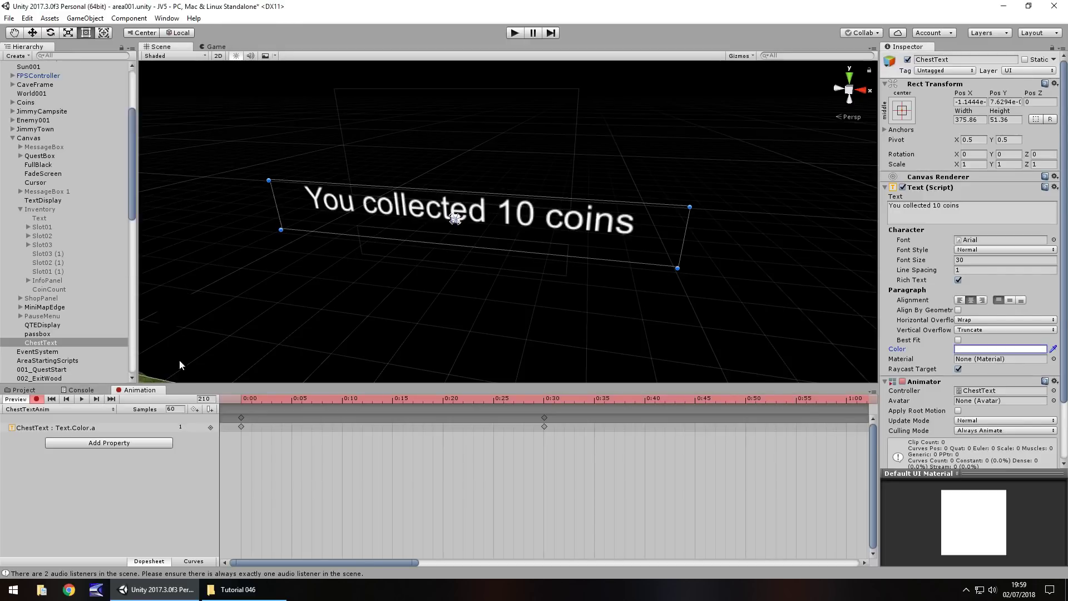
Key the text colour's alpha at 0 on frame 240 and stop recording the animation
{"action": "left_click", "coordinate": [211, 399]}
{"action": "type", "text": "240"}
{"action": "key", "text": "Return"}
{"action": "left_click", "coordinate": [984, 349]}
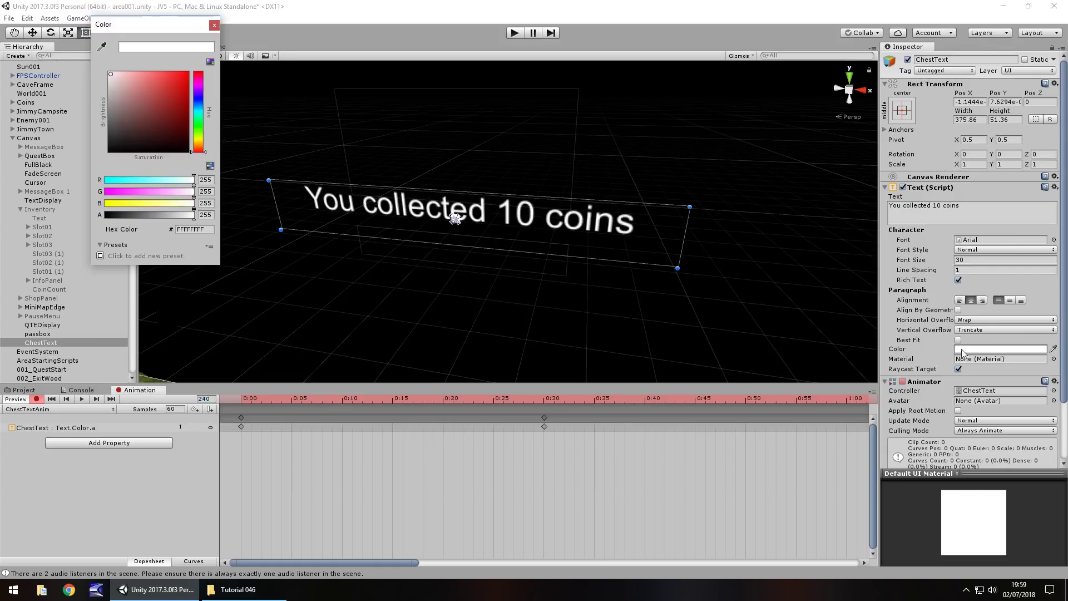
{"action": "left_click", "coordinate": [206, 215]}
{"action": "type", "text": "0"}
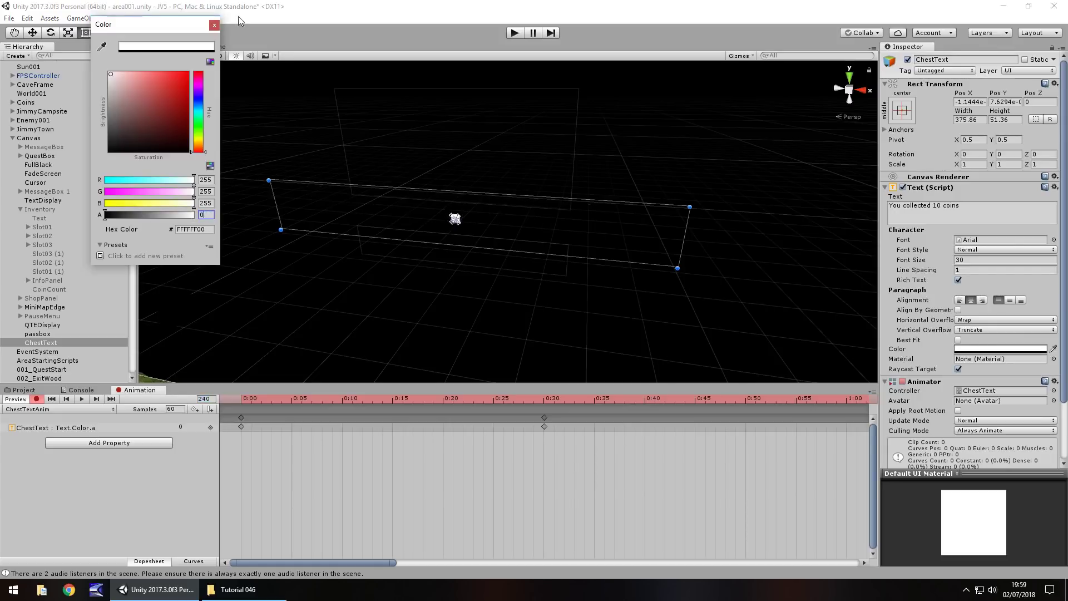
{"action": "left_click", "coordinate": [214, 25]}
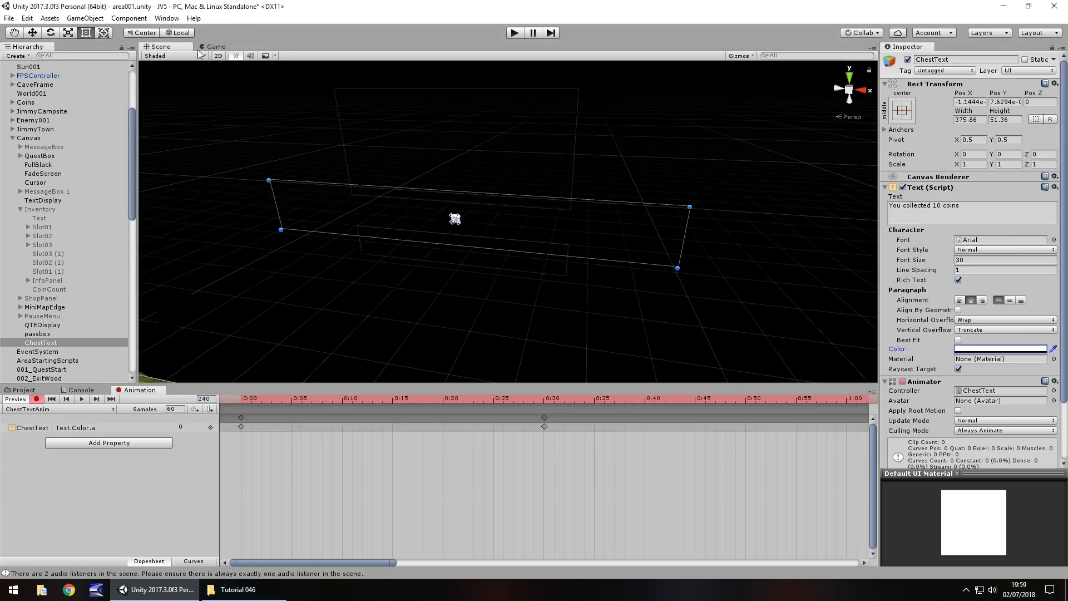
{"action": "left_click", "coordinate": [36, 399]}
Turn off Loop Time for the ChestTextAnim clip and deactivate the ChestText object
{"action": "left_click", "coordinate": [23, 390]}
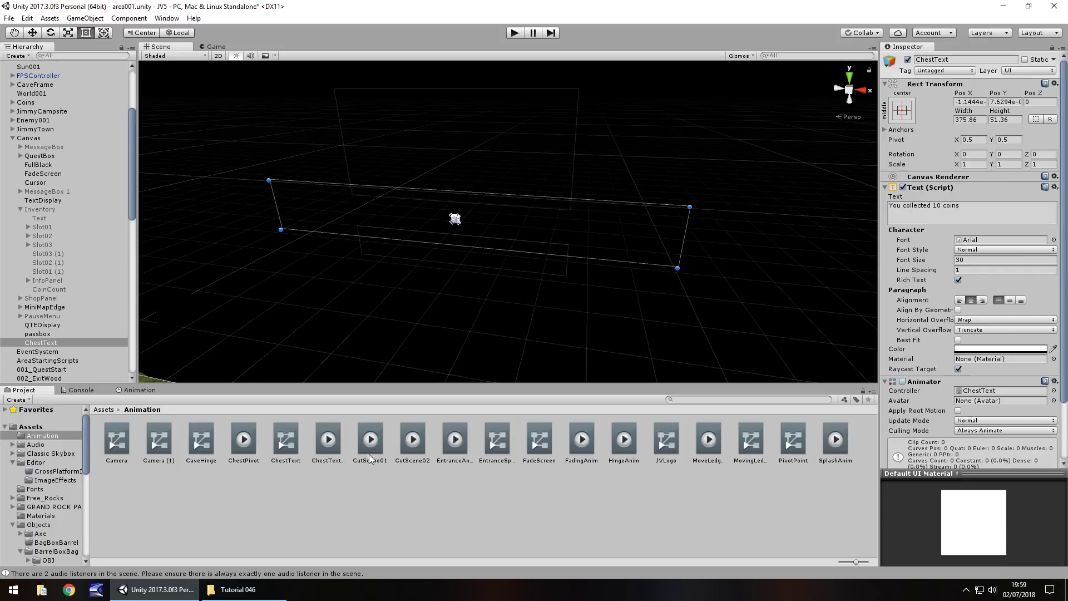
{"action": "left_click", "coordinate": [333, 445]}
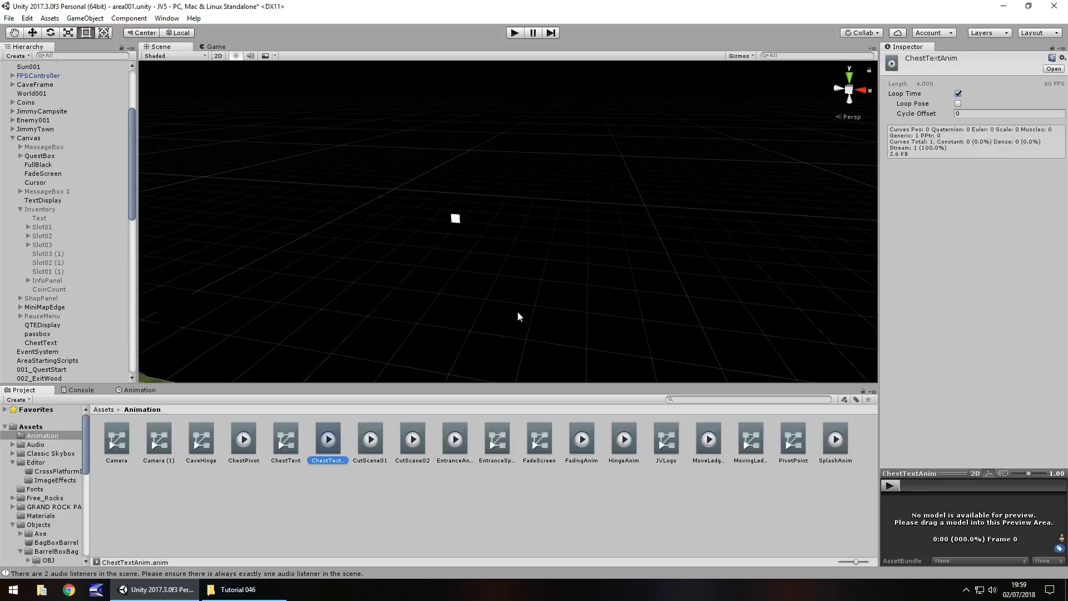
{"action": "left_click", "coordinate": [957, 94]}
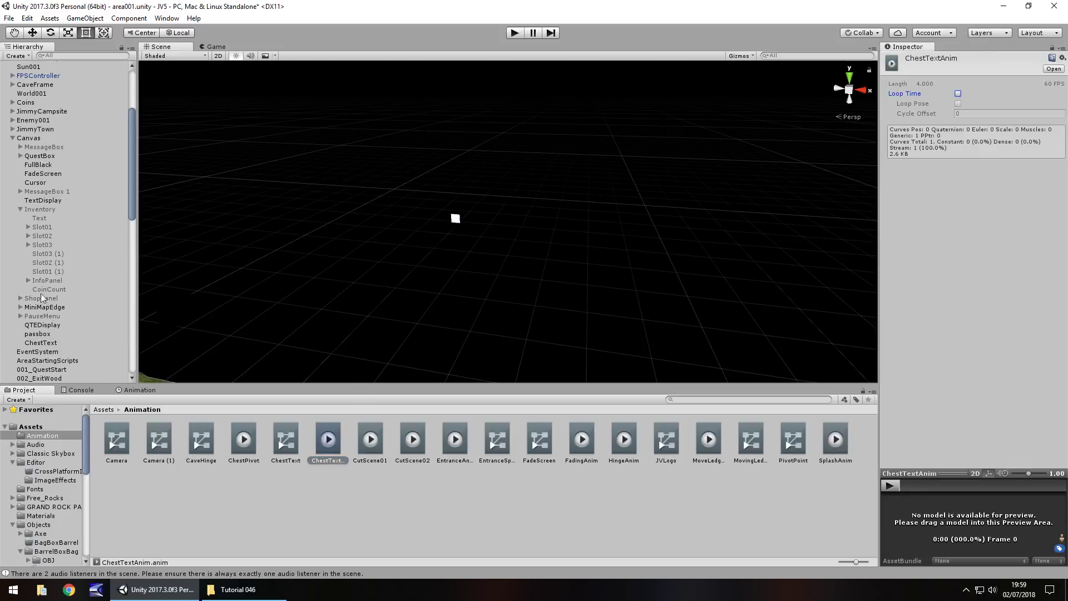
{"action": "left_click", "coordinate": [47, 343]}
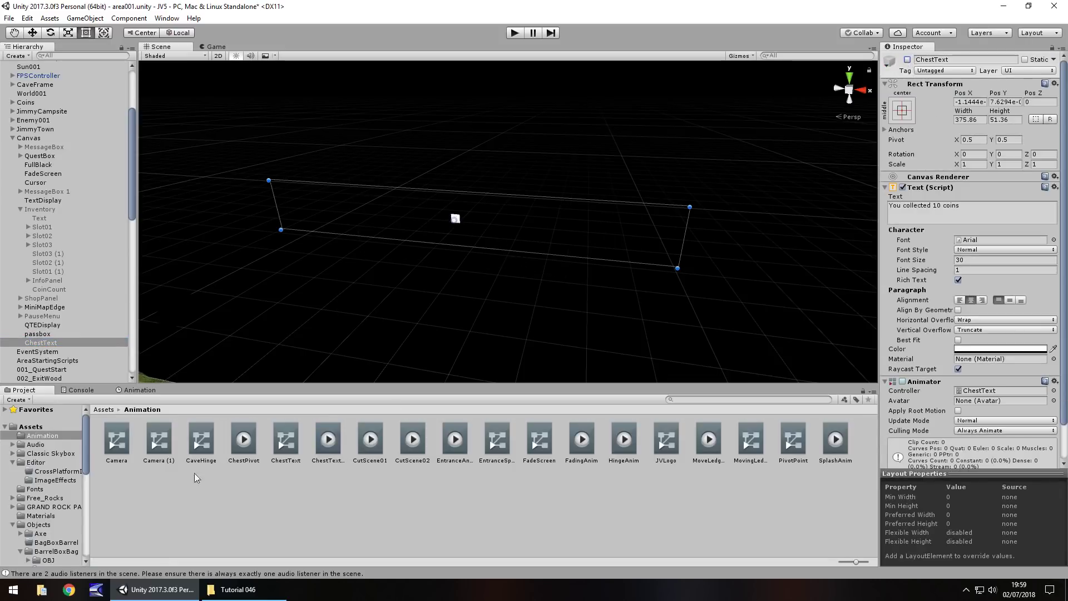
Open the ChestOpening script attached to ChestTrigger in Visual Studio
{"action": "left_click_drag", "start_coordinate": [131, 181], "coordinate": [132, 336]}
{"action": "left_click", "coordinate": [37, 378]}
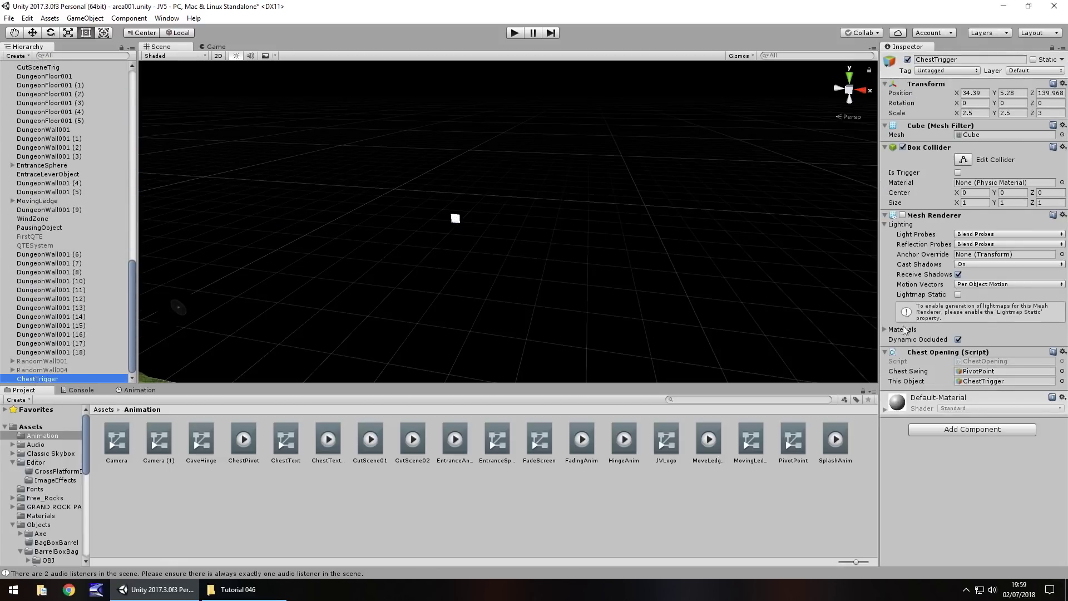
{"action": "double_click", "coordinate": [988, 360]}
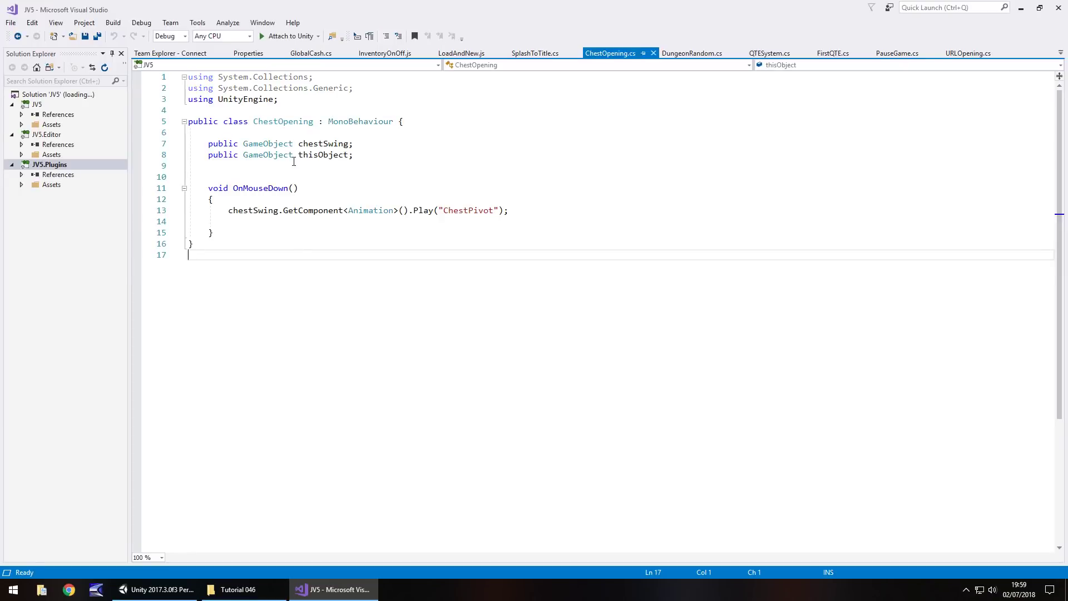
Declare a public GameObject variable named chestText below thisObject in the ChestOpening class
{"action": "left_click", "coordinate": [294, 161]}
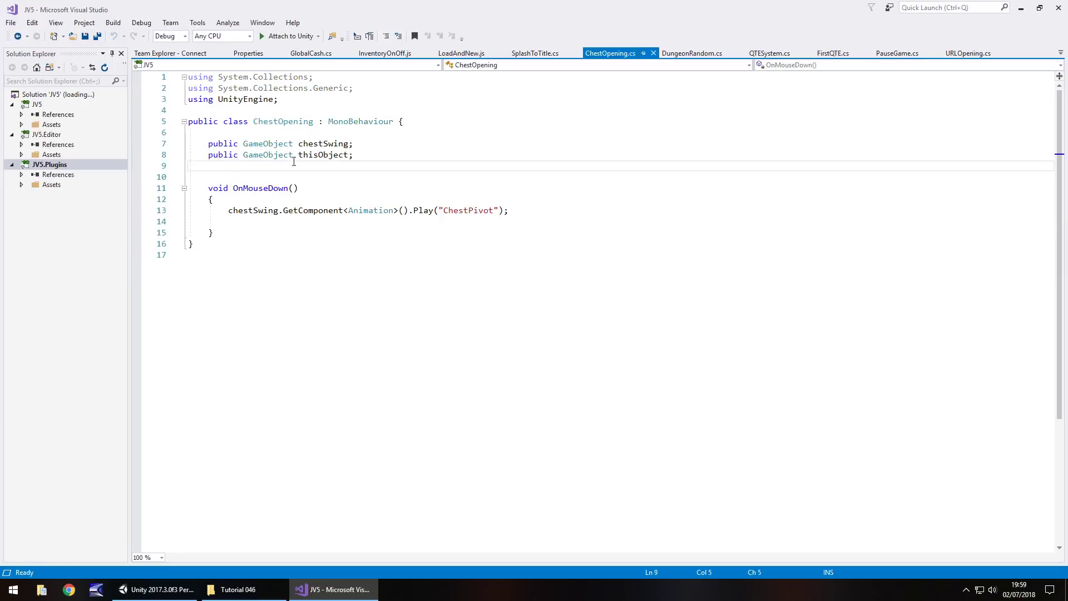
{"action": "type", "text": "public G"}
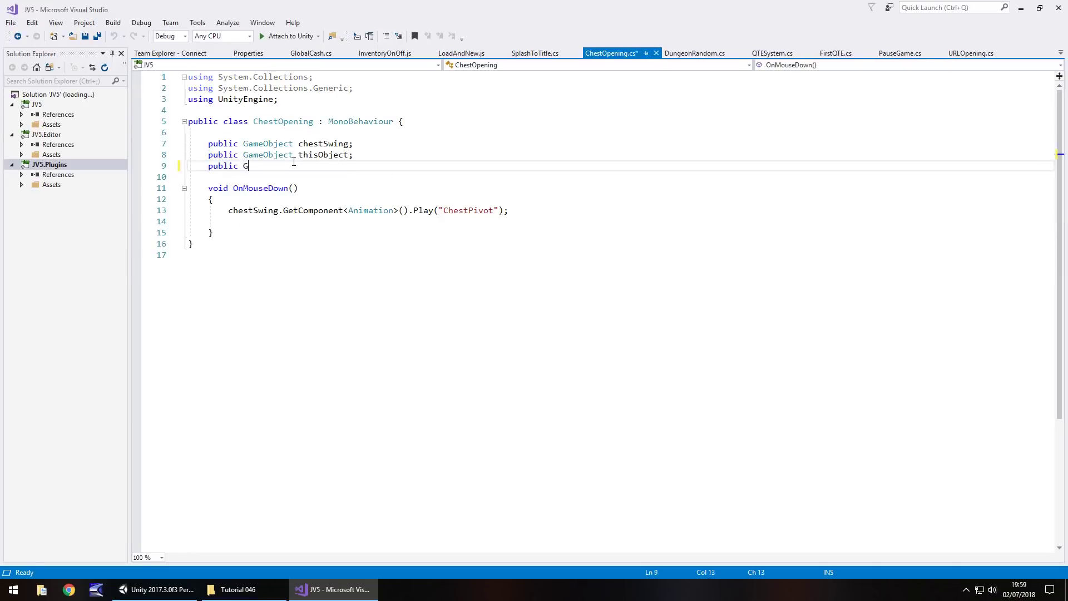
{"action": "type", "text": "ameObject "}
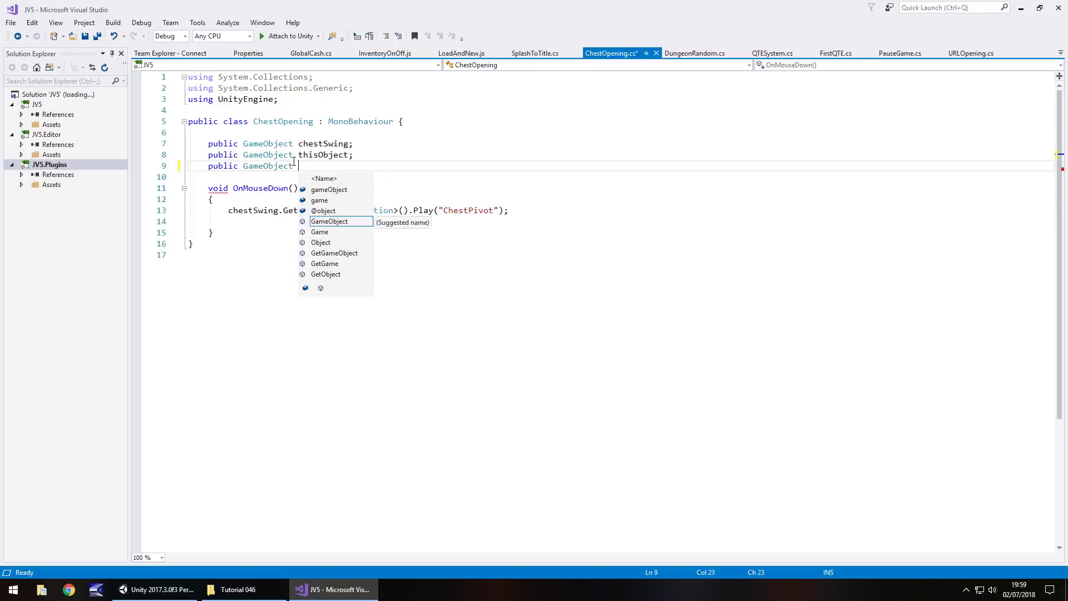
{"action": "type", "text": "chestText "}
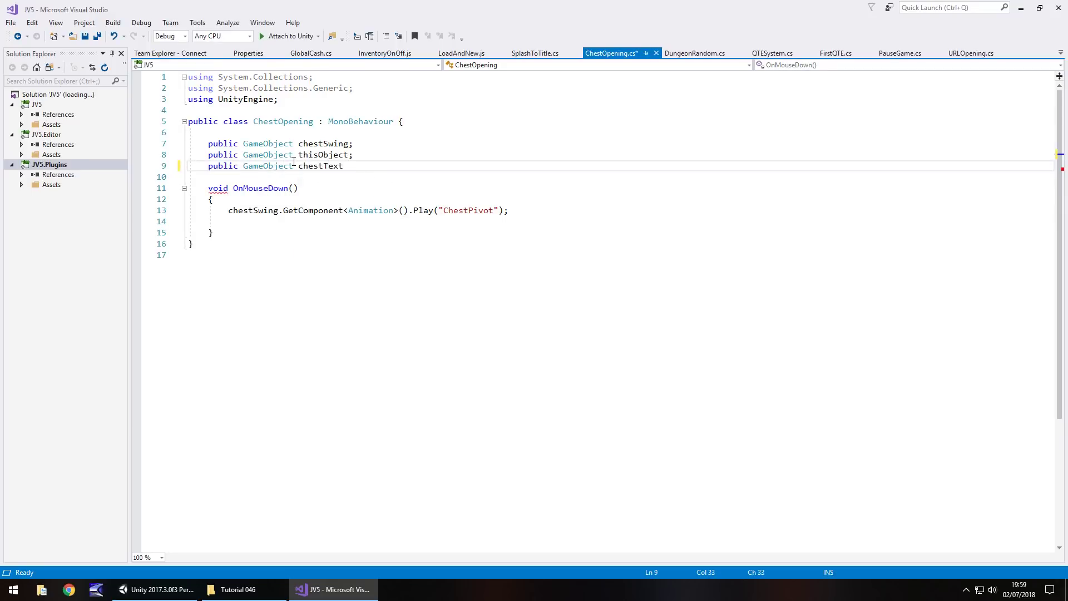
{"action": "type", "text": ";"}
Add an empty IEnumerator coroutine named ChestText() below the OnMouseDown method
{"action": "left_click", "coordinate": [277, 220]}
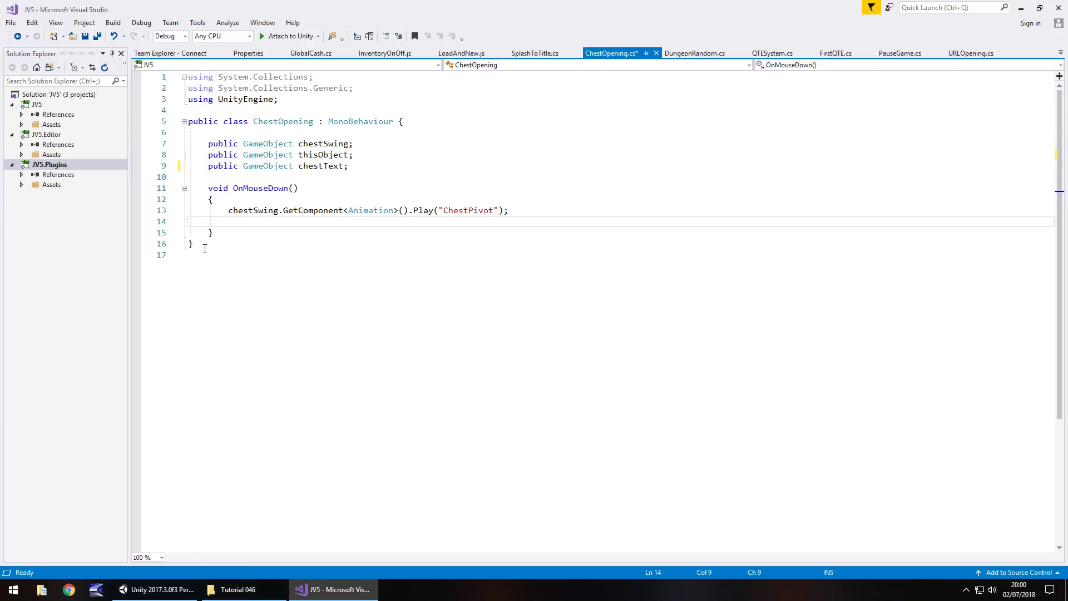
{"action": "left_click", "coordinate": [239, 232]}
{"action": "key", "text": "Return"}
{"action": "key", "text": "Return"}
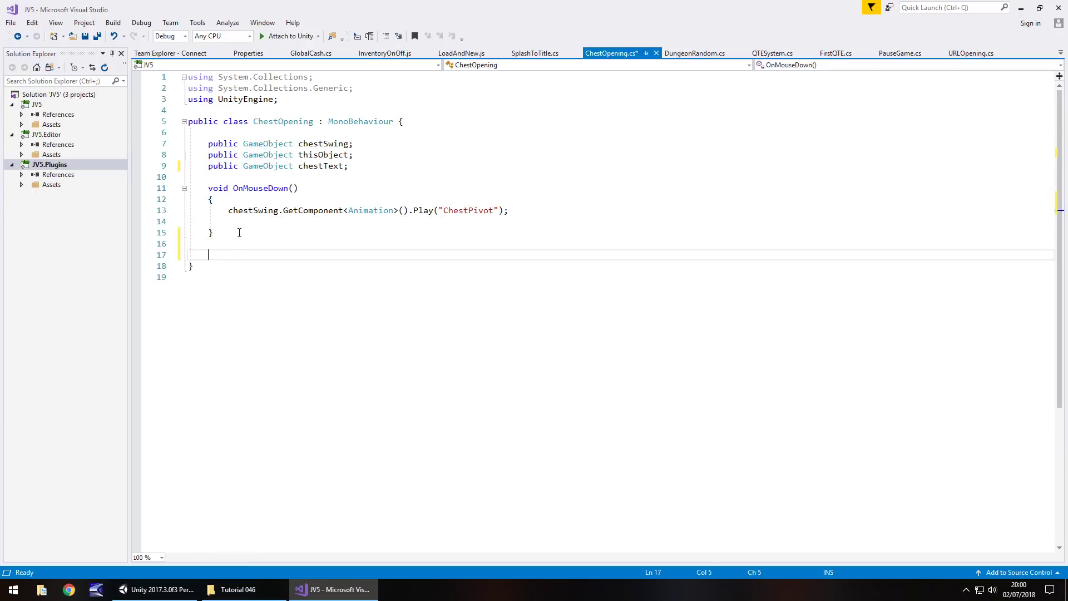
{"action": "type", "text": "IEnum"}
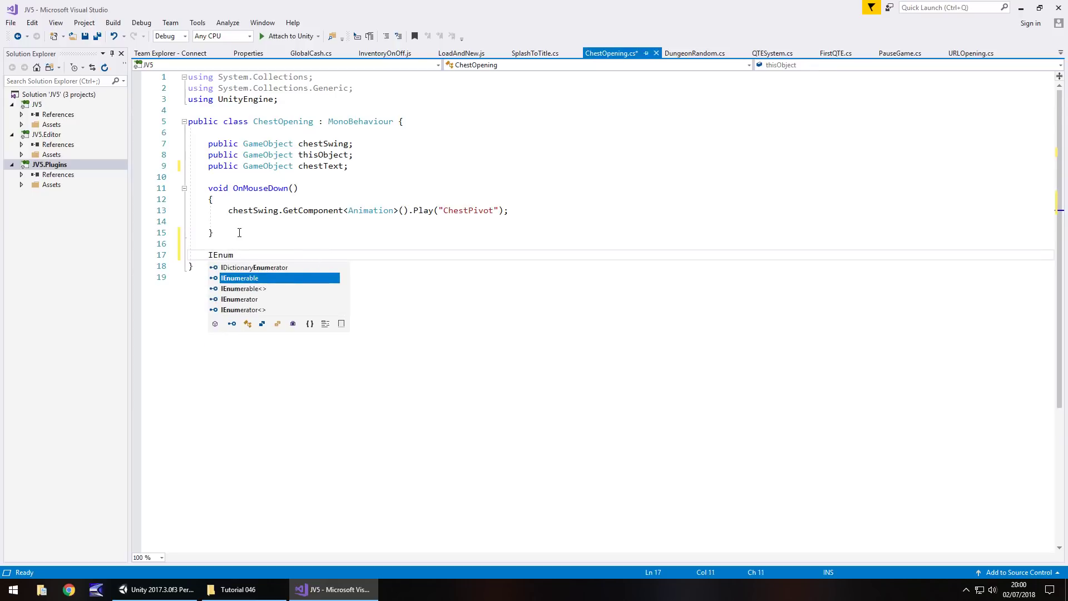
{"action": "type", "text": "erator C"}
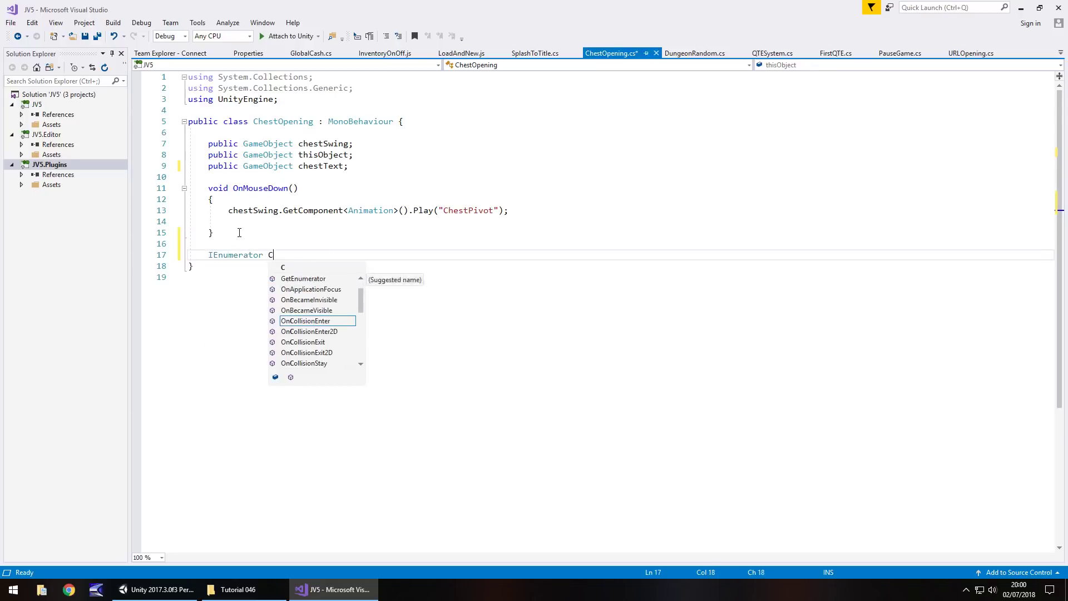
{"action": "type", "text": "hestTex"}
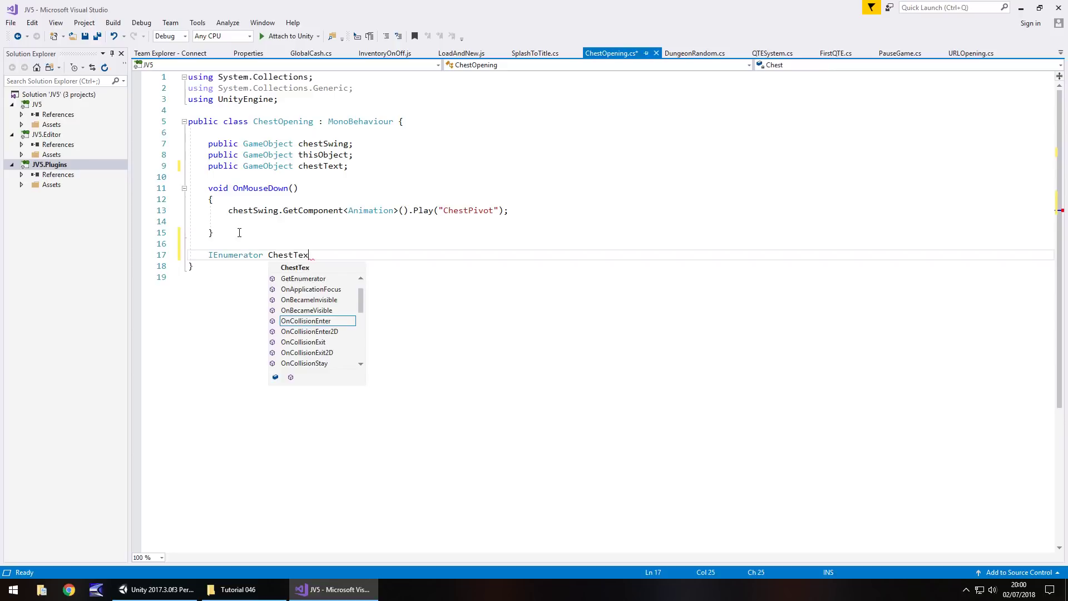
{"action": "type", "text": "t() {"}
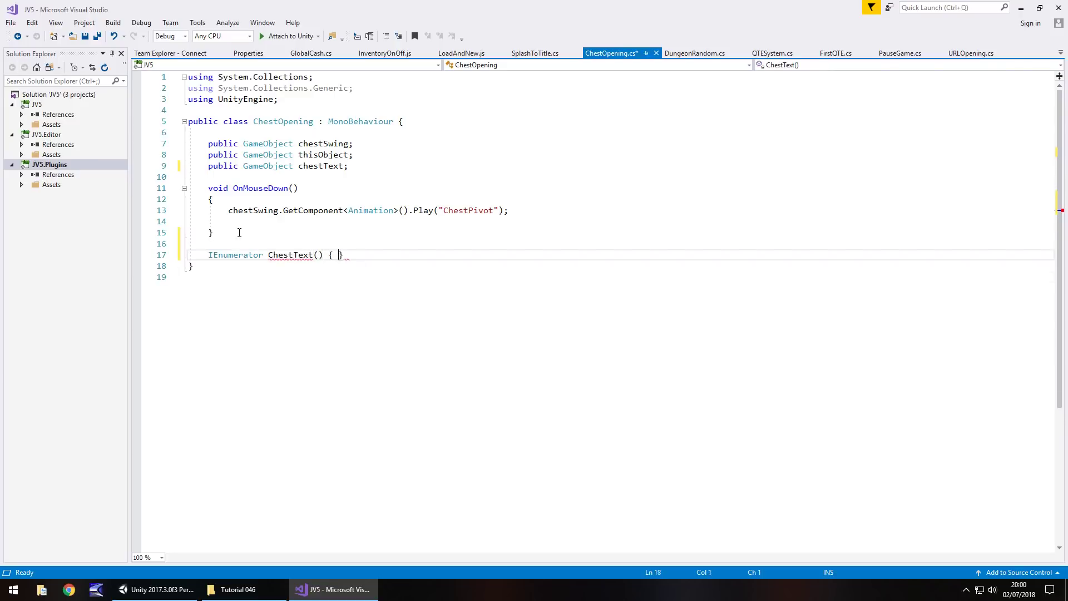
{"action": "key", "text": "Return"}
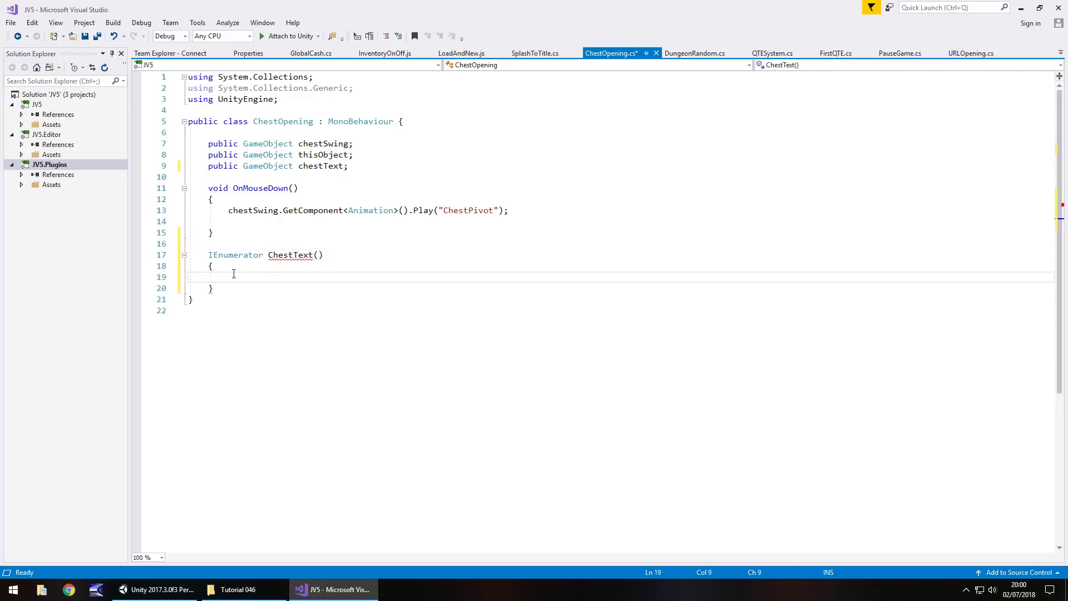
Make the ChestText coroutine wait one second with yield return new WaitForSeconds(1);
{"action": "type", "text": "yield re"}
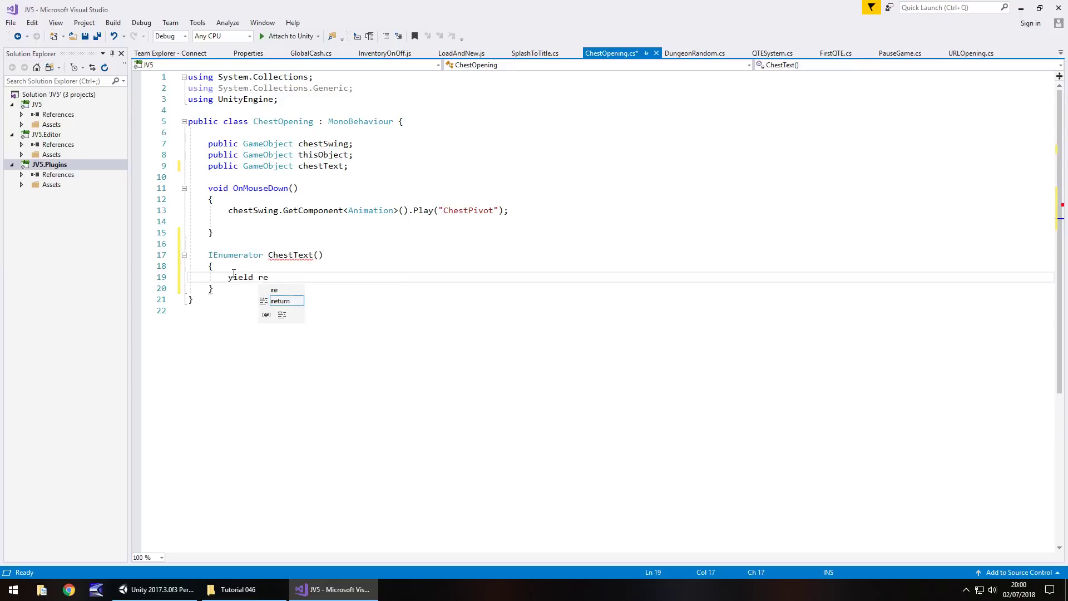
{"action": "type", "text": "turn new Wait"}
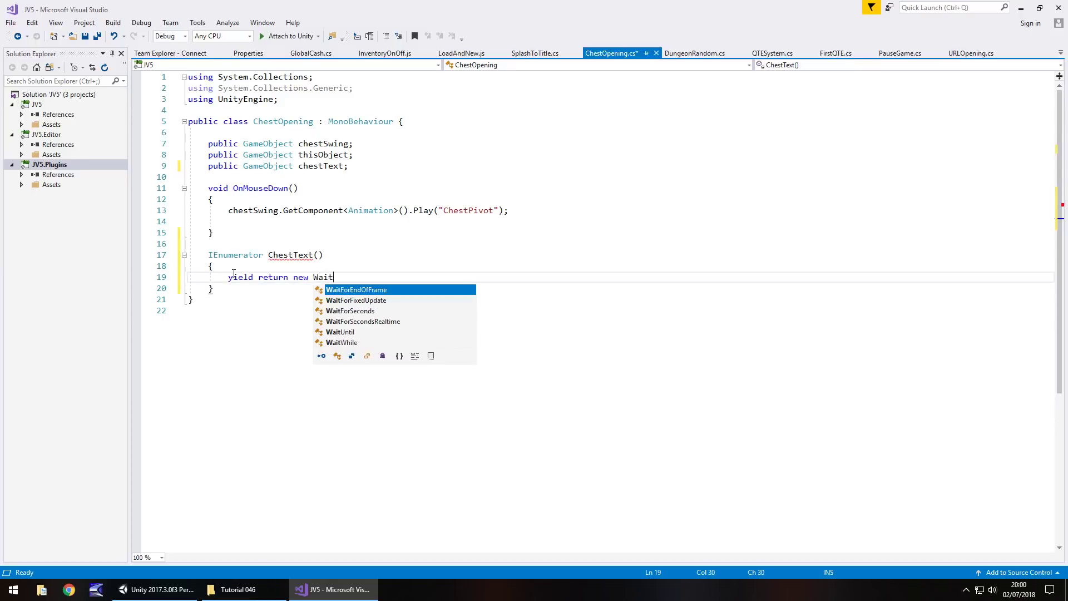
{"action": "type", "text": "ForSeco"}
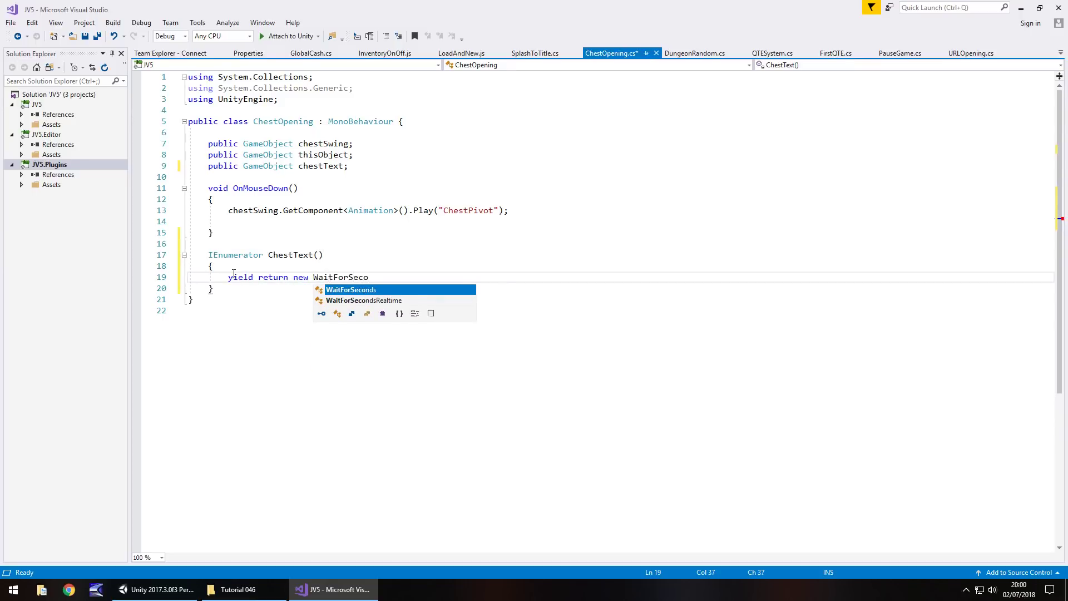
{"action": "type", "text": "nds("}
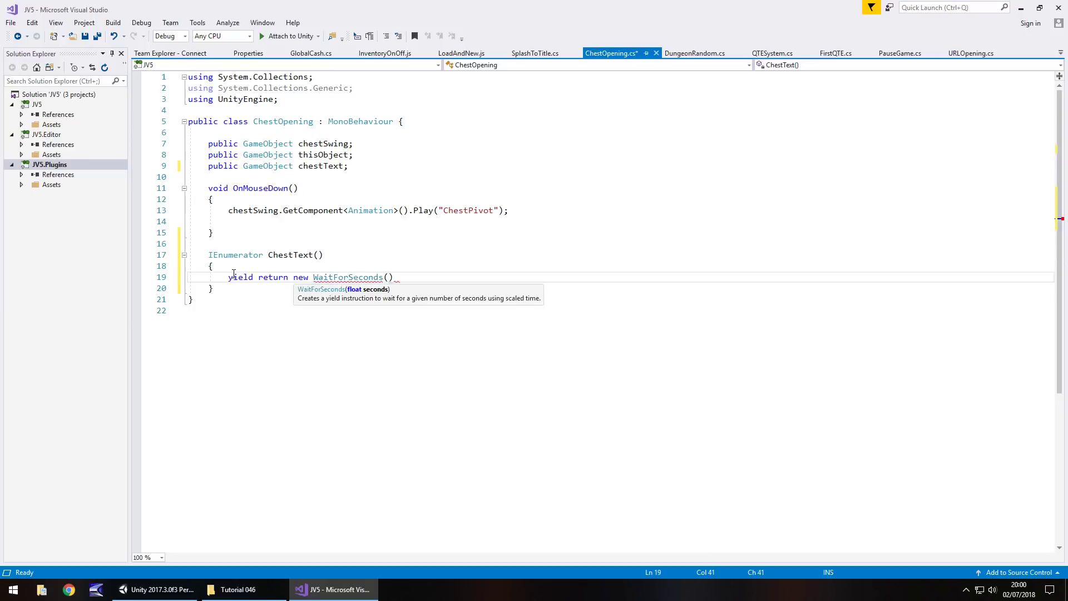
{"action": "type", "text": "1);"}
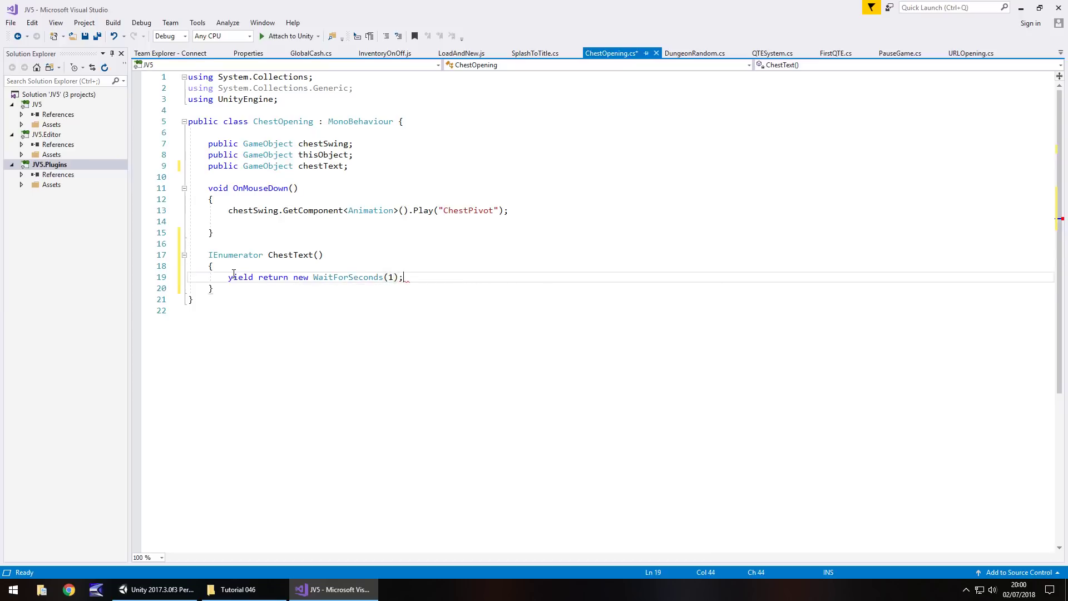
{"action": "key", "text": "Return"}
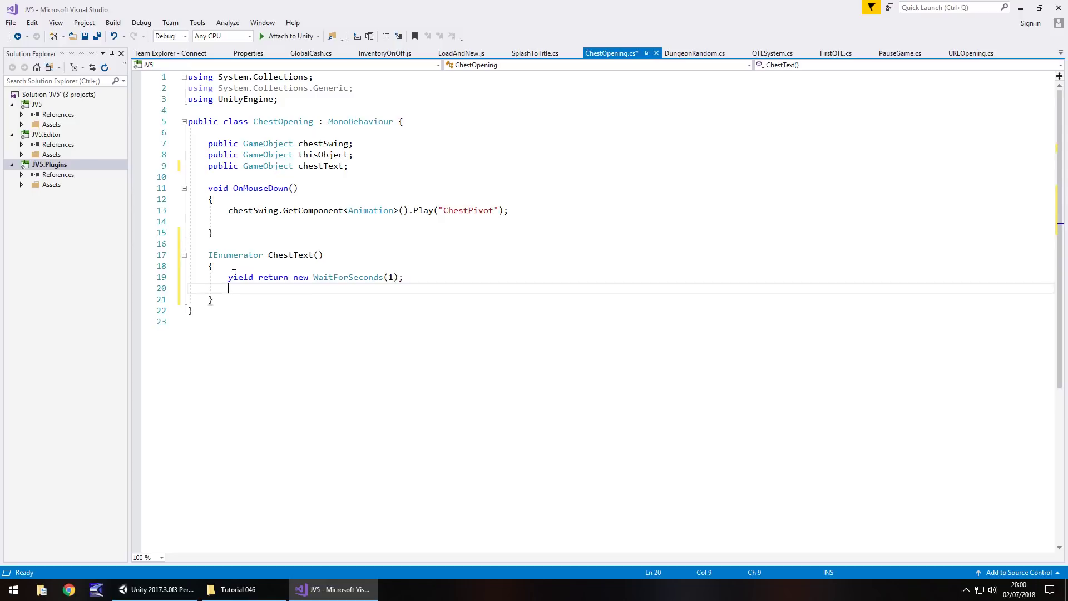
Activate the text object after the wait with chestText.SetActive(true);
{"action": "type", "text": "chestText."}
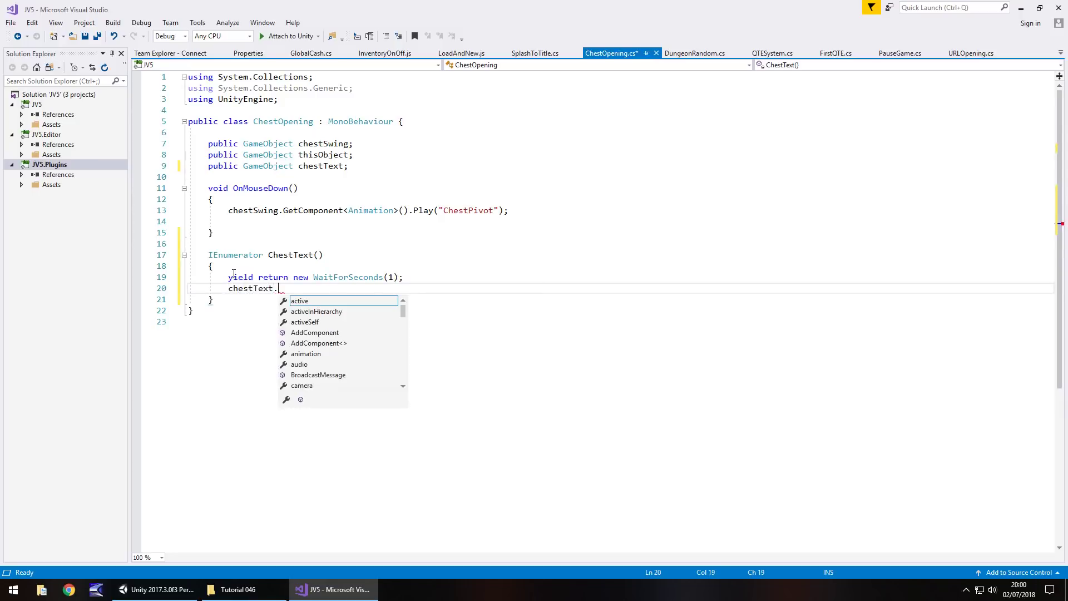
{"action": "type", "text": "SetActive"}
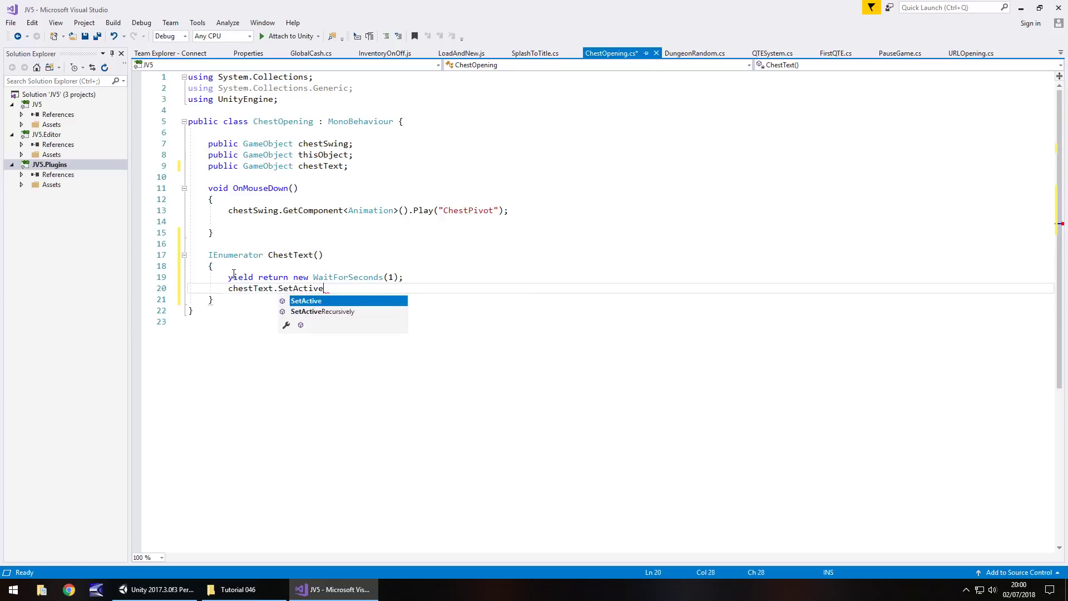
{"action": "type", "text": "(true);"}
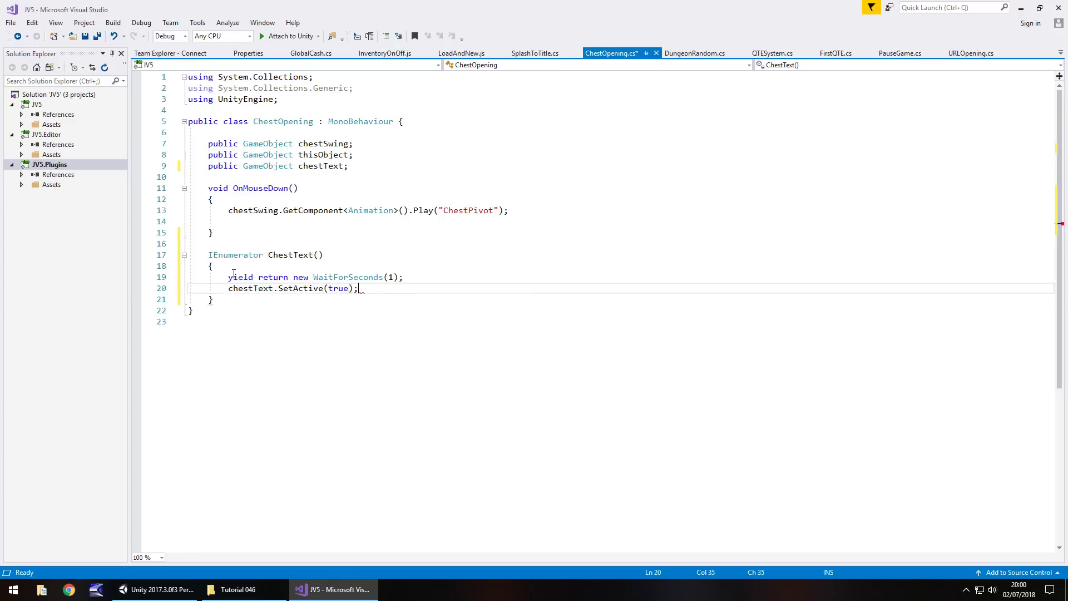
Add a four-second wait after the text activation in the ChestText coroutine with yield return new WaitForSeconds(4);
{"action": "key", "text": "Return"}
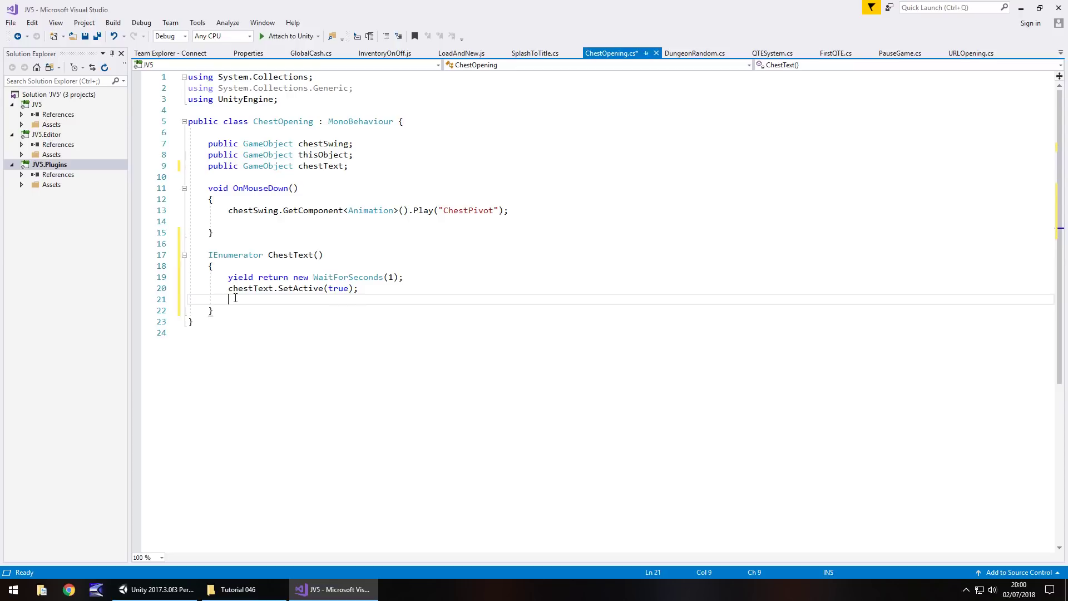
{"action": "type", "text": "yield re"}
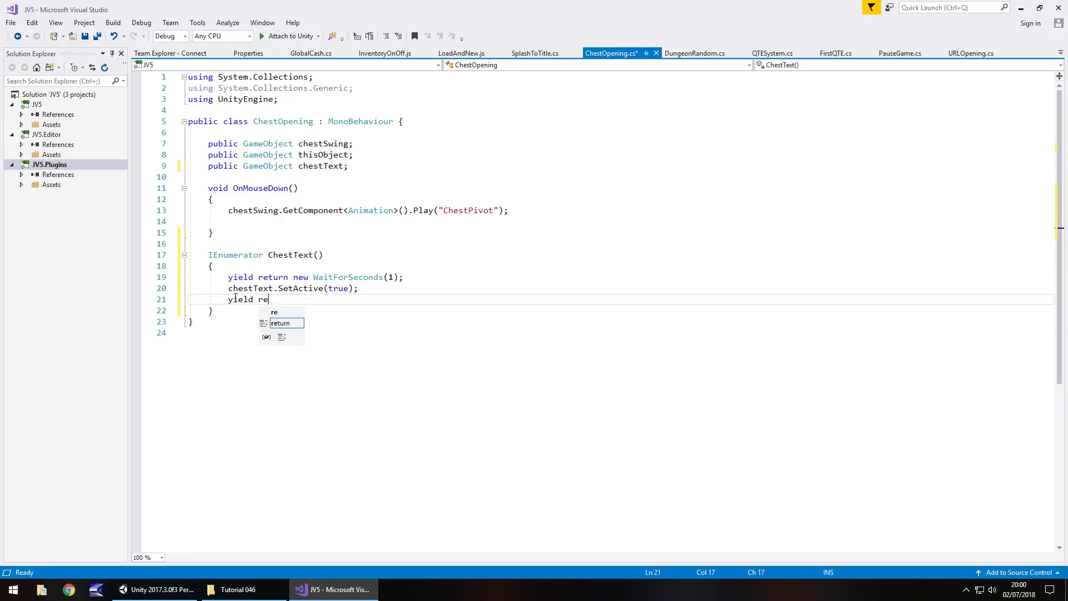
{"action": "type", "text": "turn new Wait"}
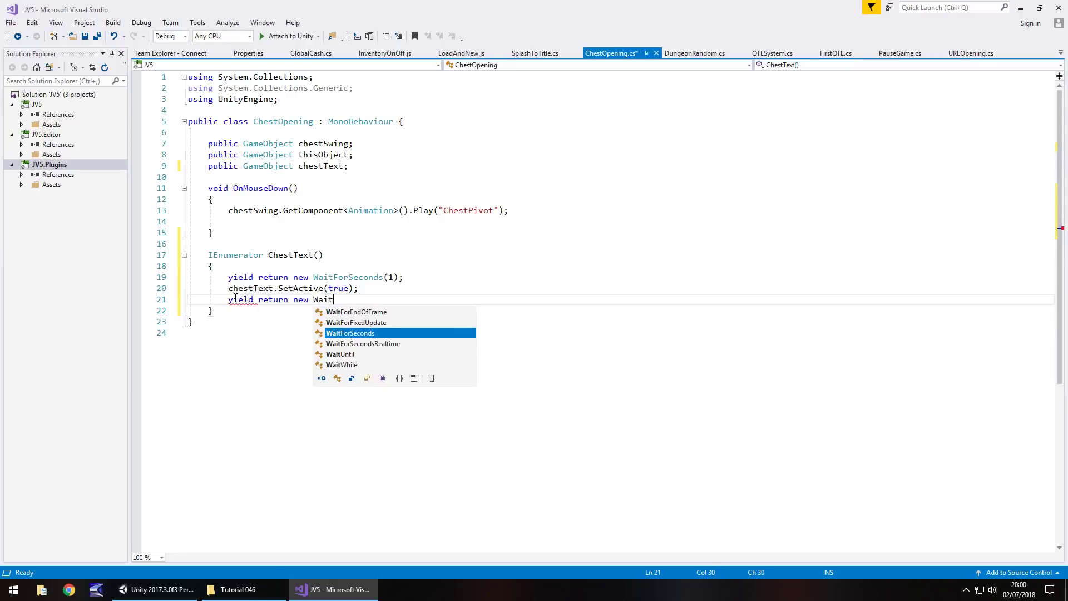
{"action": "type", "text": "ForSeconds"}
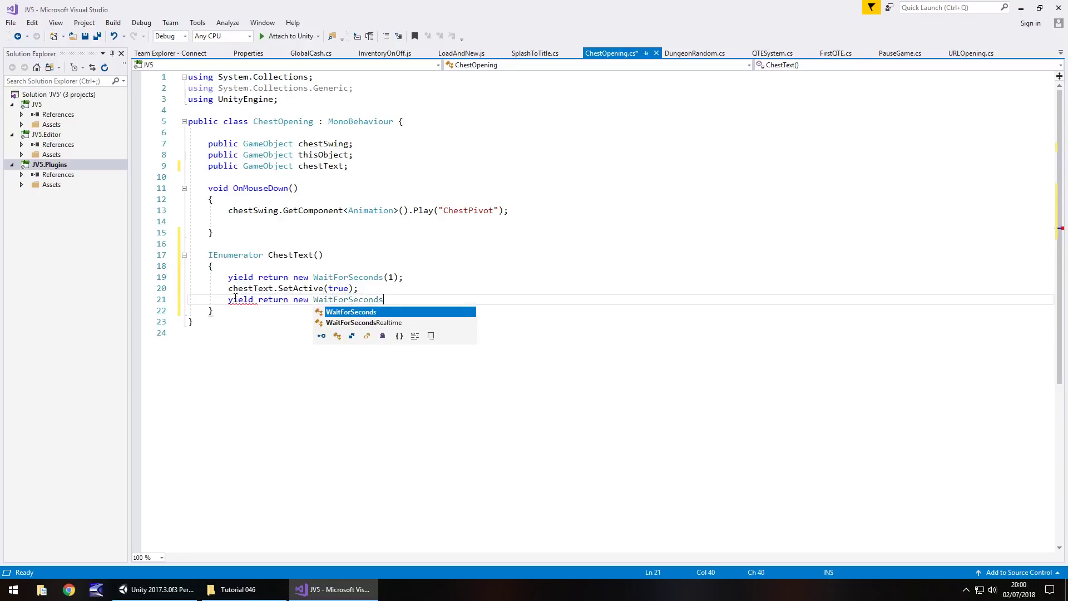
{"action": "type", "text": "(4);"}
{"action": "key", "text": "Return"}
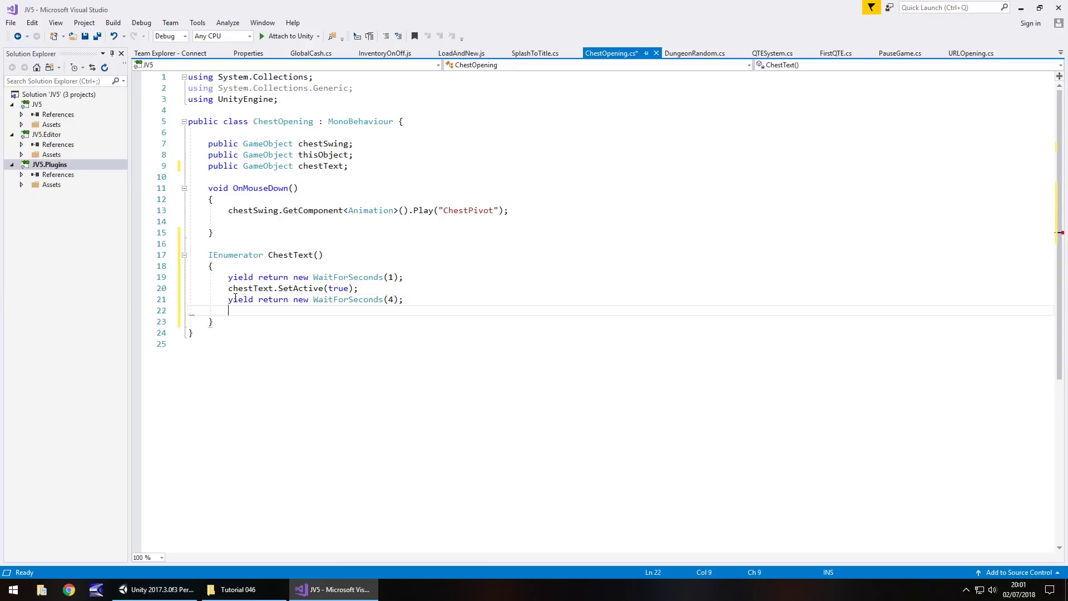
Deactivate the text object after the second wait with chestText.SetActive(false); and save the script
{"action": "type", "text": "chestTex"}
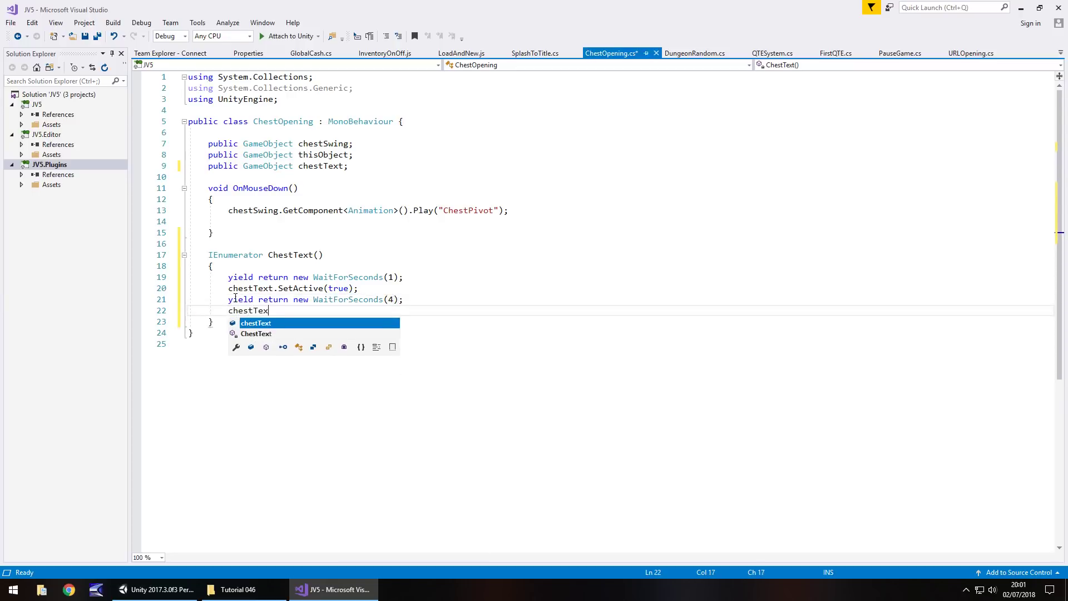
{"action": "type", "text": "t.SetActive"}
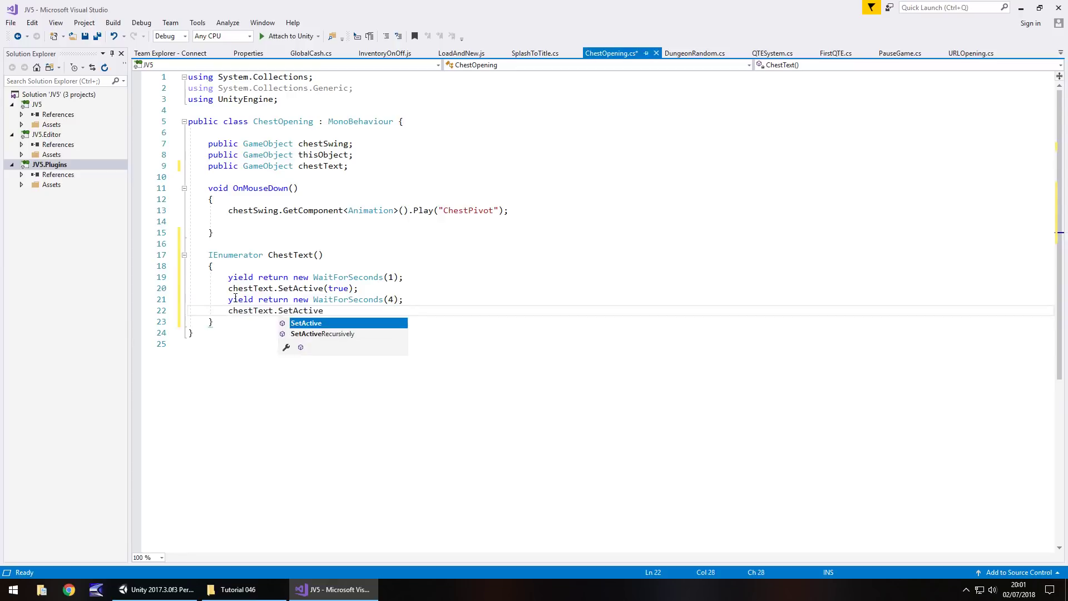
{"action": "type", "text": "(false);"}
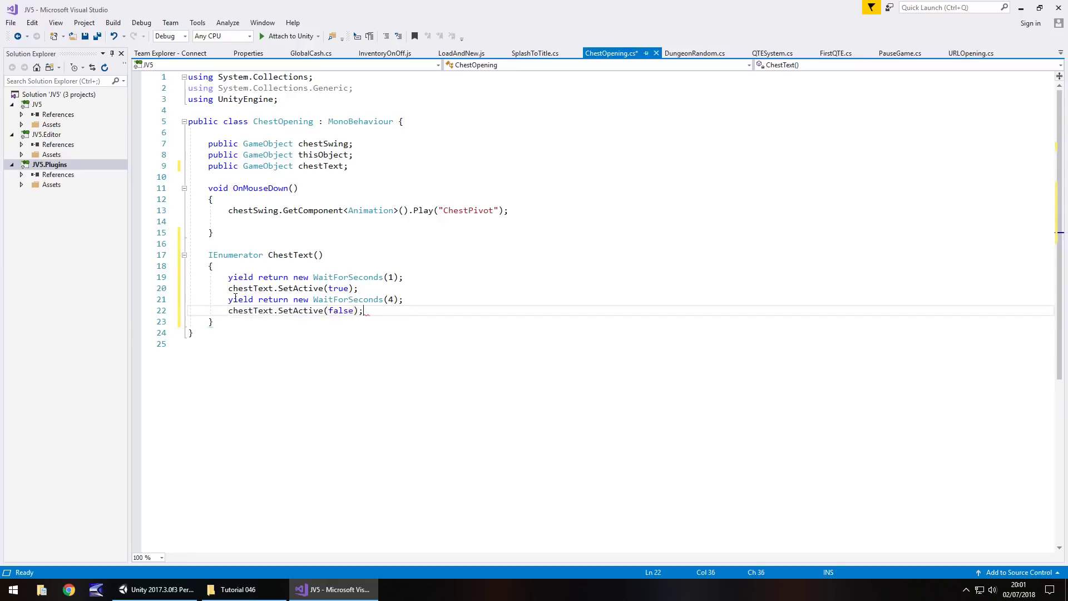
{"action": "key", "text": "ctrl+s"}
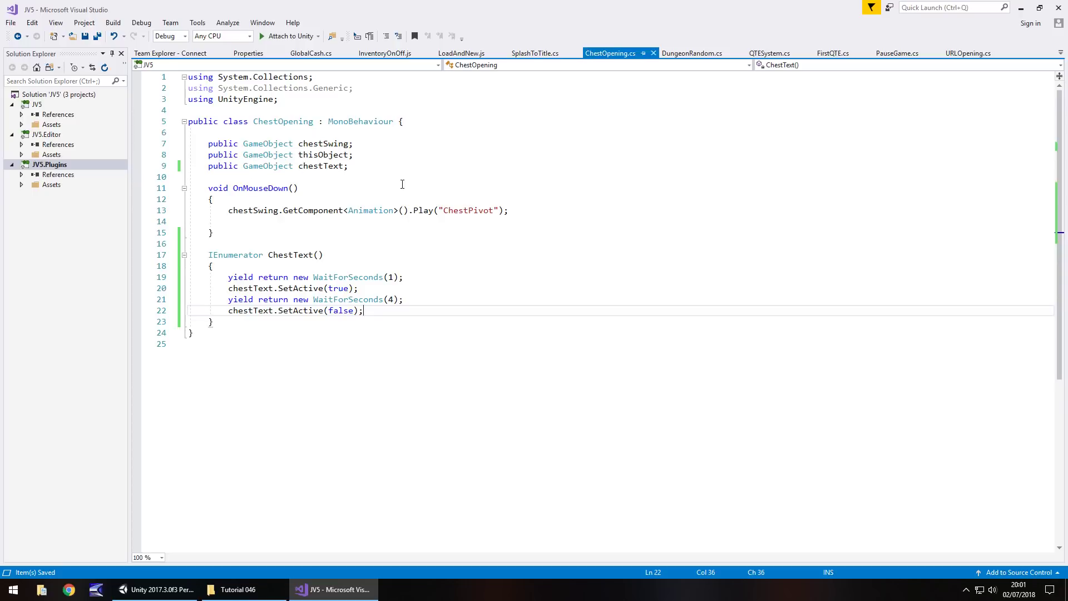
Switch to Unity and look through the ChestOpening script and the InventoryScripts and Shops folders for the script that handles the coins
{"action": "left_click", "coordinate": [155, 589]}
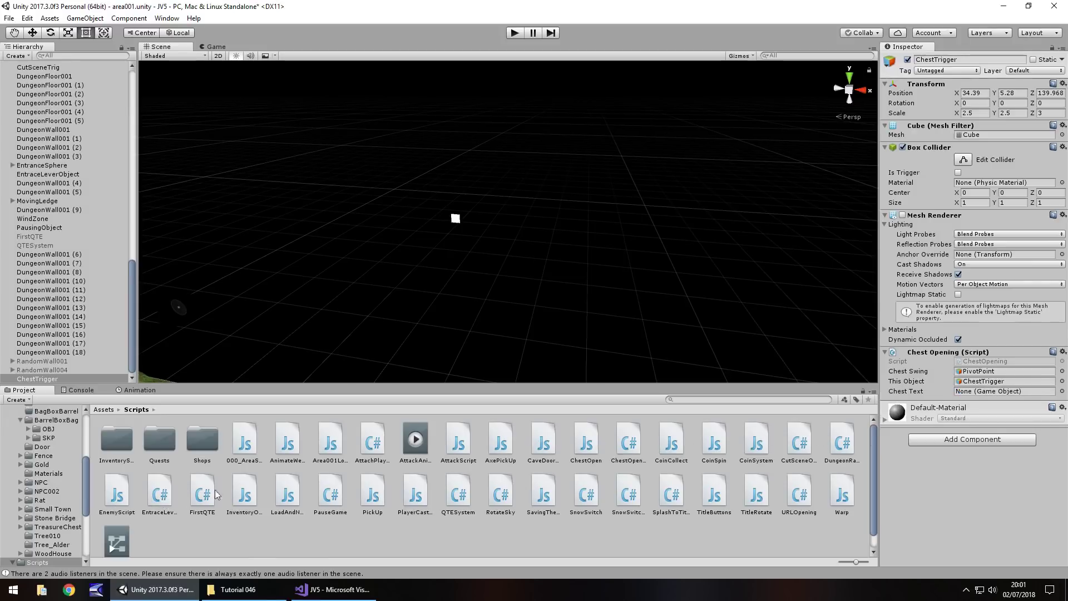
{"action": "left_click", "coordinate": [629, 443]}
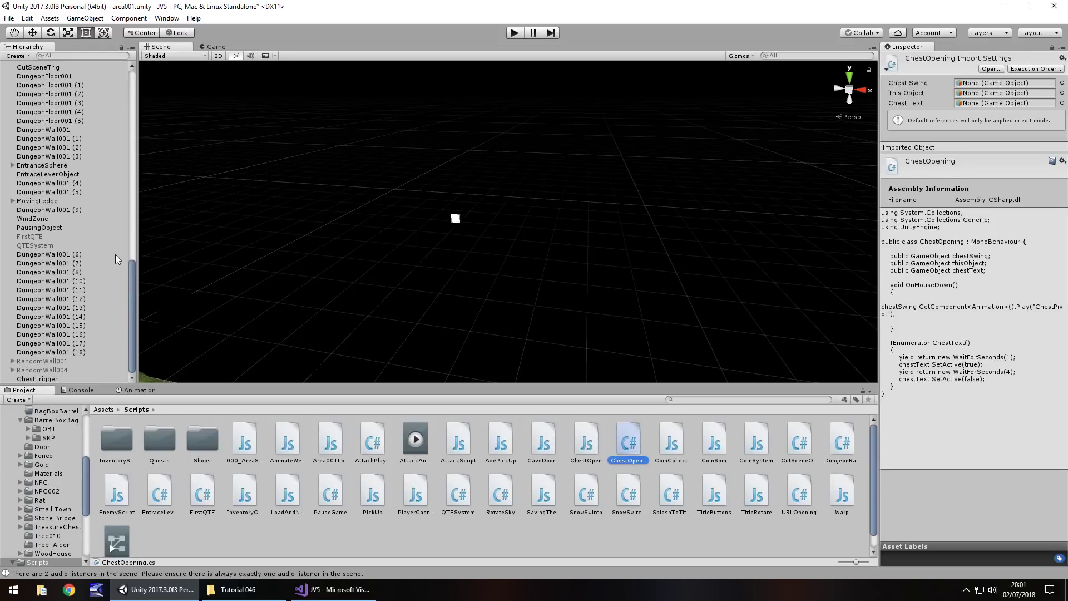
{"action": "mouse_move", "coordinate": [131, 310]}
{"action": "left_mouse_down"}
{"action": "mouse_move", "coordinate": [134, 263]}
{"action": "mouse_move", "coordinate": [135, 310]}
{"action": "left_mouse_up"}
{"action": "double_click", "coordinate": [124, 439]}
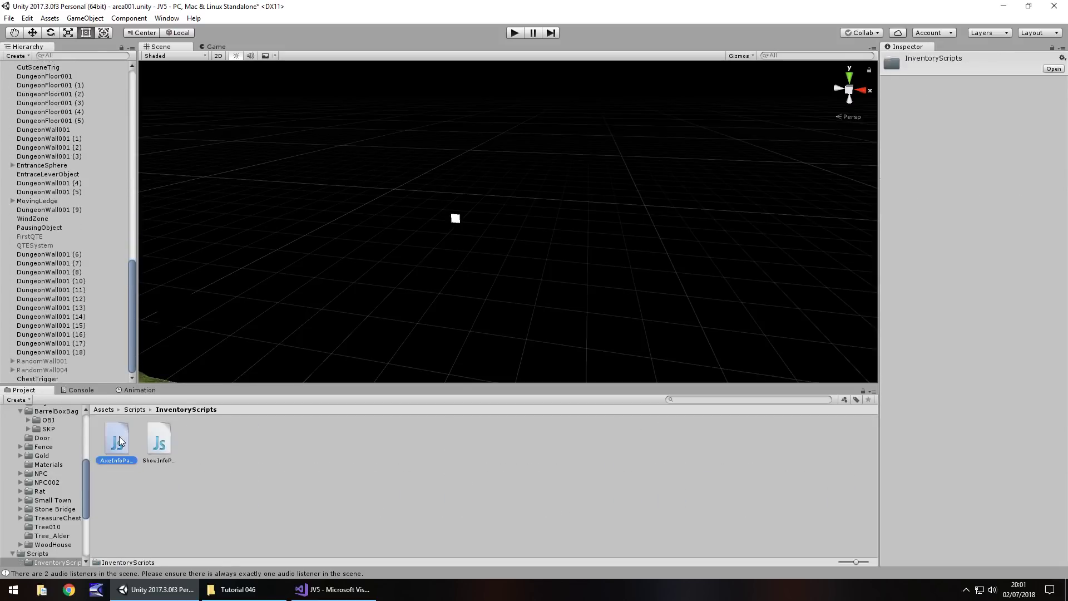
{"action": "left_click", "coordinate": [118, 444]}
{"action": "left_click", "coordinate": [109, 498]}
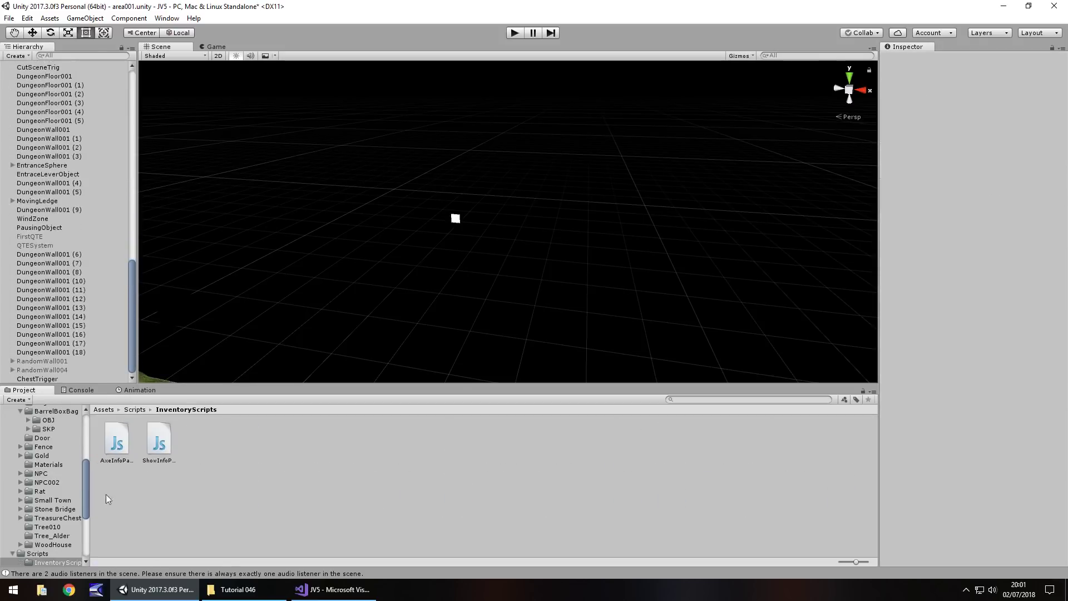
{"action": "left_click", "coordinate": [38, 554]}
{"action": "double_click", "coordinate": [202, 442]}
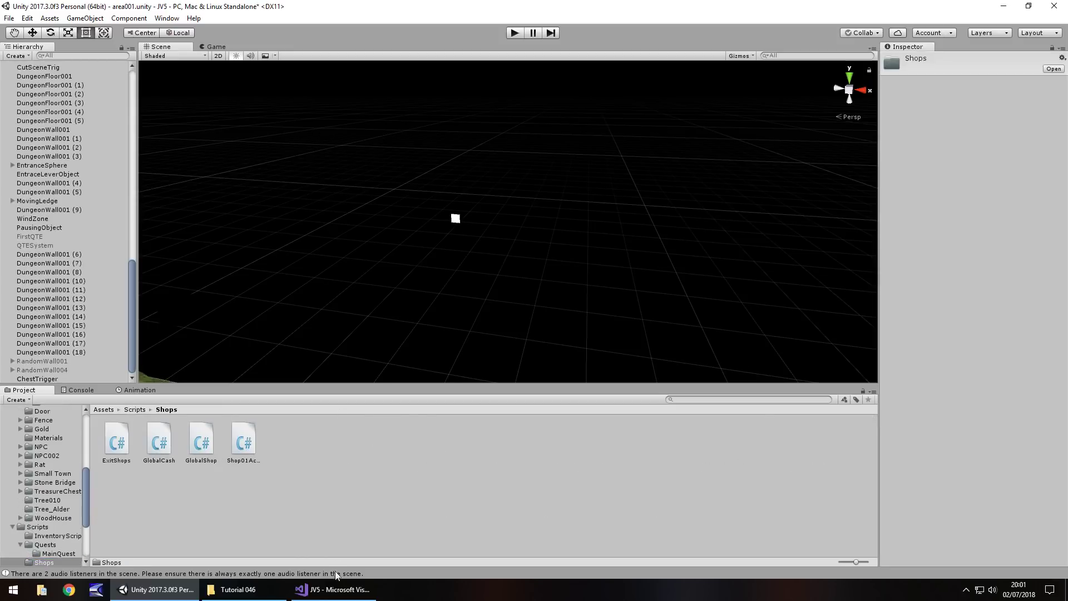
Back in Visual Studio, add GlobalCash.CurrentCoins += 10; below chestText.SetActive(true); in the ChestText coroutine and save the script
{"action": "left_click", "coordinate": [323, 591]}
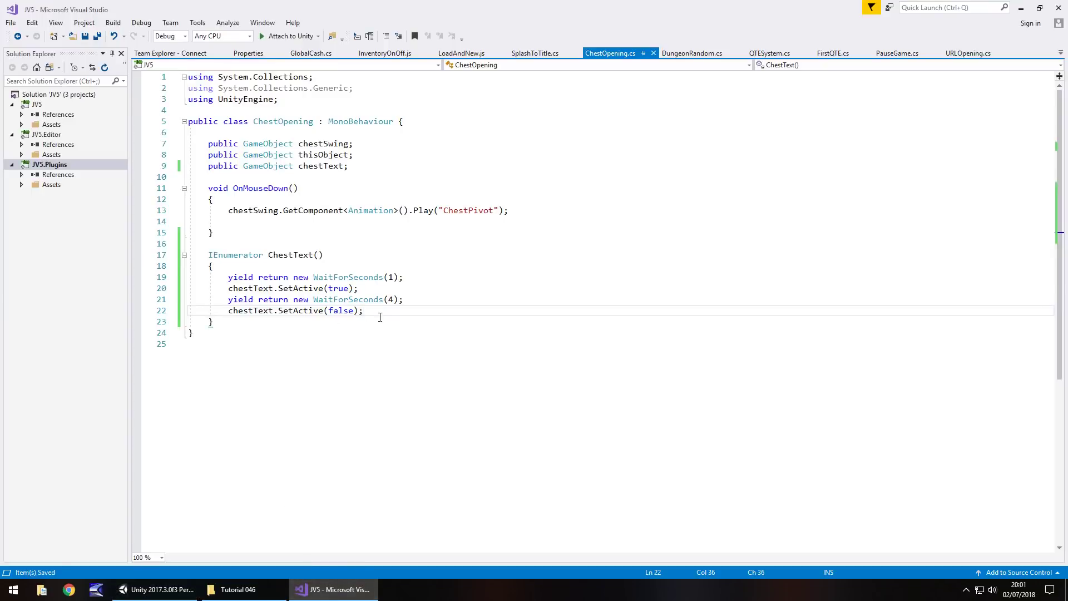
{"action": "left_click", "coordinate": [368, 288]}
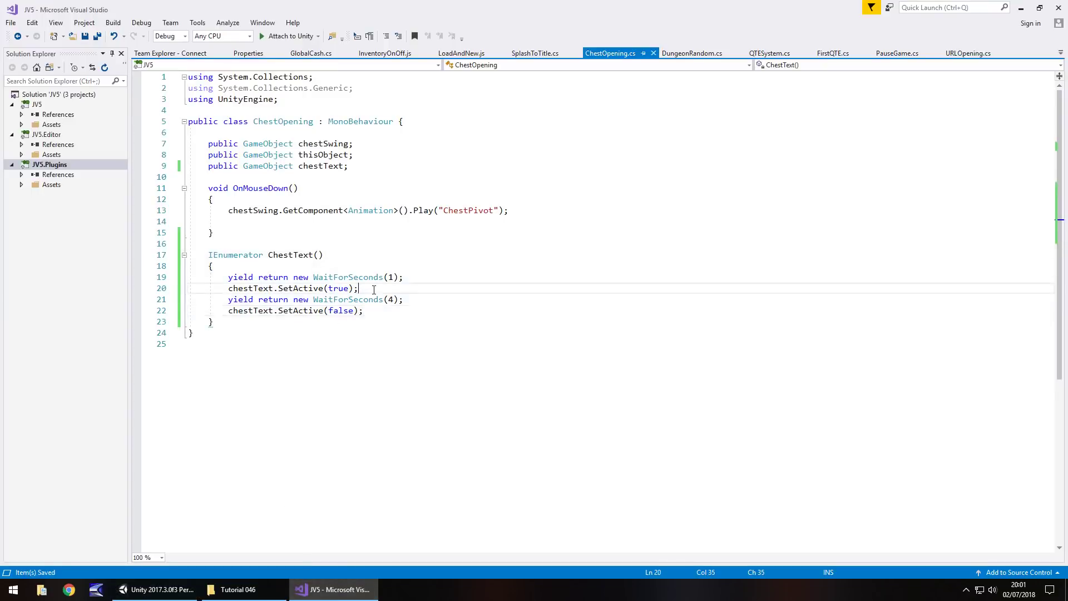
{"action": "key", "text": "Return"}
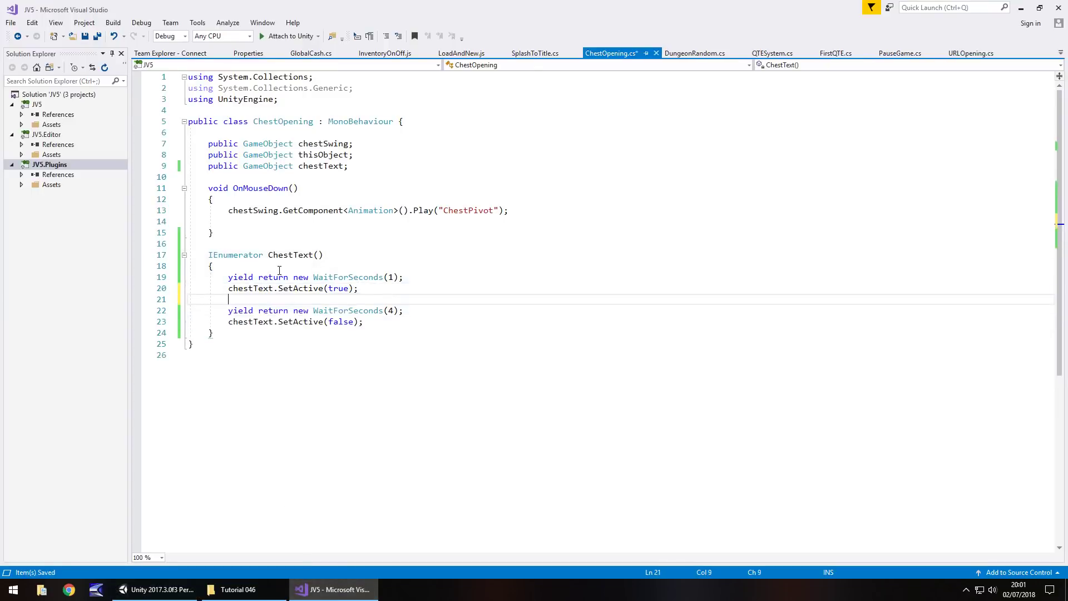
{"action": "type", "text": "Global"}
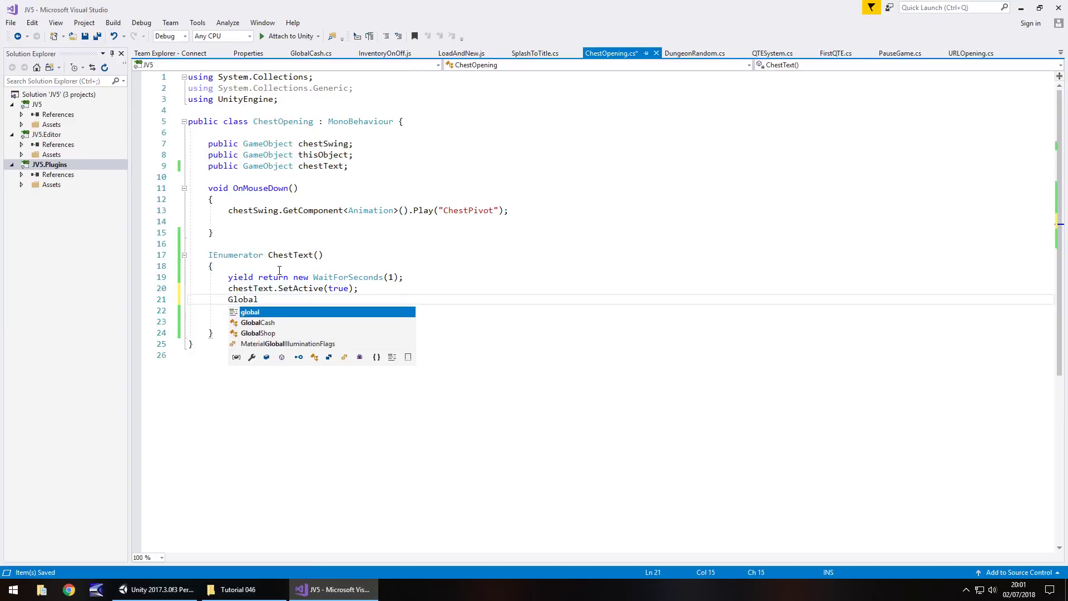
{"action": "type", "text": "Cash."}
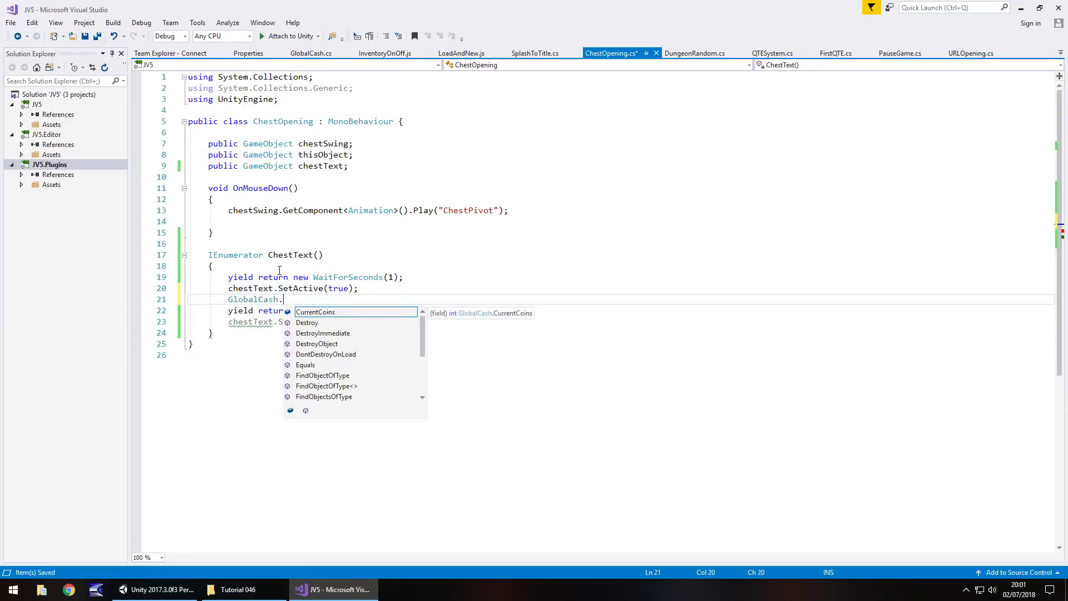
{"action": "type", "text": "CurrentCo"}
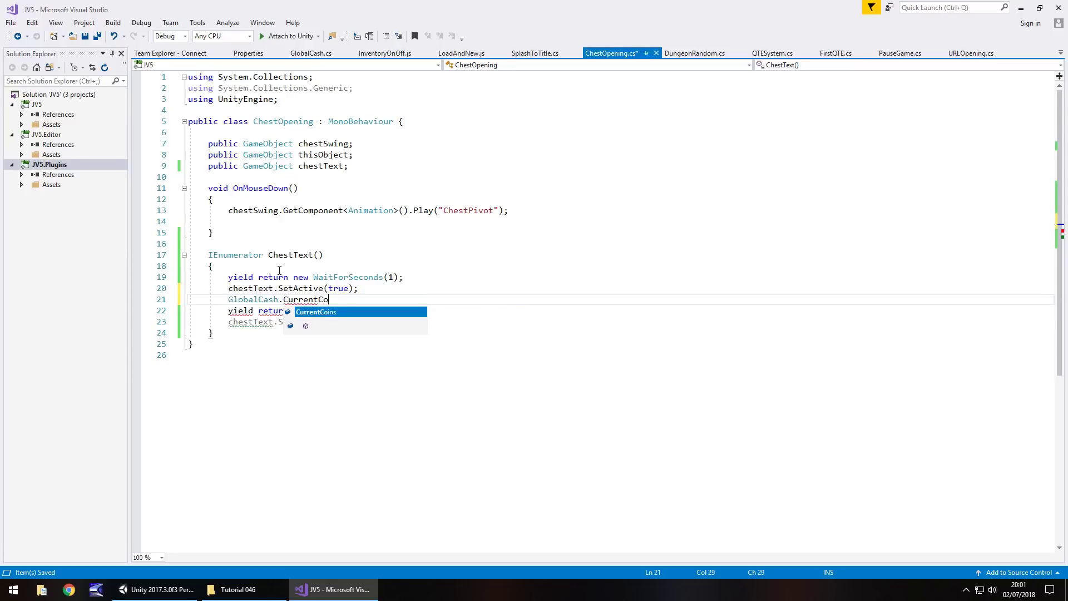
{"action": "type", "text": "ins +"}
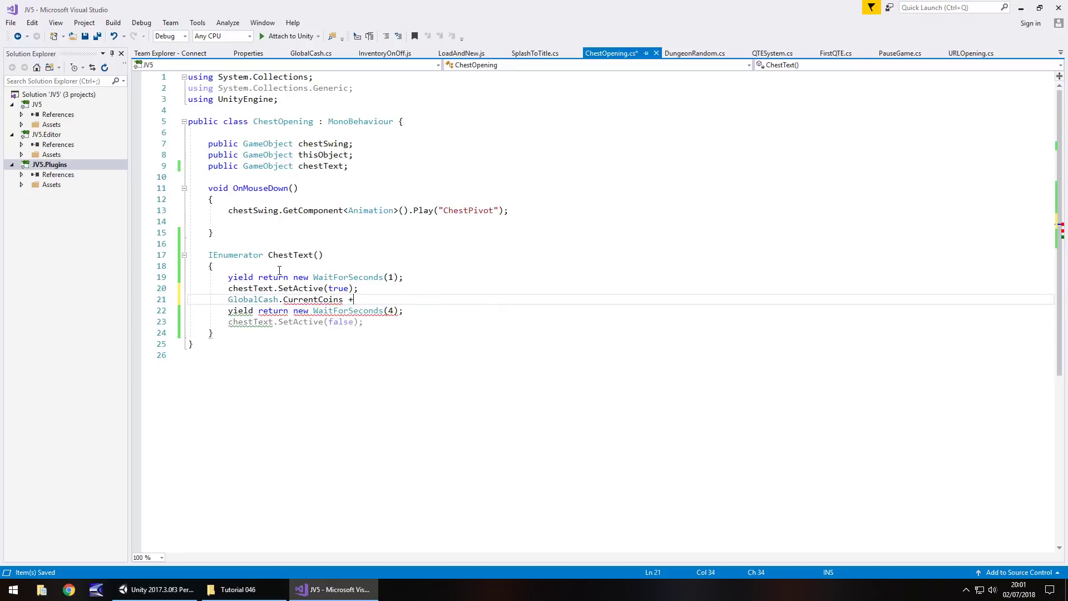
{"action": "type", "text": "= 10;"}
{"action": "key", "text": "ctrl+s"}
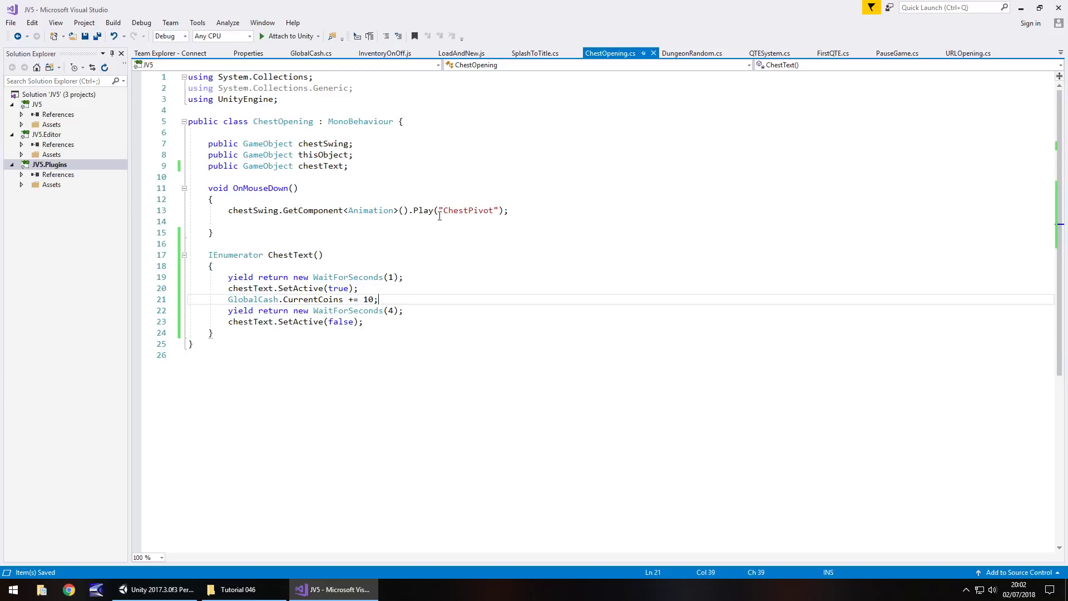
Insert an empty line at the start of OnMouseDown, above the chestSwing animation statement
{"action": "left_click", "coordinate": [234, 213]}
{"action": "key", "text": "Return"}
{"action": "key", "text": "Up"}
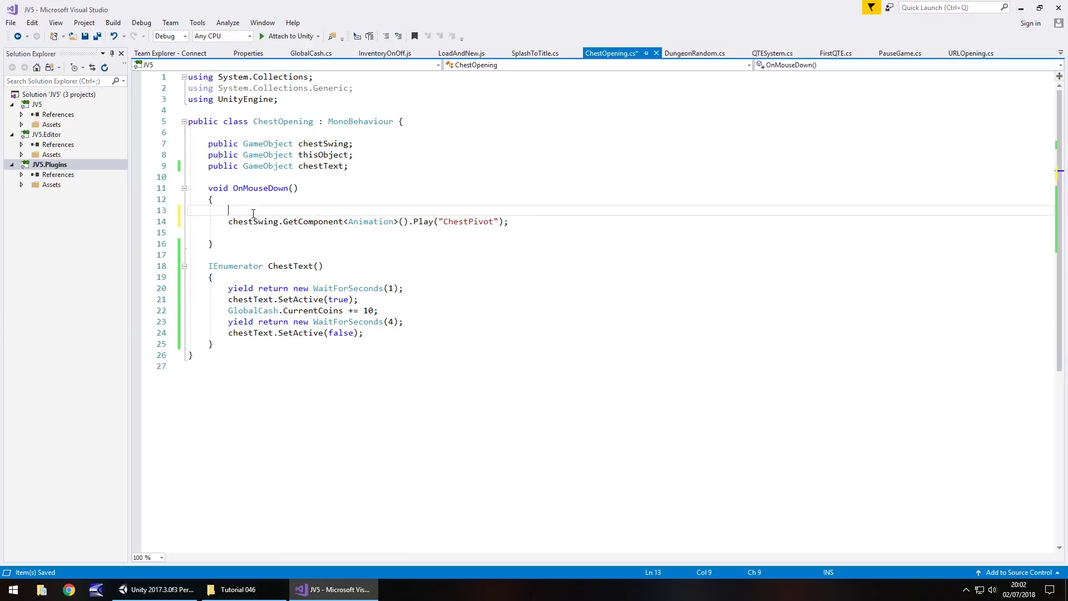
{"action": "type", "text": "chest"}
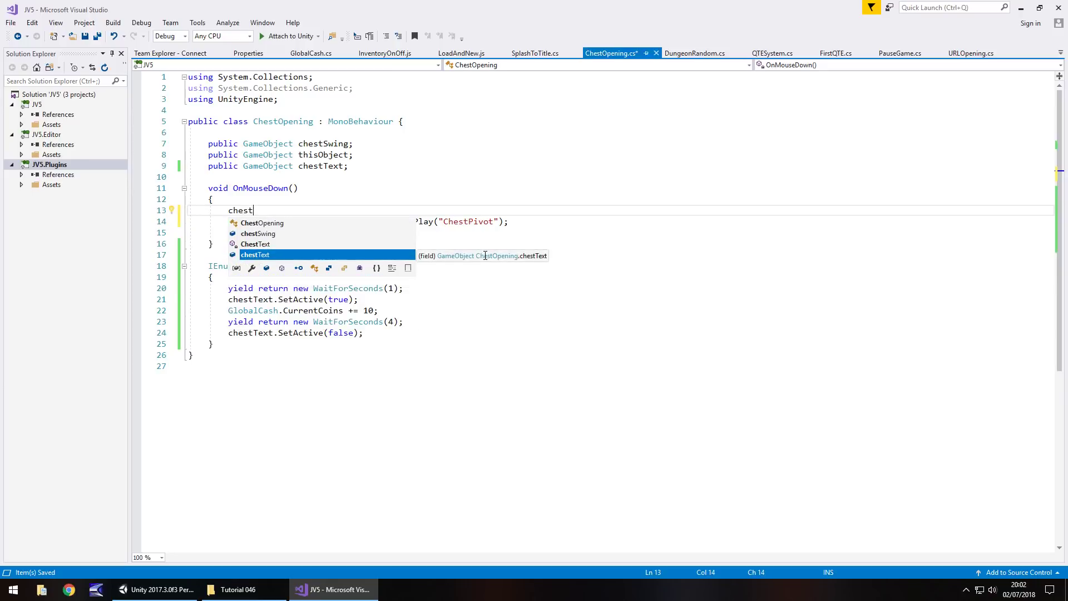
{"action": "key", "text": "BackSpace"}
{"action": "key", "text": "BackSpace"}
{"action": "key", "text": "BackSpace"}
{"action": "key", "text": "BackSpace"}
{"action": "key", "text": "BackSpace"}
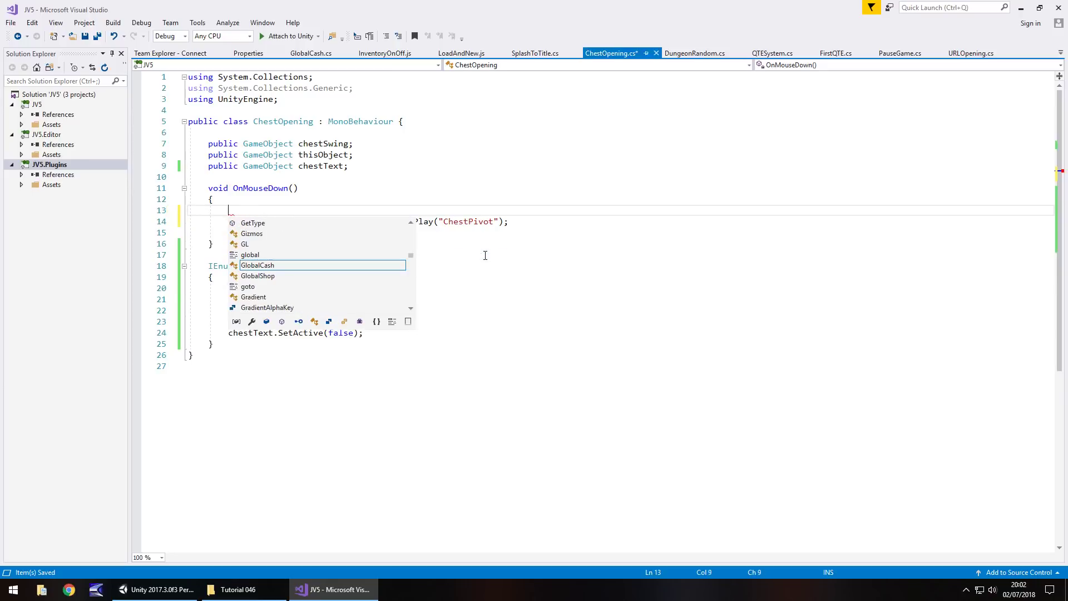
{"action": "left_click", "coordinate": [483, 215]}
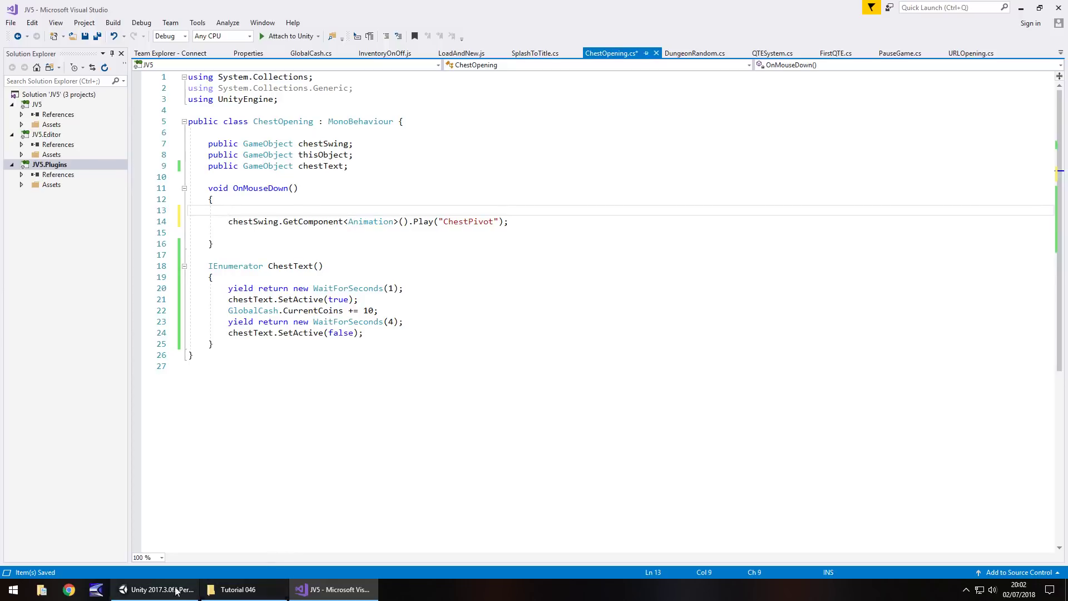
After checking ChestTrigger's components in Unity, return to Visual Studio, add thisObject.GetComponent<BoxCollider>().enabled = false; at the start of OnMouseDown and save
{"action": "left_click", "coordinate": [157, 589]}
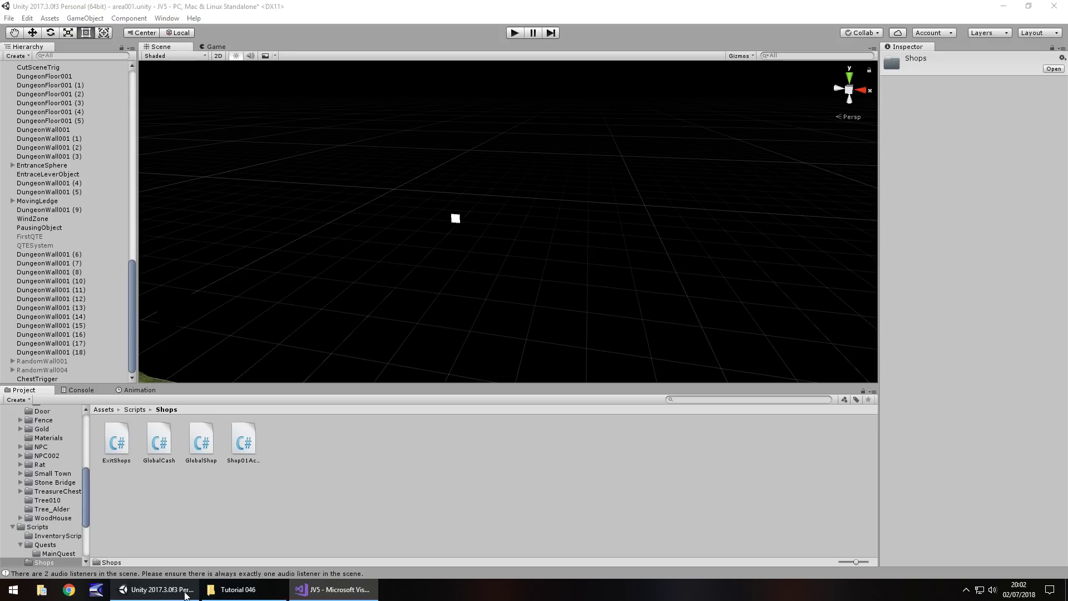
{"action": "left_click", "coordinate": [49, 377]}
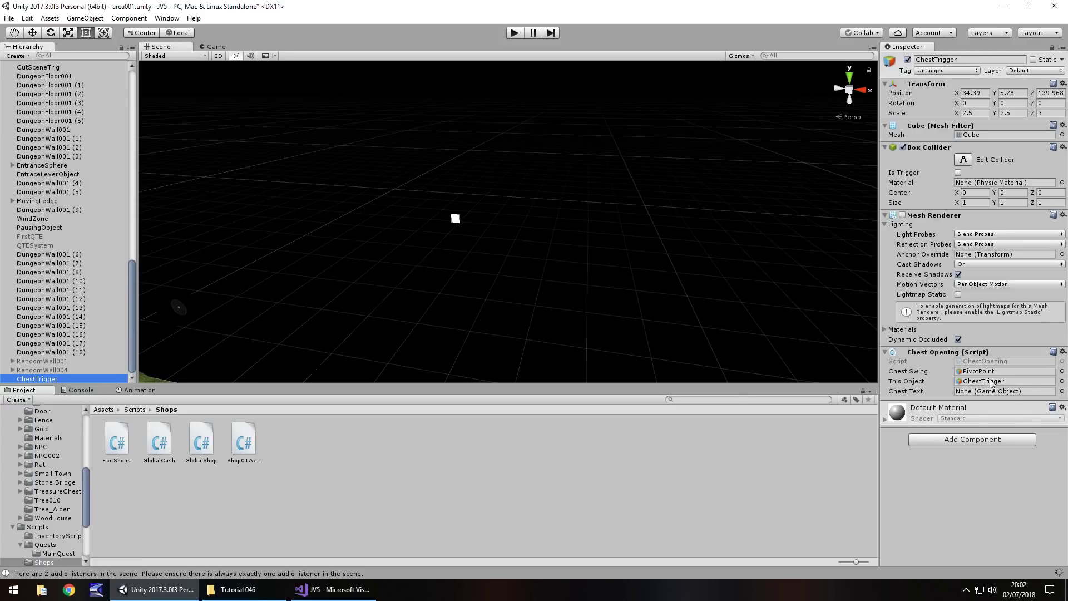
{"action": "left_click", "coordinate": [332, 589]}
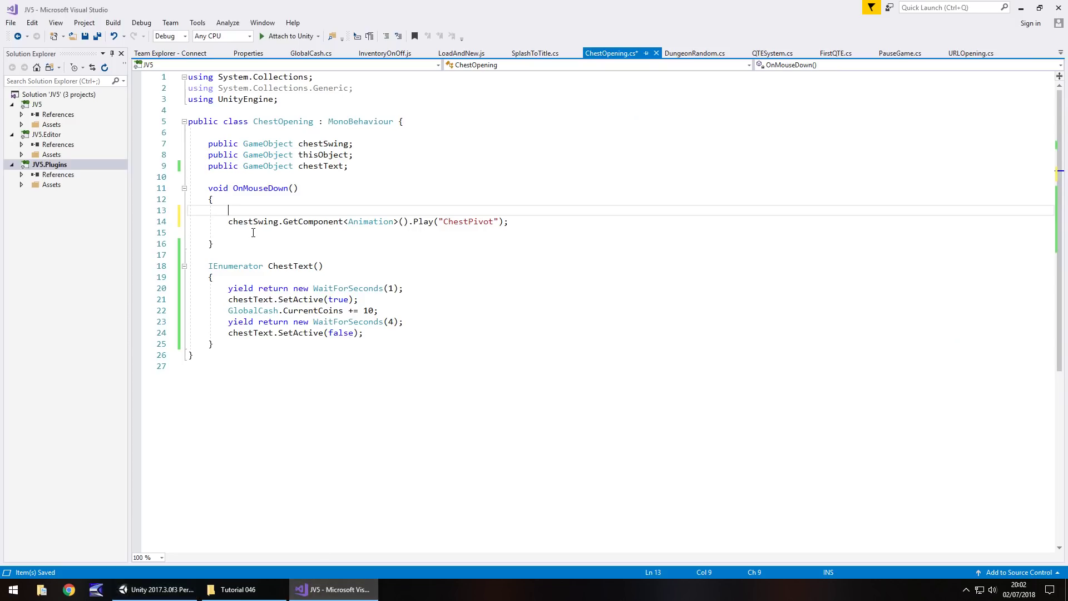
{"action": "type", "text": "thisObject"}
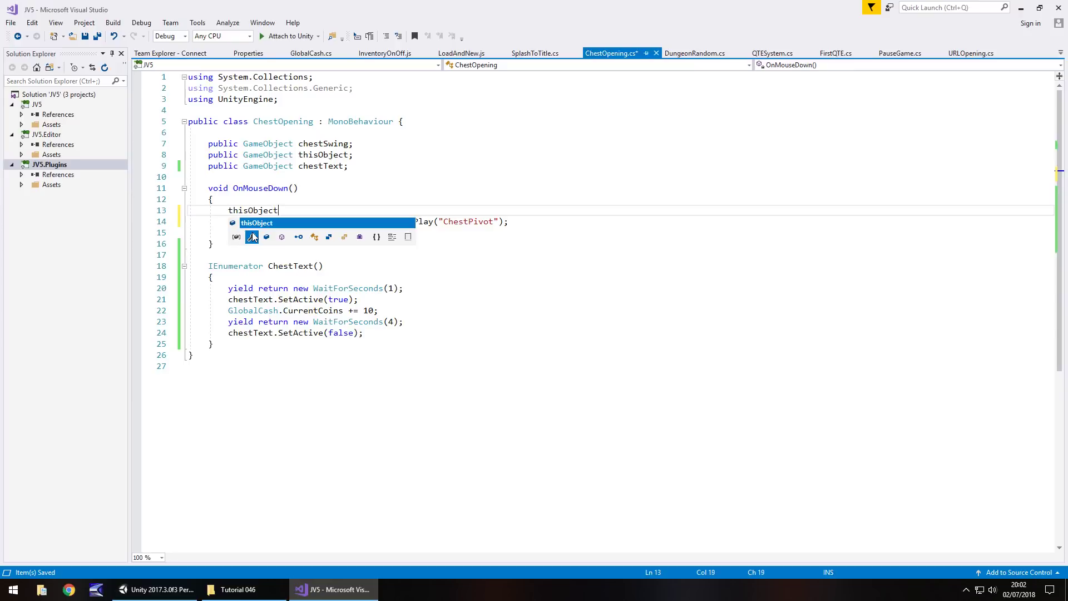
{"action": "type", "text": ".GetComp"}
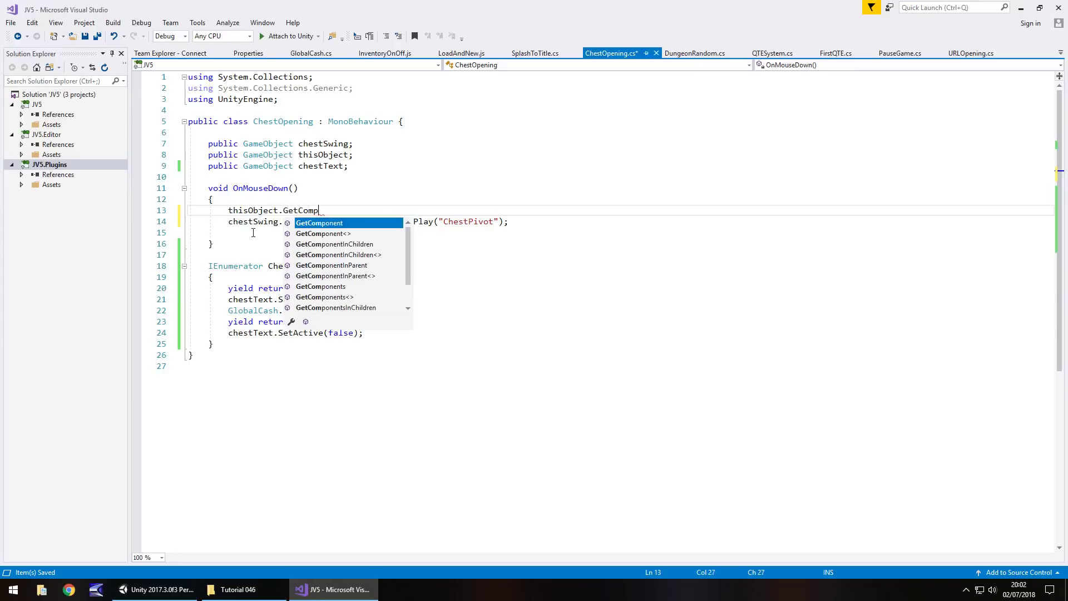
{"action": "type", "text": "onent<Bo"}
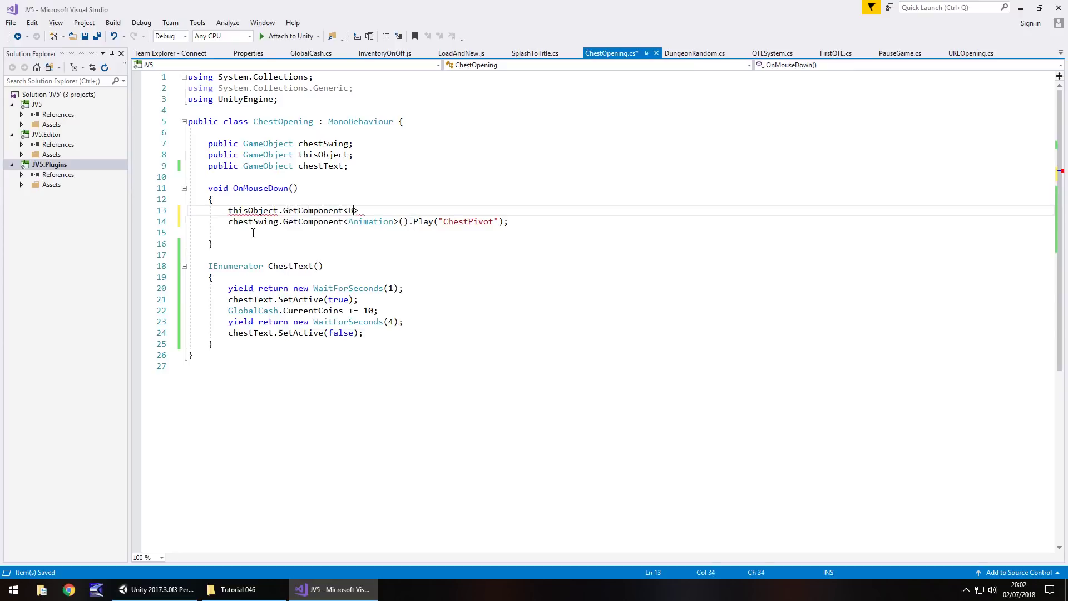
{"action": "type", "text": "xCollider"}
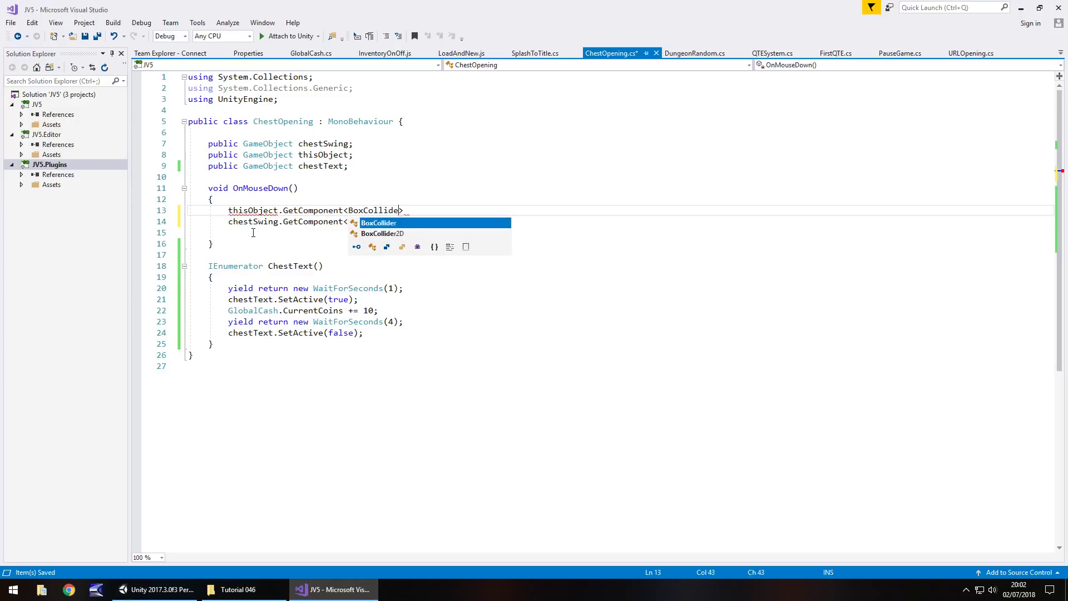
{"action": "type", "text": ">()"}
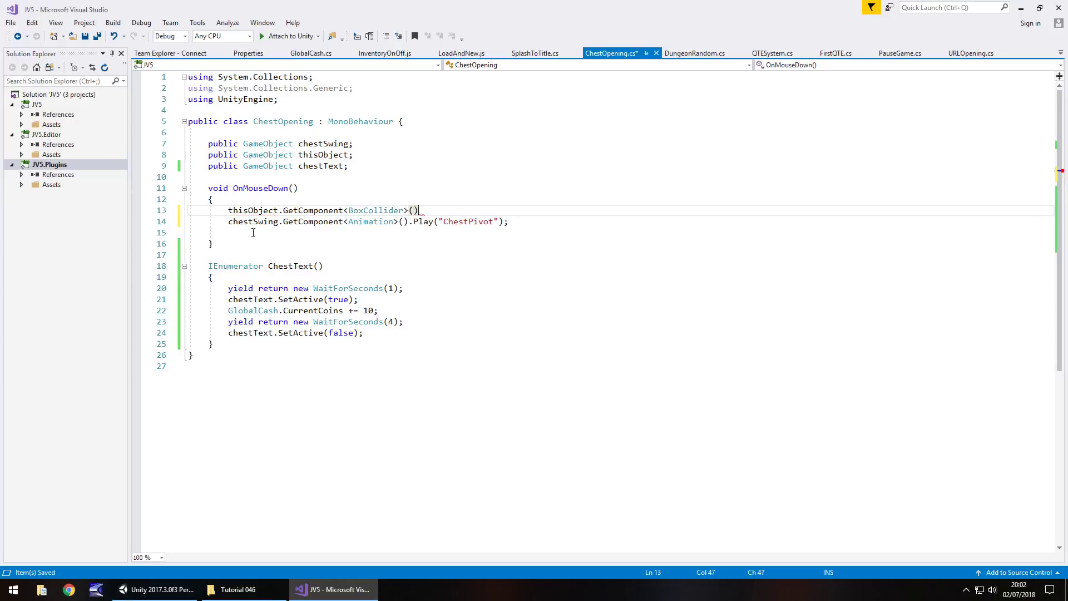
{"action": "type", "text": "."}
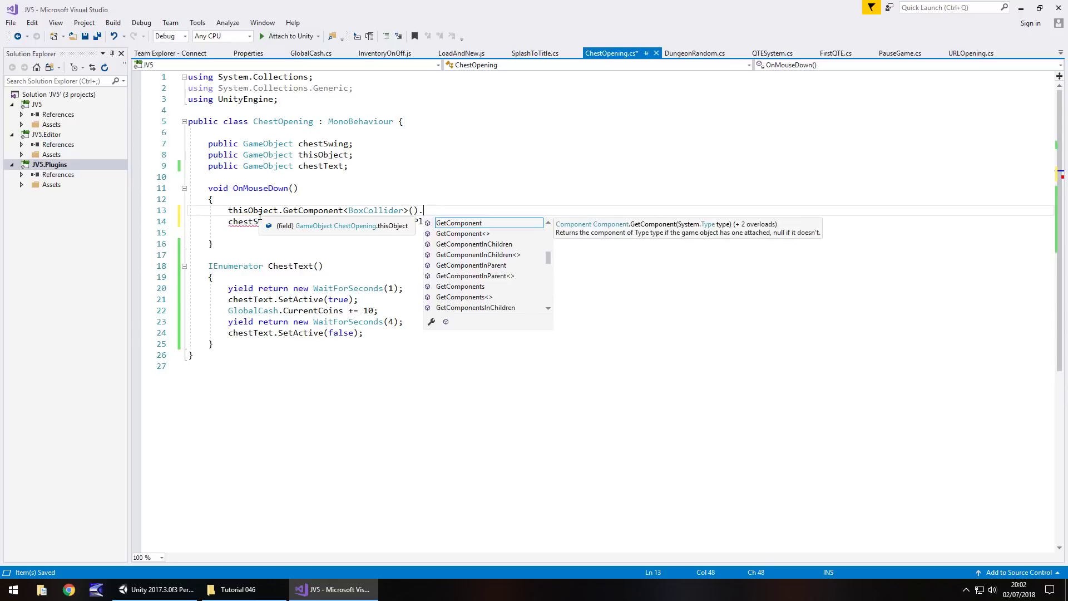
{"action": "type", "text": "enable"}
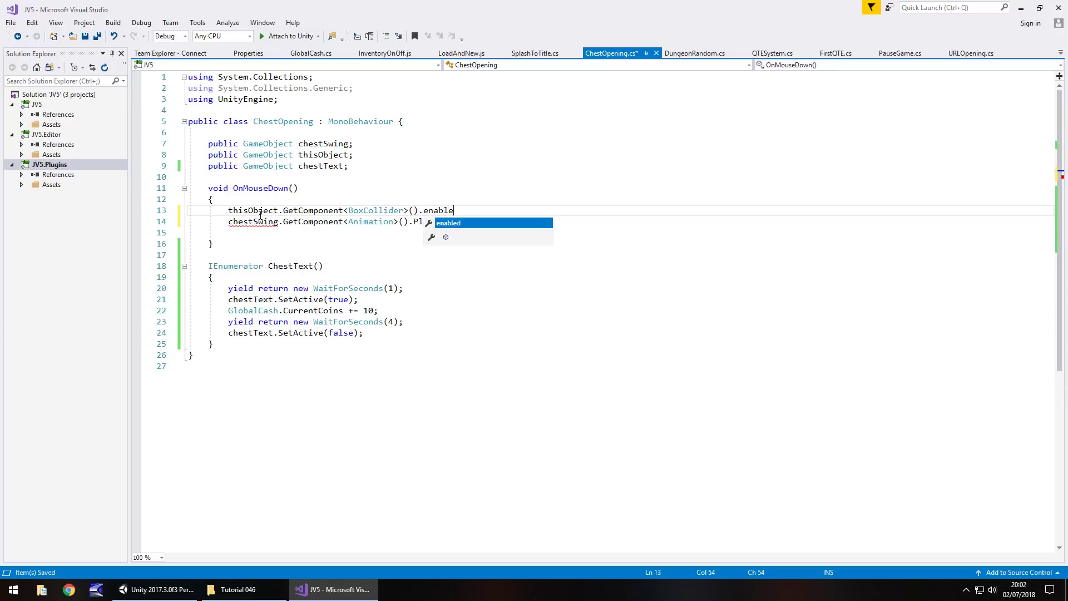
{"action": "type", "text": "d = fals"}
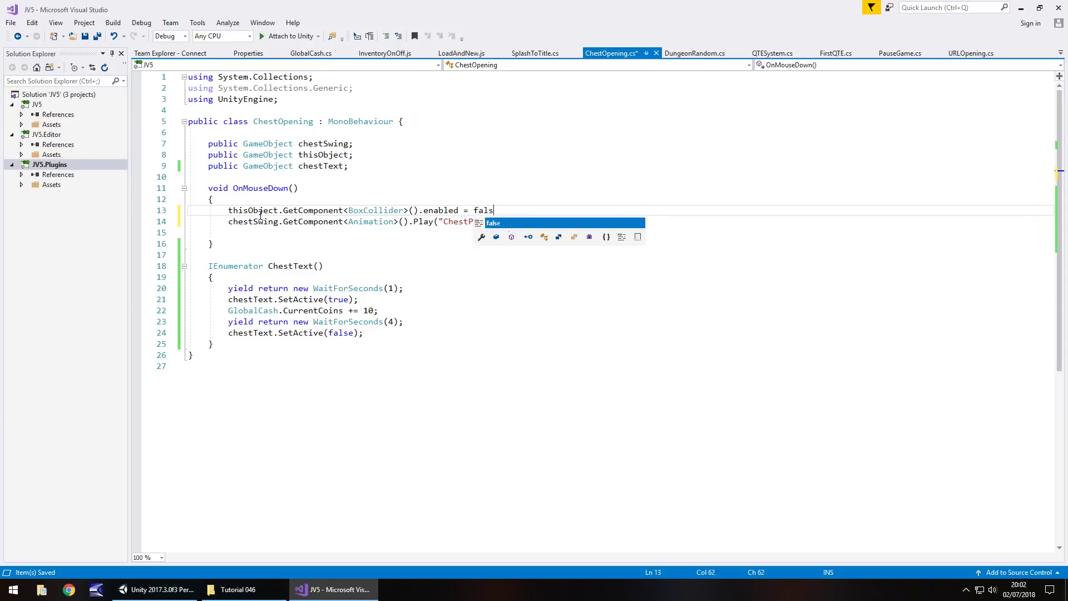
{"action": "type", "text": "e;"}
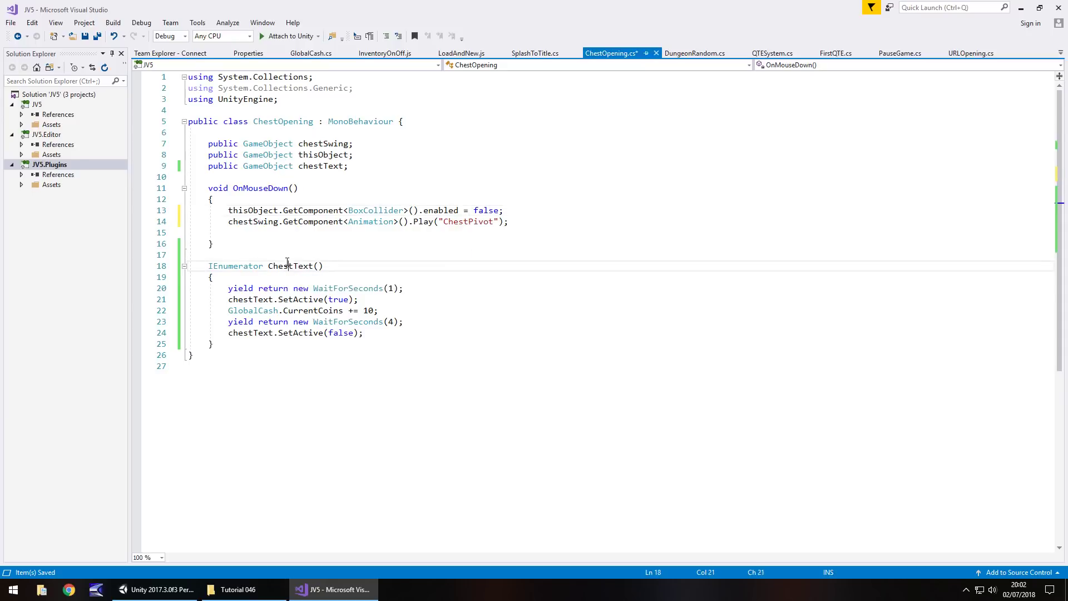
{"action": "left_click", "coordinate": [288, 266]}
{"action": "key", "text": "ctrl+s"}
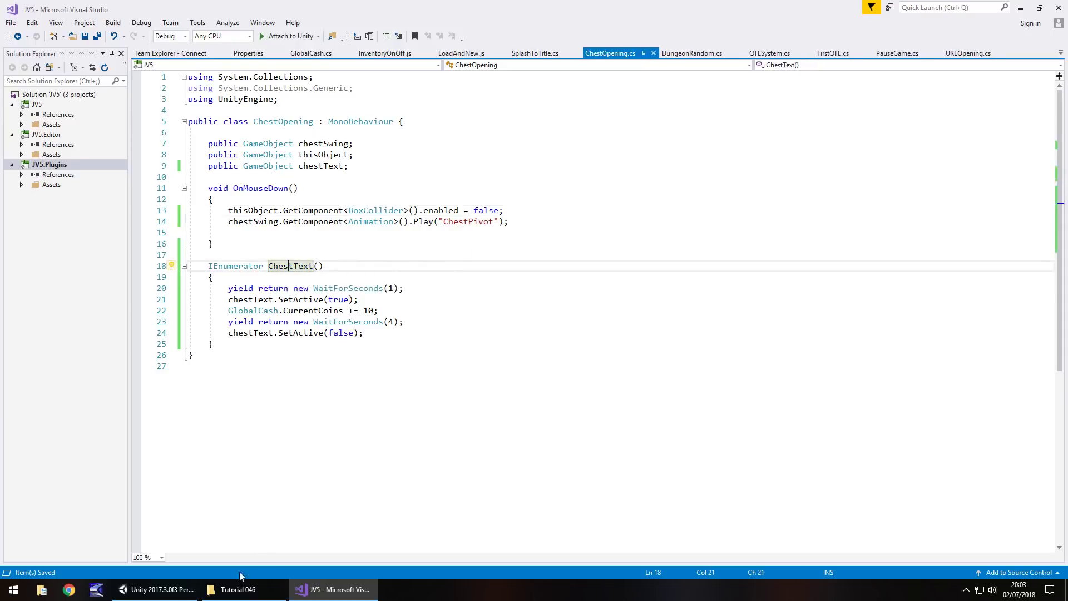
Switch to Unity and assign the ChestText object to the Chest Text reference of ChestTrigger's Chest Opening script
{"action": "left_click", "coordinate": [158, 589]}
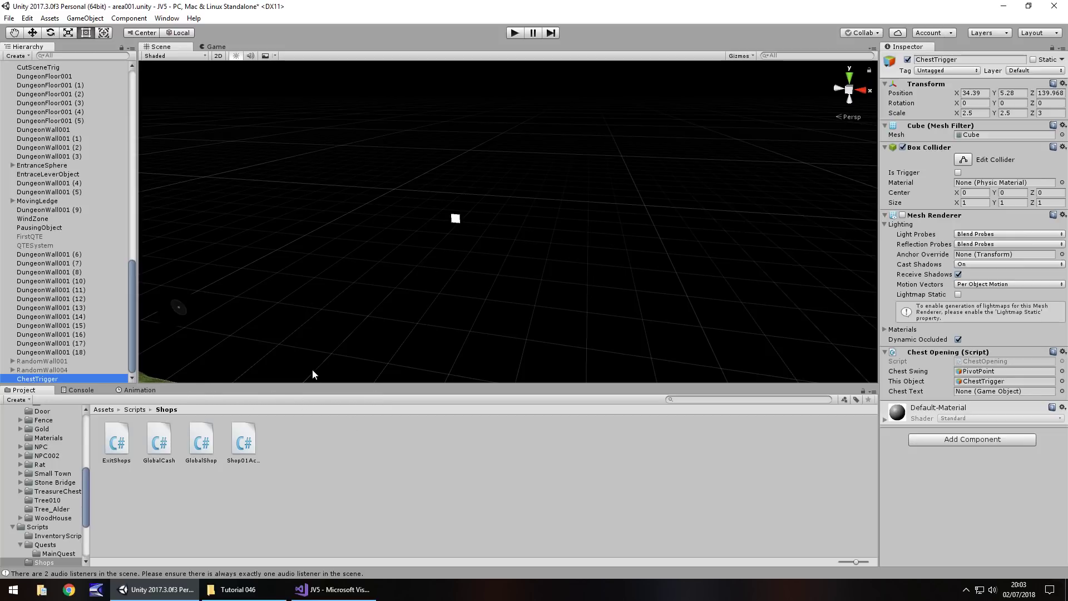
{"action": "left_click_drag", "start_coordinate": [131, 331], "coordinate": [119, 212]}
{"action": "left_click_drag", "start_coordinate": [43, 204], "coordinate": [994, 394]}
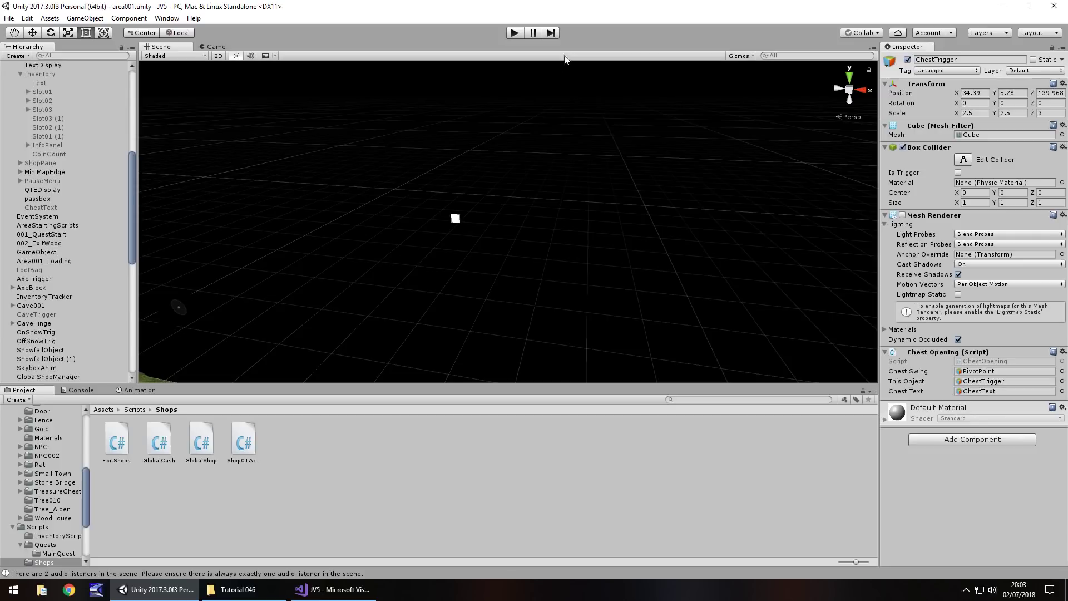
Play-test the scene: check the inventory's coin count, open the treasure chest, look around it and stop the game
{"action": "left_click", "coordinate": [515, 33]}
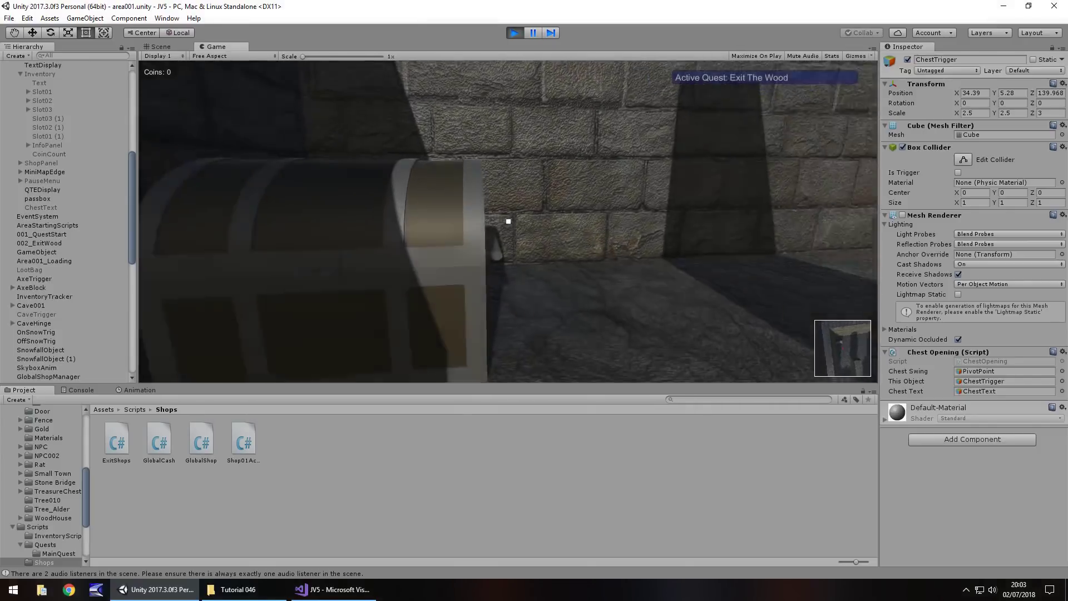
{"action": "key", "text": "i"}
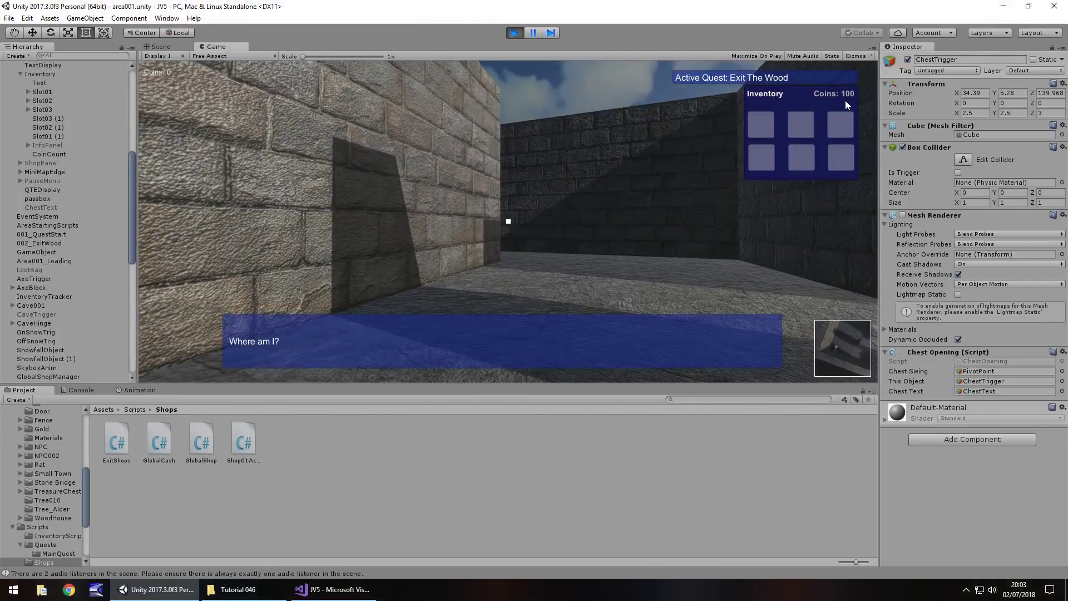
{"action": "key", "text": "i"}
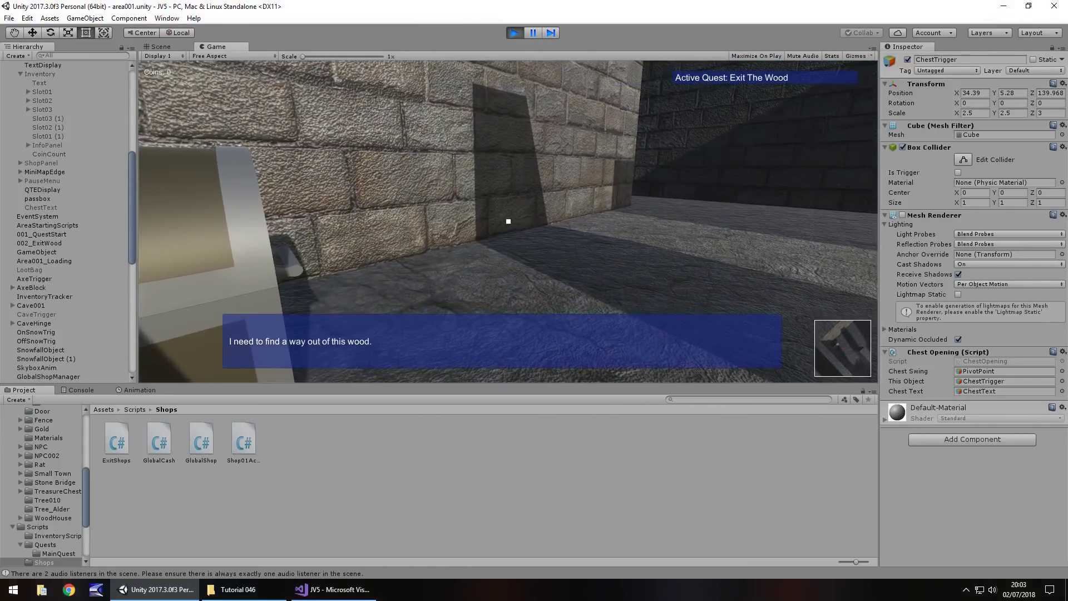
{"action": "key", "text": "w"}
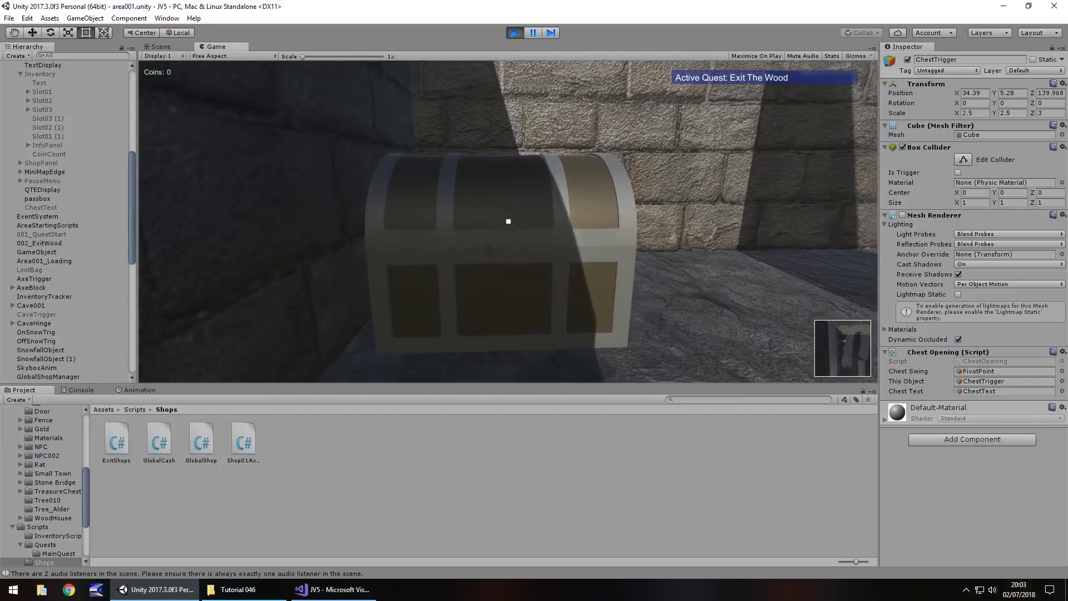
{"action": "key", "text": "e"}
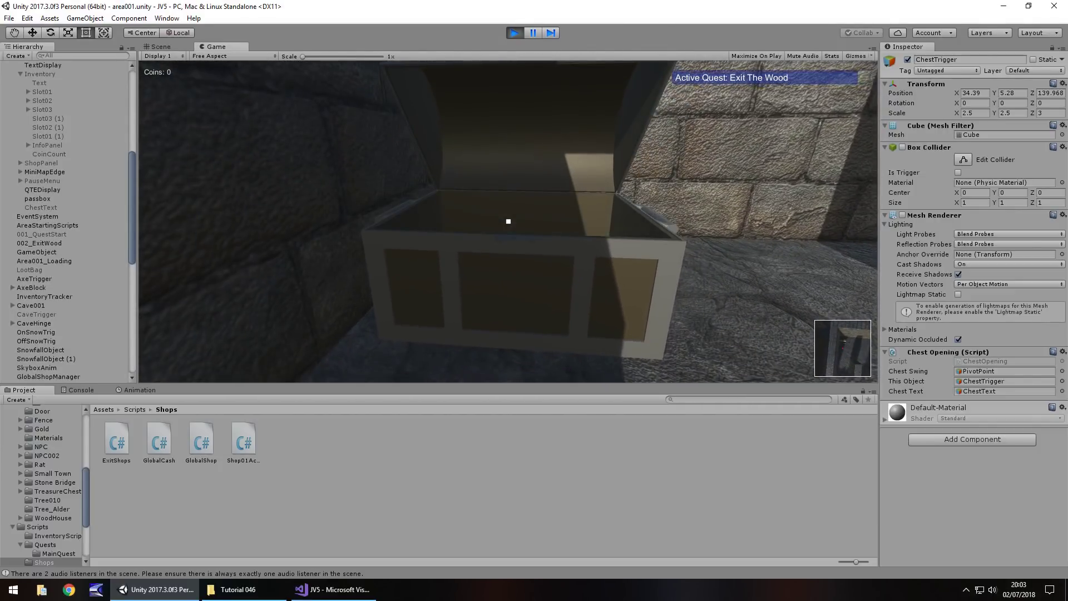
{"action": "key", "text": "s"}
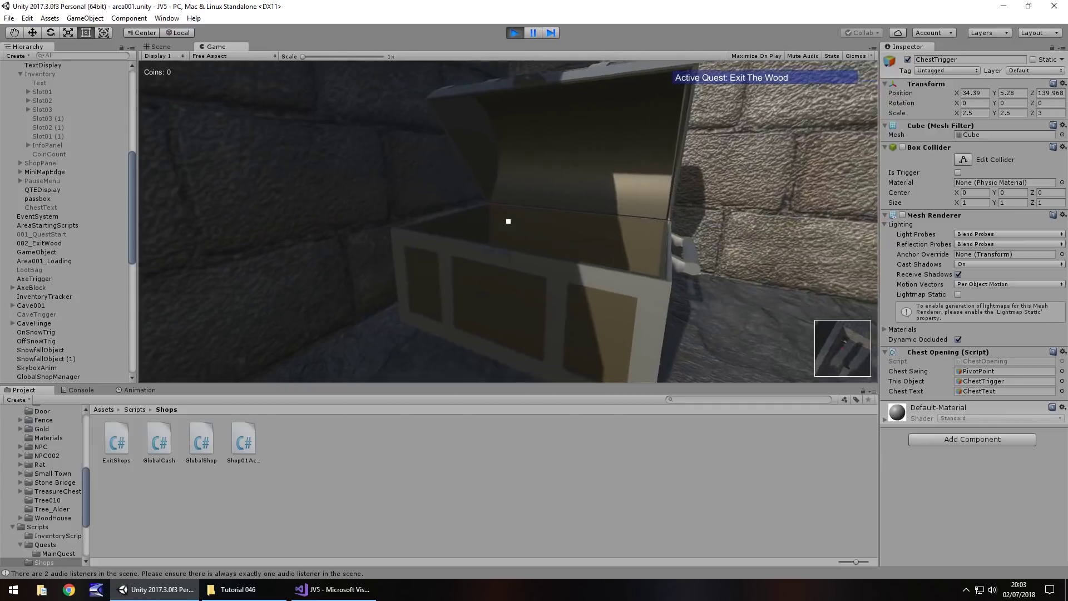
{"action": "key", "text": "w"}
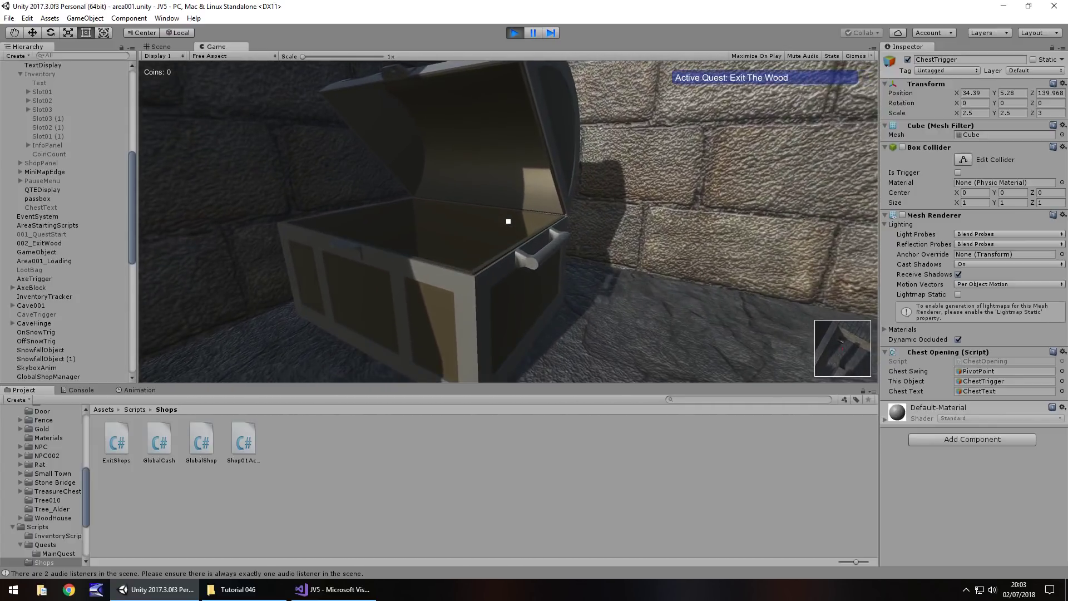
{"action": "key", "text": "ctrl+p"}
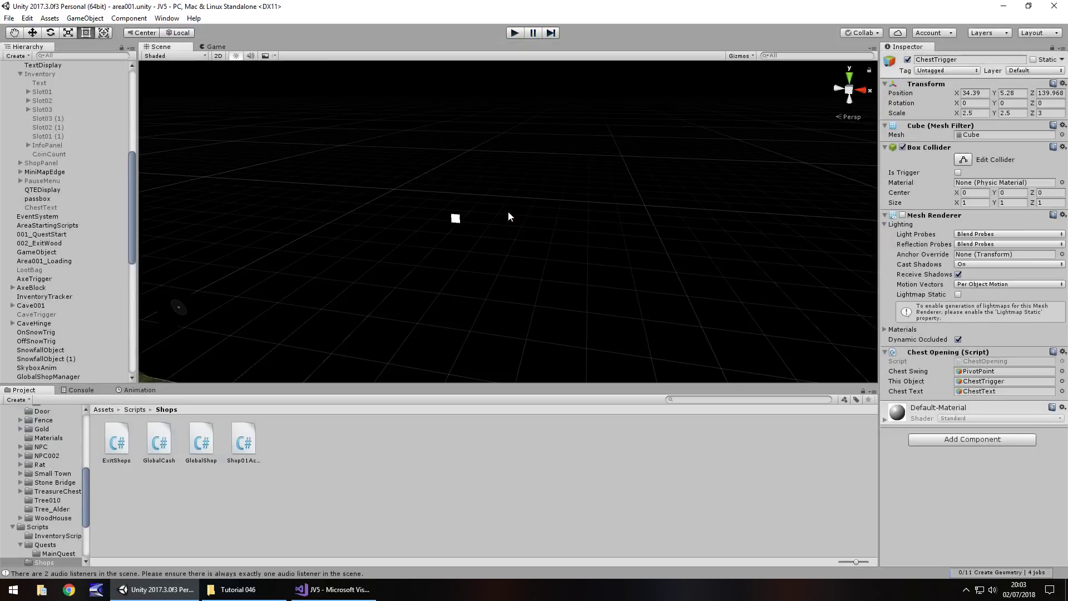
Back in Visual Studio, add StartCoroutine(ChestText()); below the chestSwing animation statement in OnMouseDown and save the script
{"action": "left_click", "coordinate": [332, 589]}
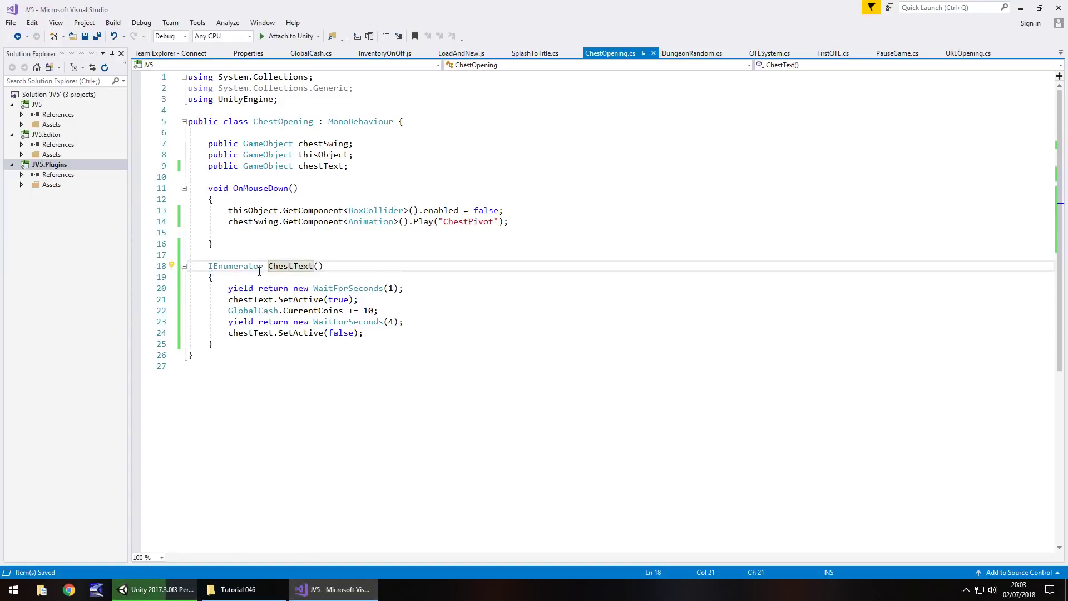
{"action": "left_click", "coordinate": [272, 230]}
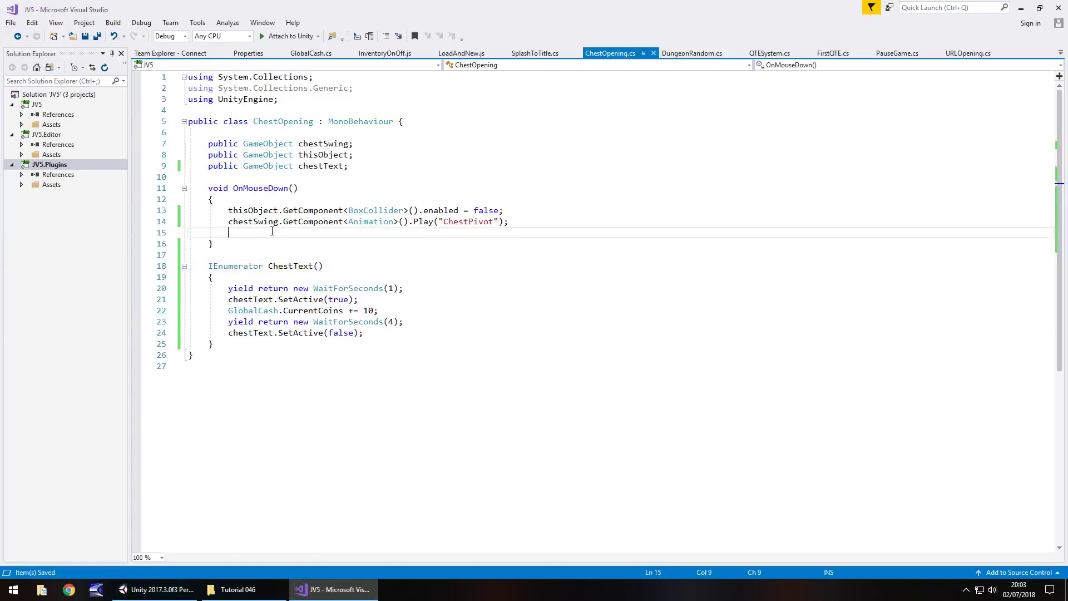
{"action": "type", "text": "S"}
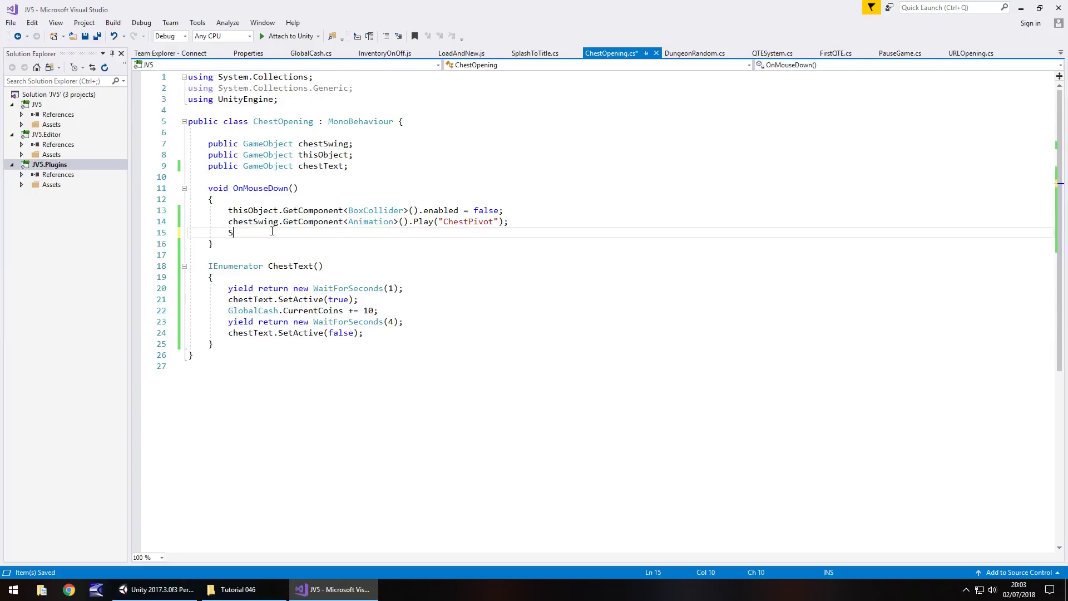
{"action": "type", "text": "tartCoroutine("}
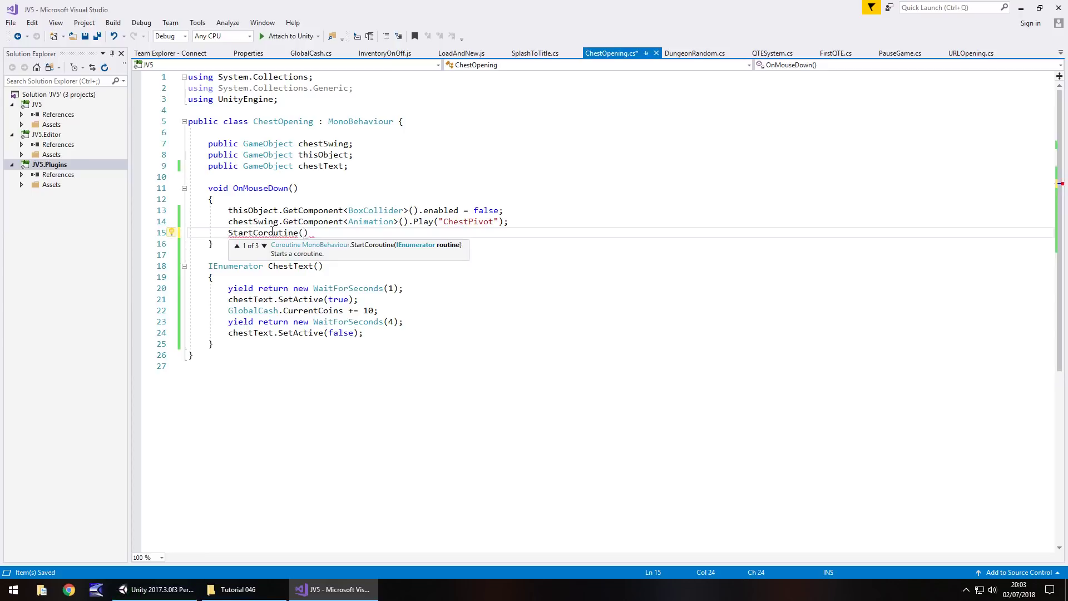
{"action": "type", "text": "ChestTex"}
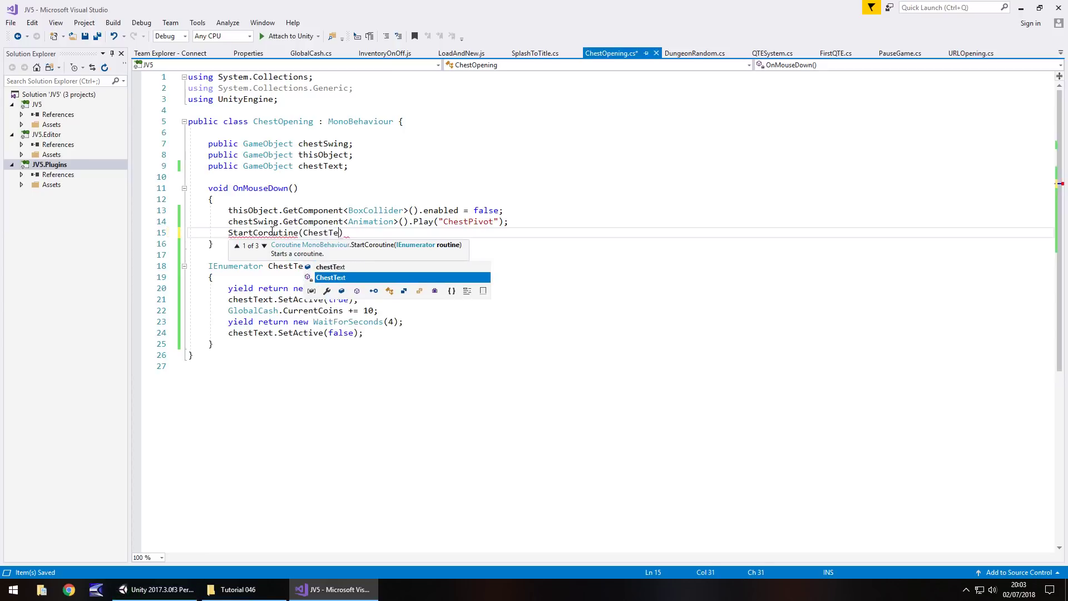
{"action": "type", "text": "t()"}
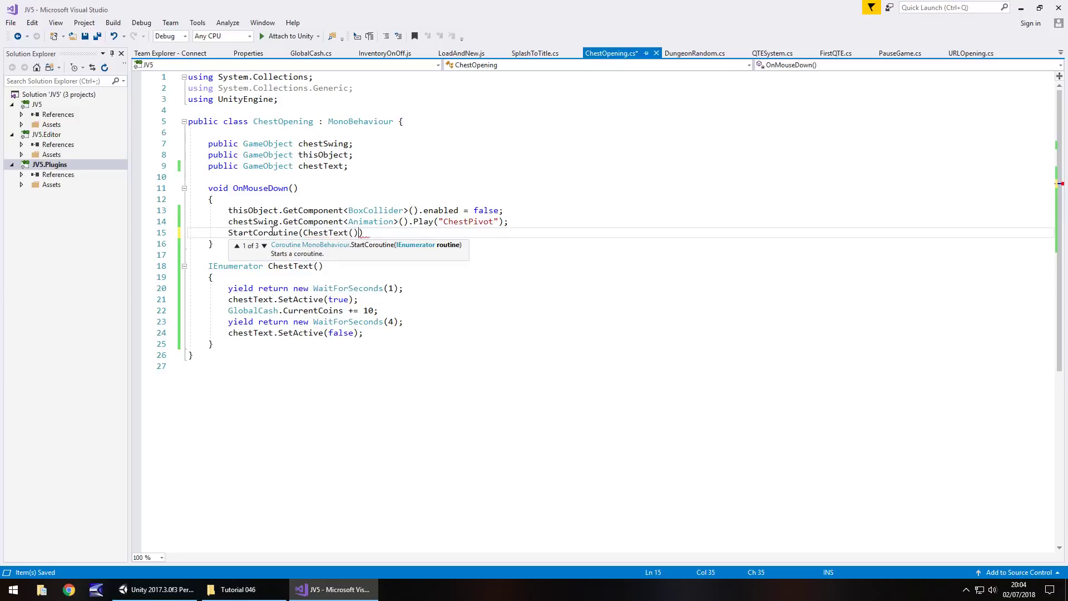
{"action": "type", "text": ");"}
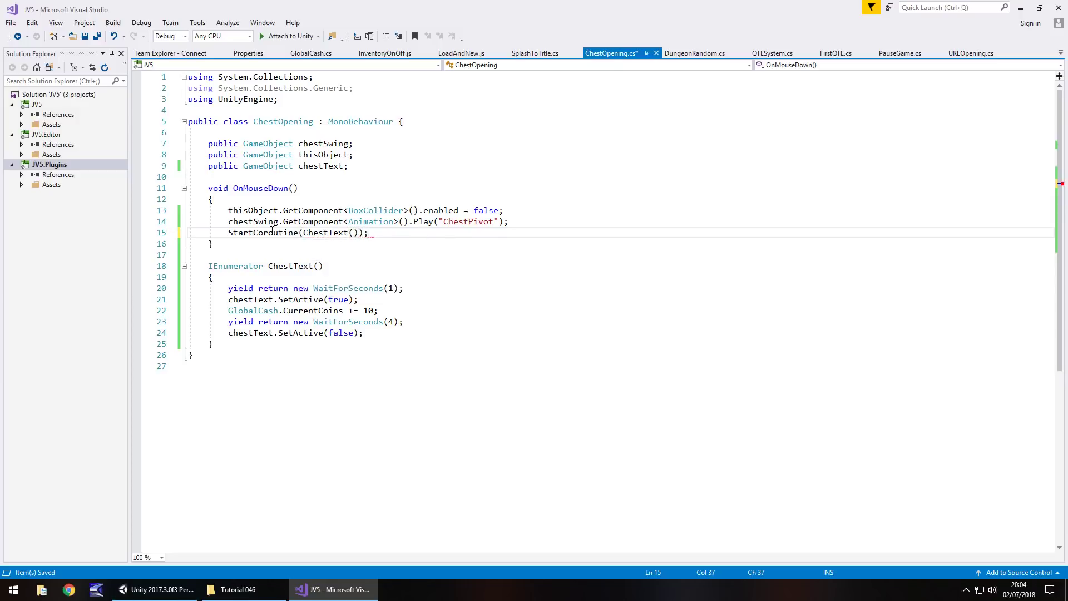
{"action": "key", "text": "ctrl+s"}
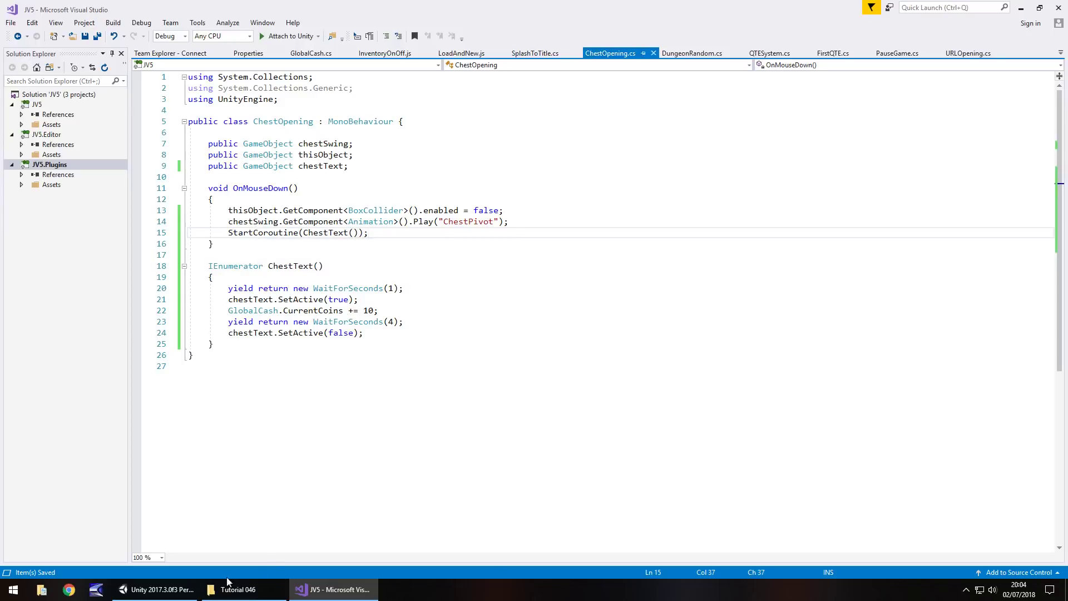
Switch to Unity and run the game again, opening the chest and checking the coin count in the inventory before stopping play
{"action": "left_click", "coordinate": [157, 589]}
{"action": "left_click", "coordinate": [512, 34]}
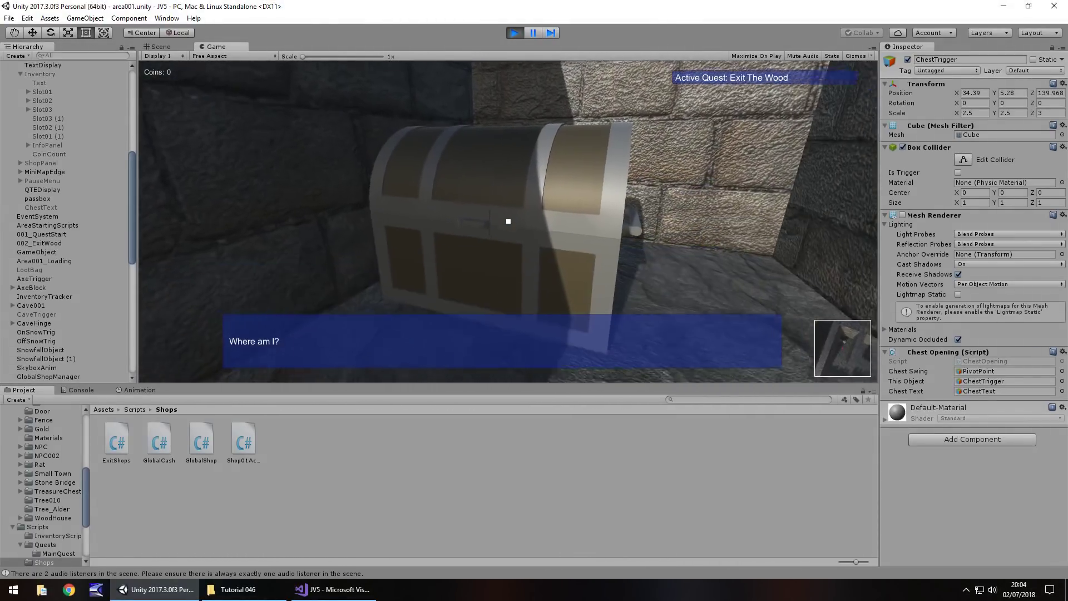
{"action": "key", "text": "e"}
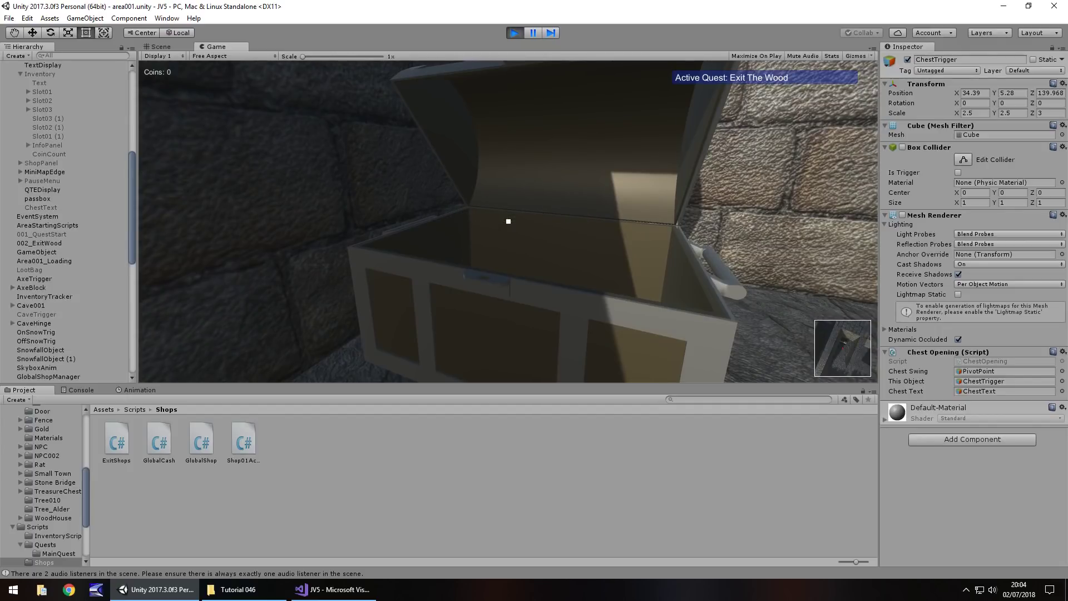
{"action": "key", "text": "i"}
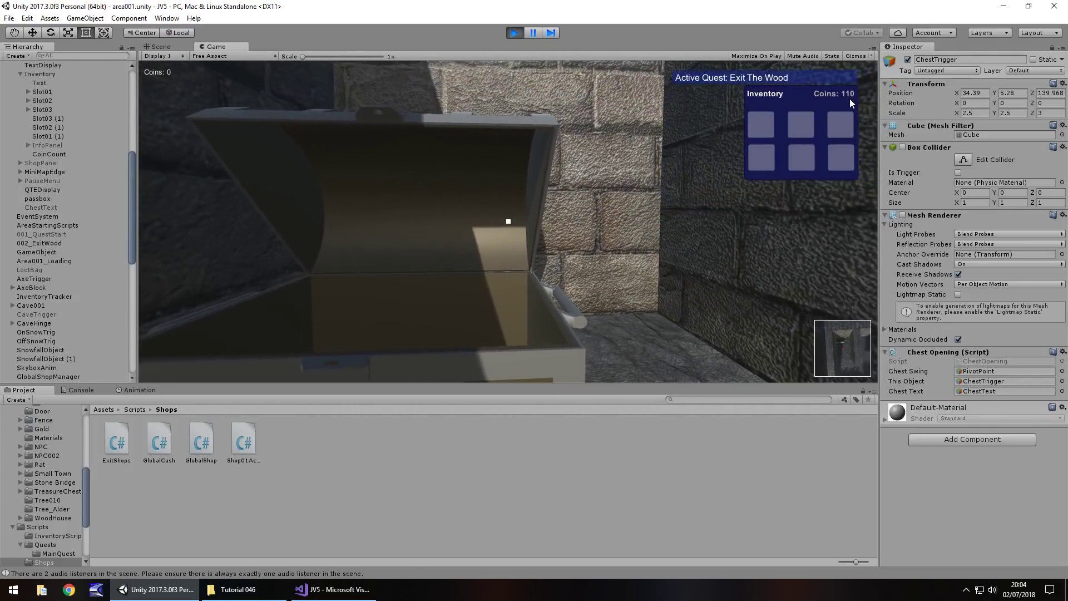
{"action": "key", "text": "i"}
{"action": "key", "text": "ctrl+p"}
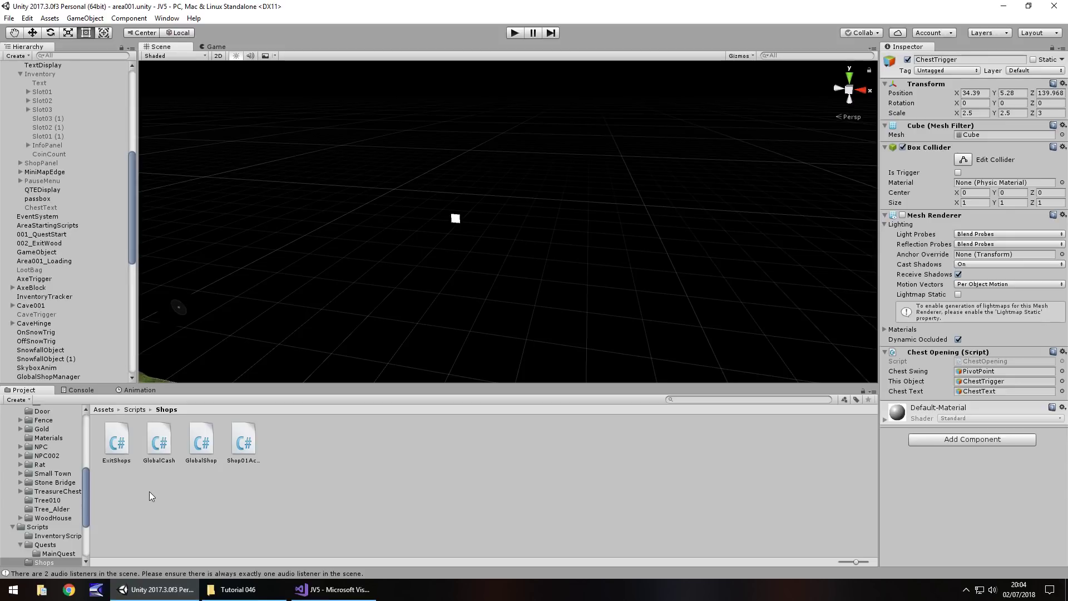
Show the project's root Assets folder and glance back at the ChestOpening script in Visual Studio before returning to Unity
{"action": "scroll", "coordinate": [85, 509], "scroll_direction": "up", "scroll_amount": 10}
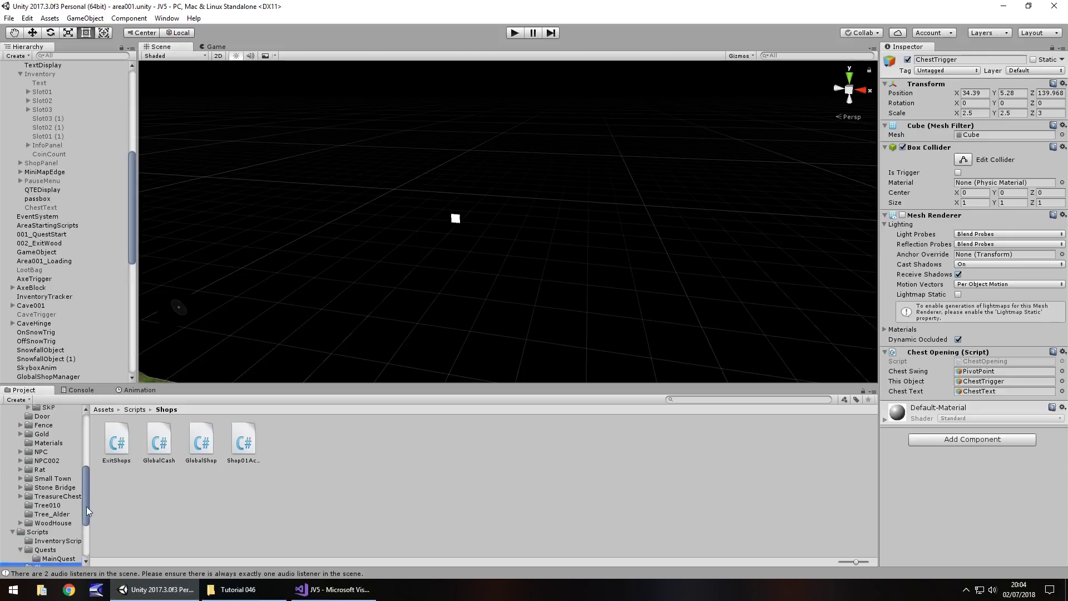
{"action": "left_click", "coordinate": [55, 426]}
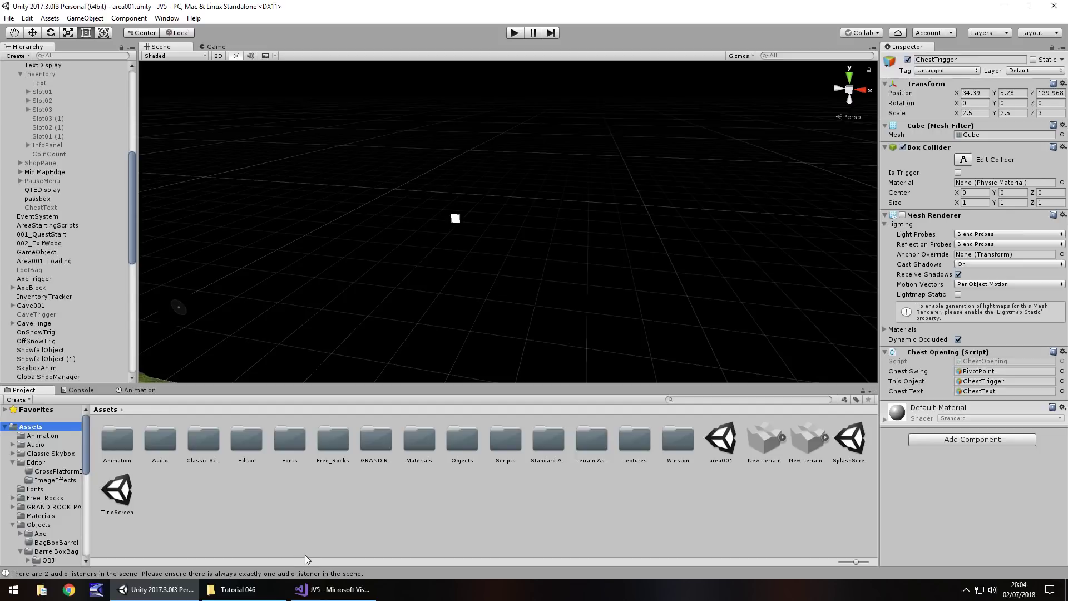
{"action": "left_click", "coordinate": [328, 590]}
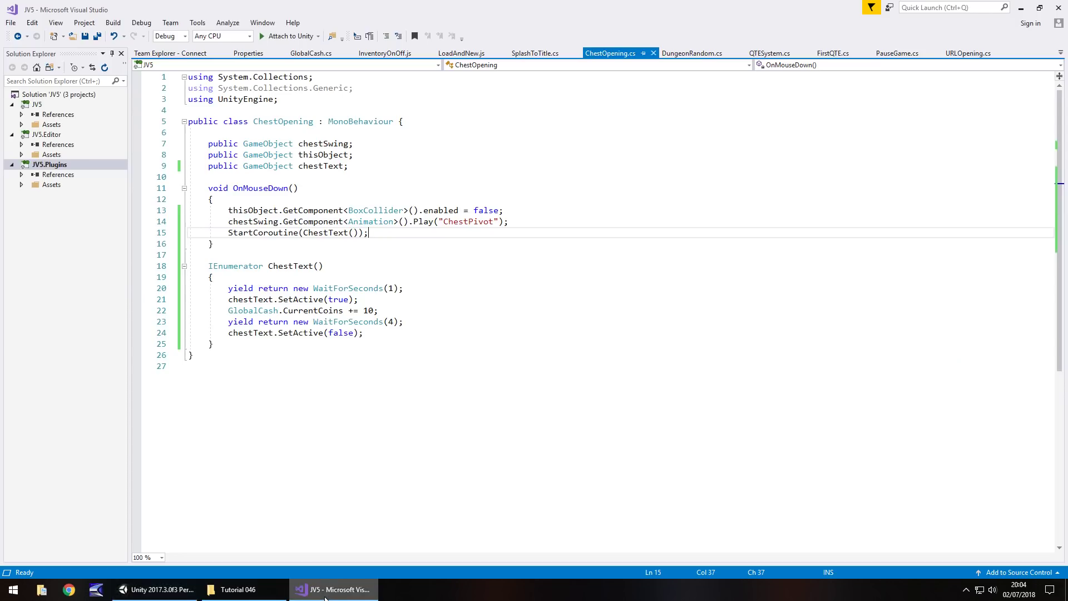
{"action": "left_click", "coordinate": [238, 589]}
{"action": "left_click", "coordinate": [171, 593]}
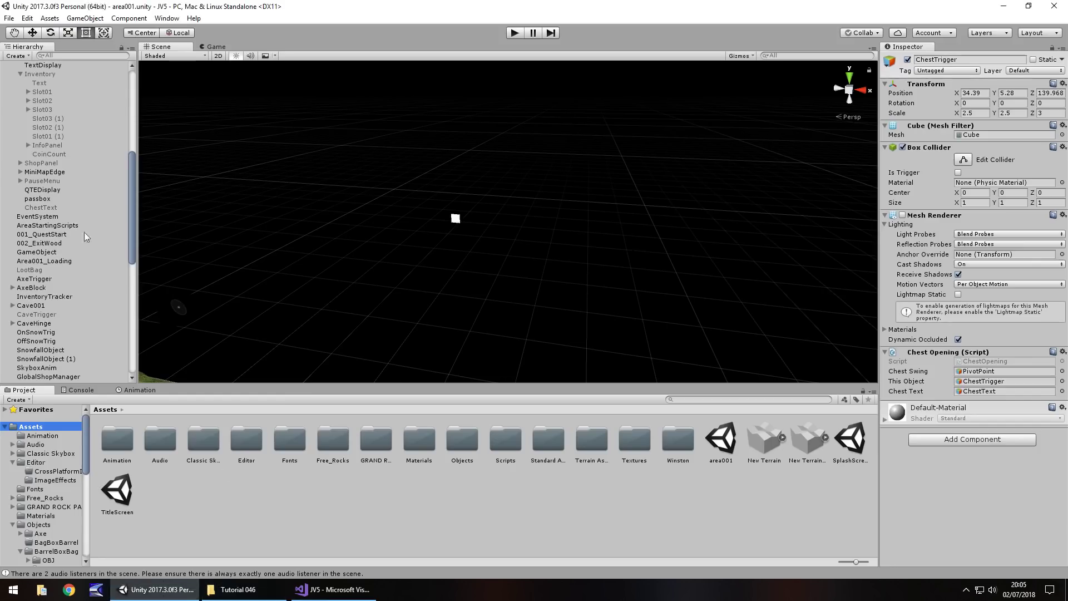
Create a new scene and add a Raw Image UI element to it
{"action": "left_click", "coordinate": [26, 18]}
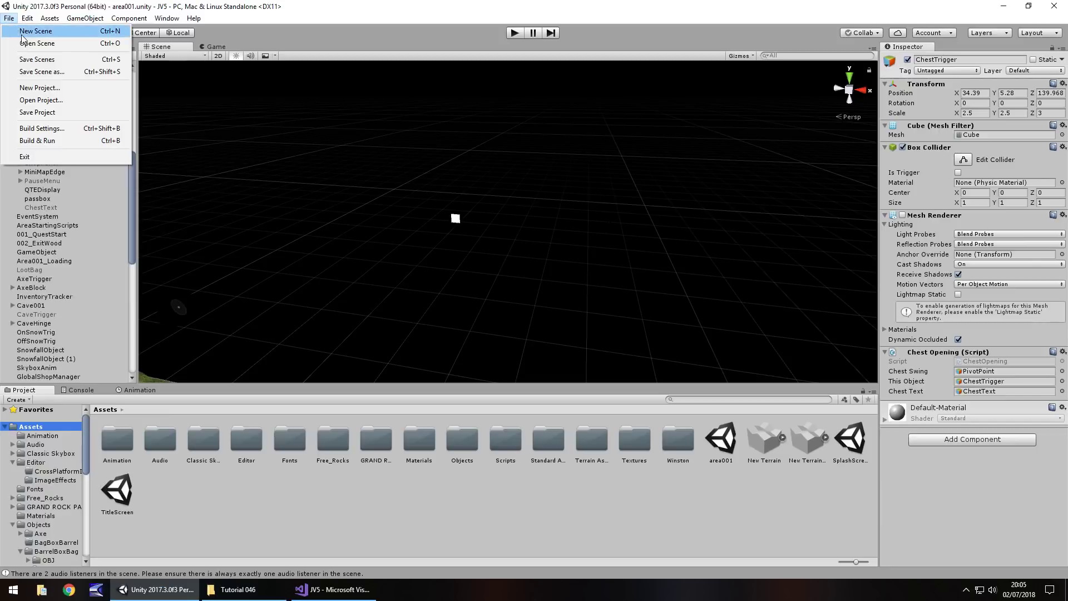
{"action": "left_click", "coordinate": [22, 31]}
{"action": "left_click", "coordinate": [84, 19]}
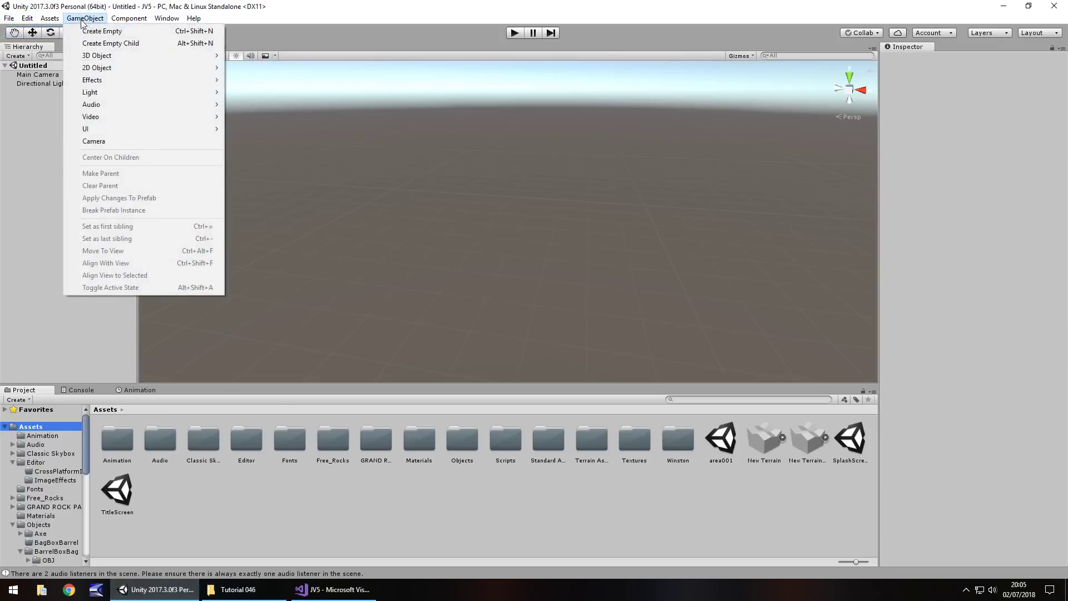
{"action": "mouse_move", "coordinate": [176, 127]}
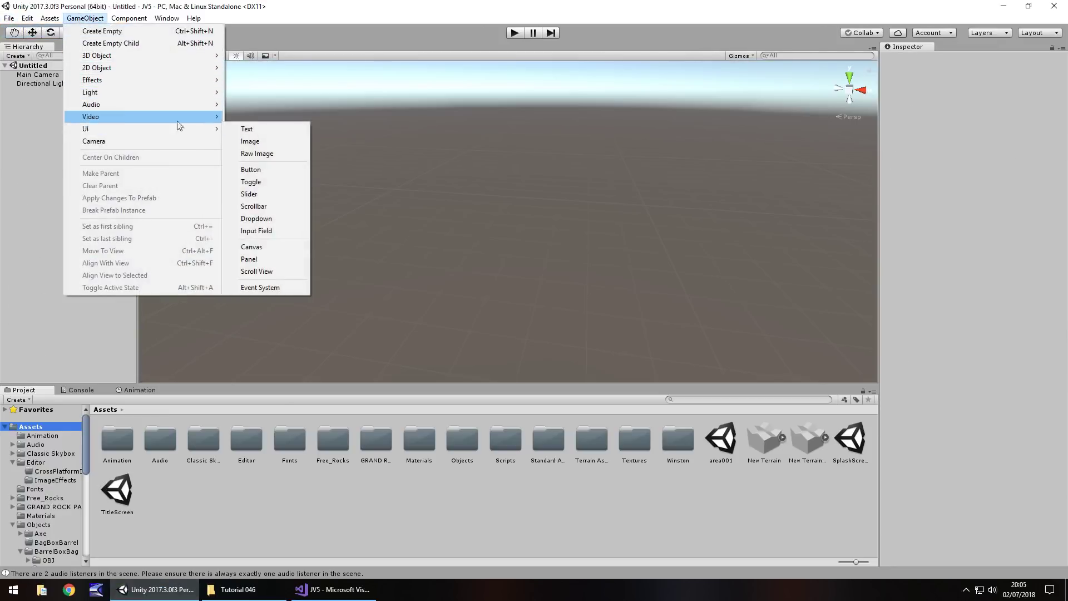
{"action": "left_click", "coordinate": [263, 153]}
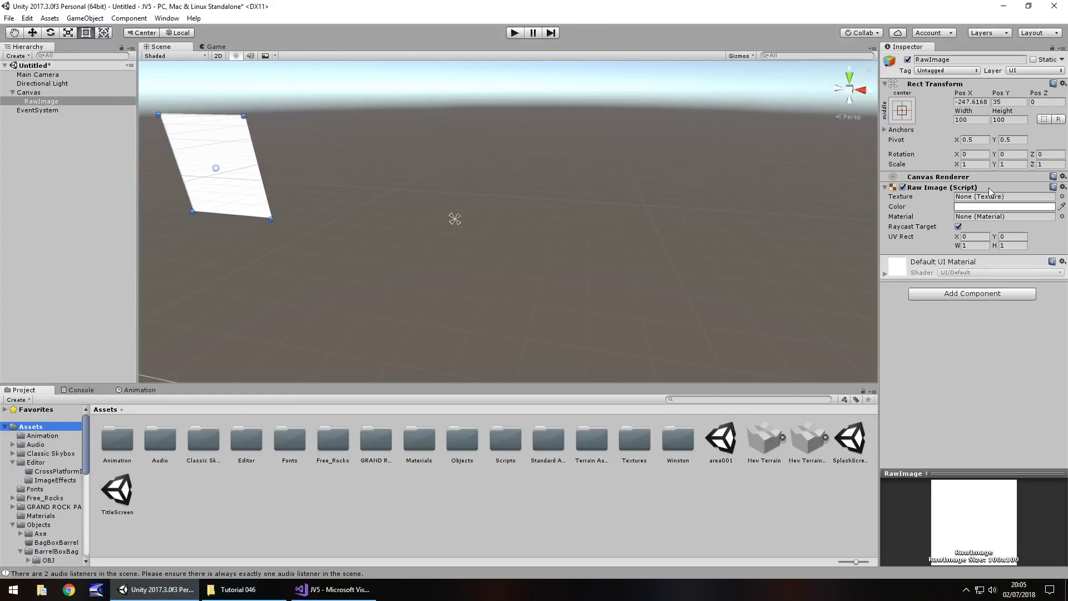
Set the Raw Image's color to black (000000)
{"action": "left_click", "coordinate": [995, 206]}
{"action": "left_click_drag", "start_coordinate": [145, 105], "coordinate": [185, 167]}
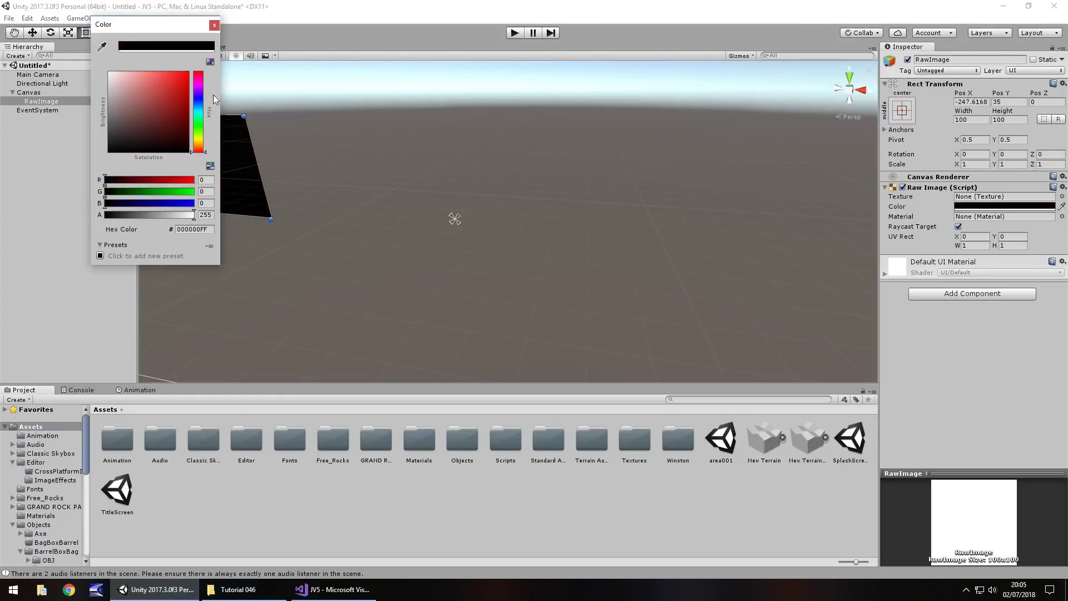
{"action": "left_click", "coordinate": [214, 25]}
Stretch the Raw Image's anchors in both directions and set its left, top, right and bottom offsets to 0 to fill the canvas
{"action": "left_click", "coordinate": [901, 110]}
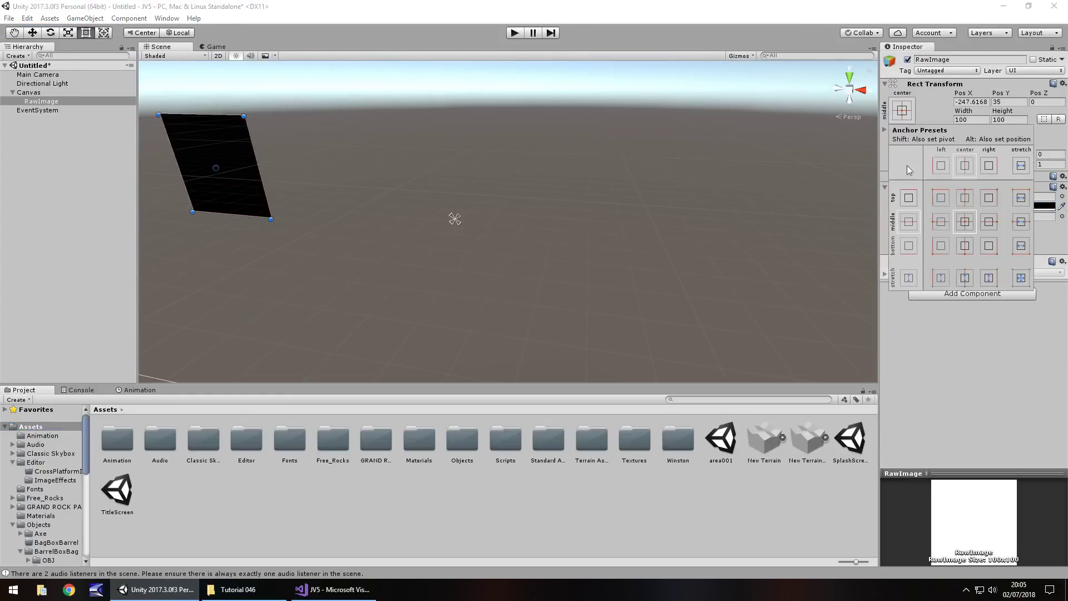
{"action": "left_click", "coordinate": [1021, 278]}
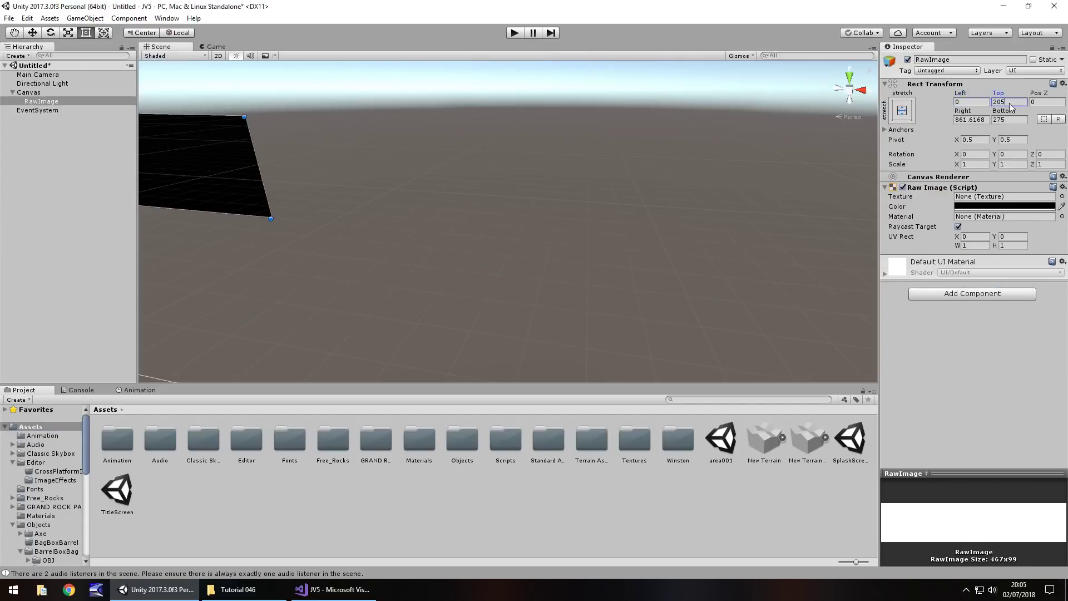
{"action": "type", "text": "0"}
{"action": "key", "text": "Tab"}
{"action": "type", "text": "0"}
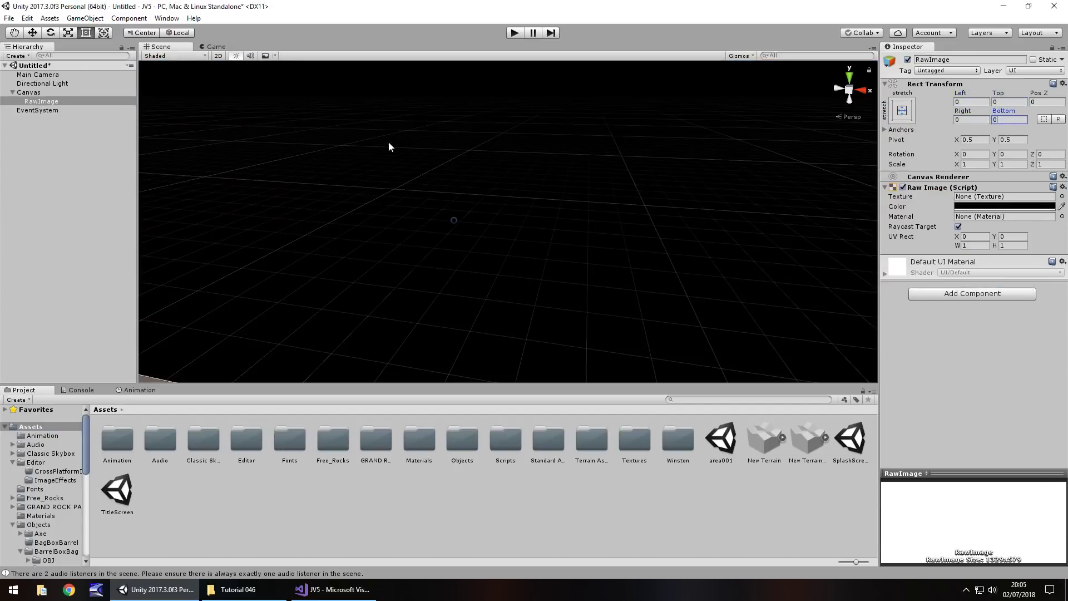
{"action": "double_click", "coordinate": [39, 101]}
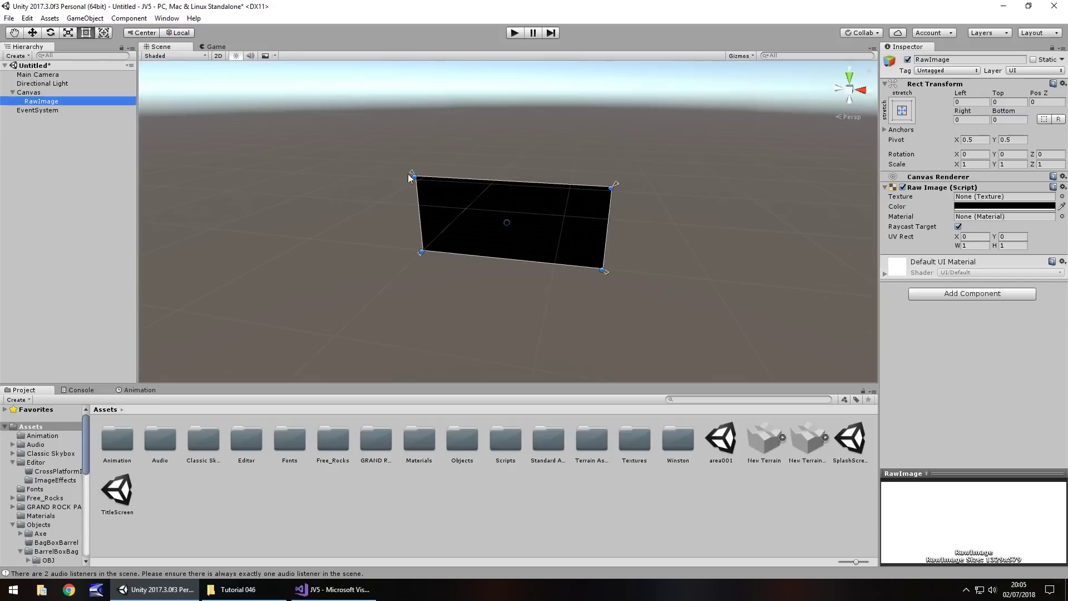
{"action": "scroll", "coordinate": [514, 258], "scroll_direction": "up", "scroll_amount": 2}
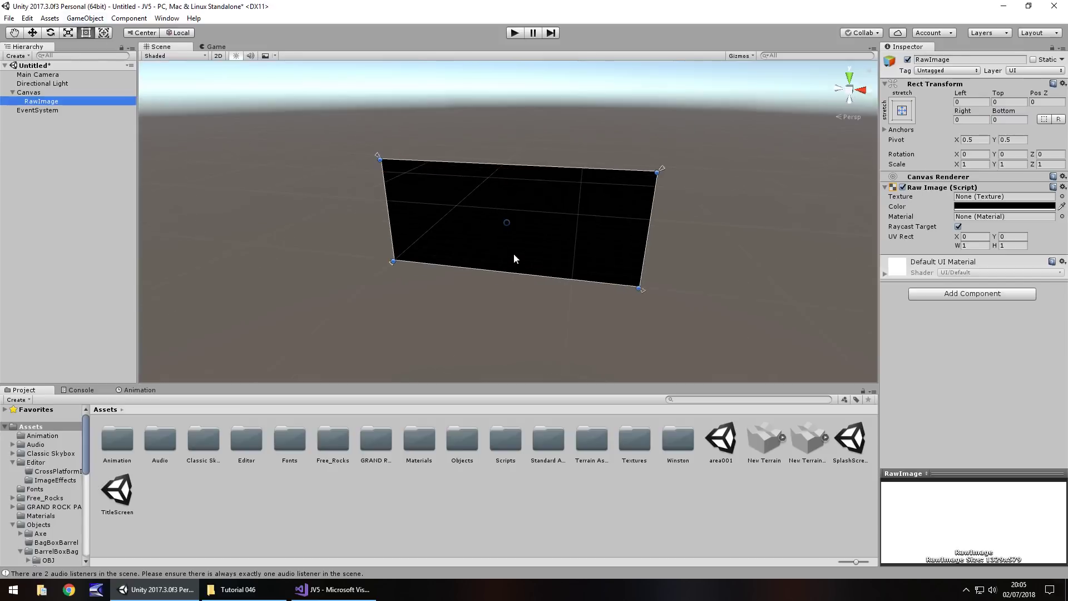
{"action": "scroll", "coordinate": [514, 258], "scroll_direction": "up", "scroll_amount": 2}
{"action": "right_click_drag", "start_coordinate": [407, 291], "coordinate": [438, 308]}
{"action": "right_click_drag", "start_coordinate": [569, 275], "coordinate": [548, 284]}
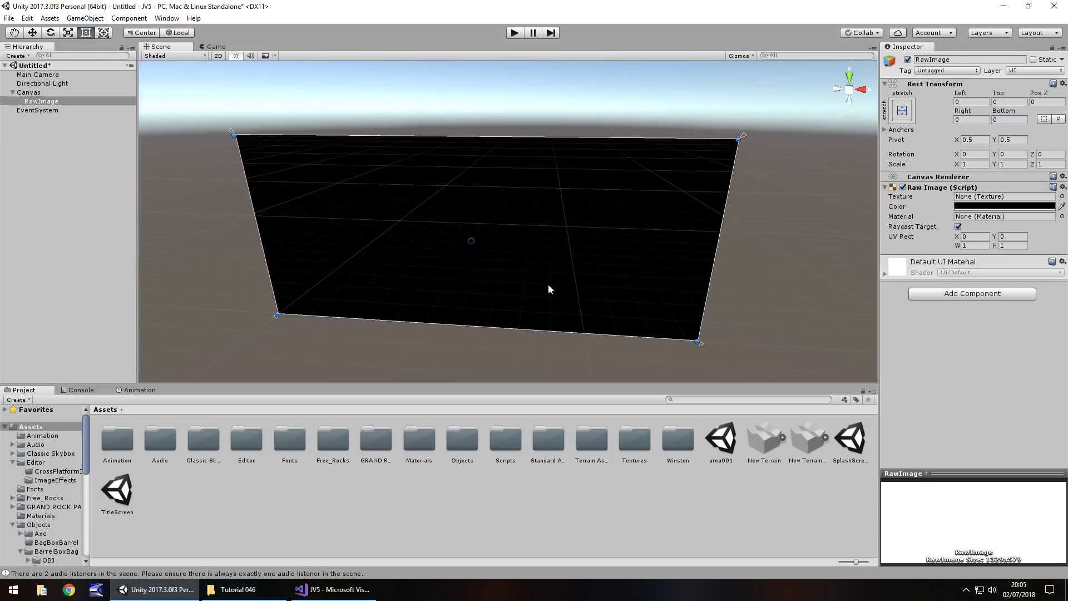
{"action": "right_click_drag", "start_coordinate": [482, 119], "coordinate": [497, 109]}
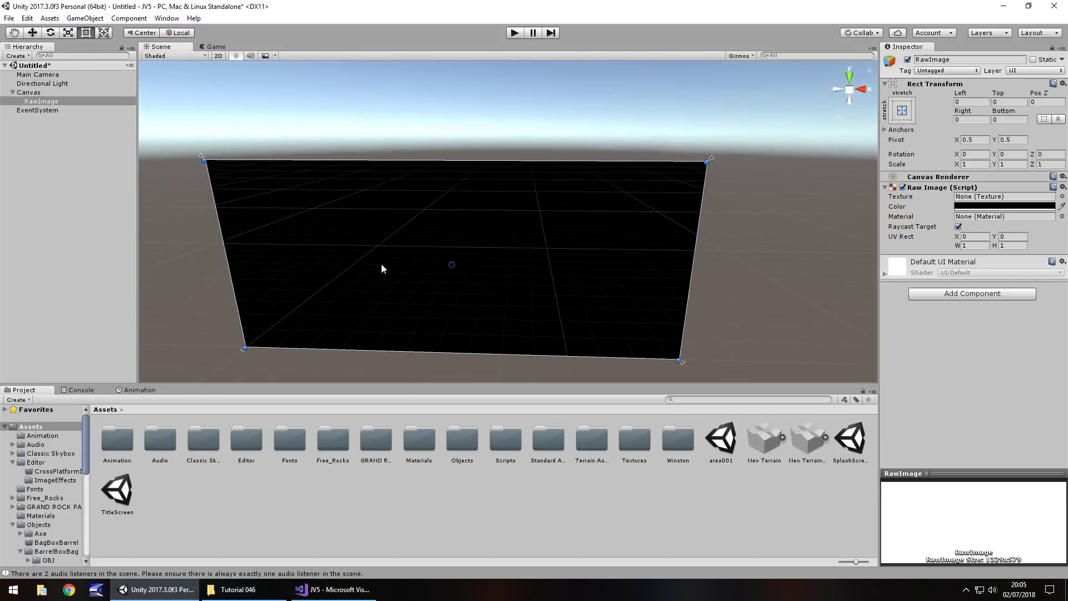
Add a UI Text to the canvas with font size 34 and white (FFFFFF) color
{"action": "left_click", "coordinate": [90, 19]}
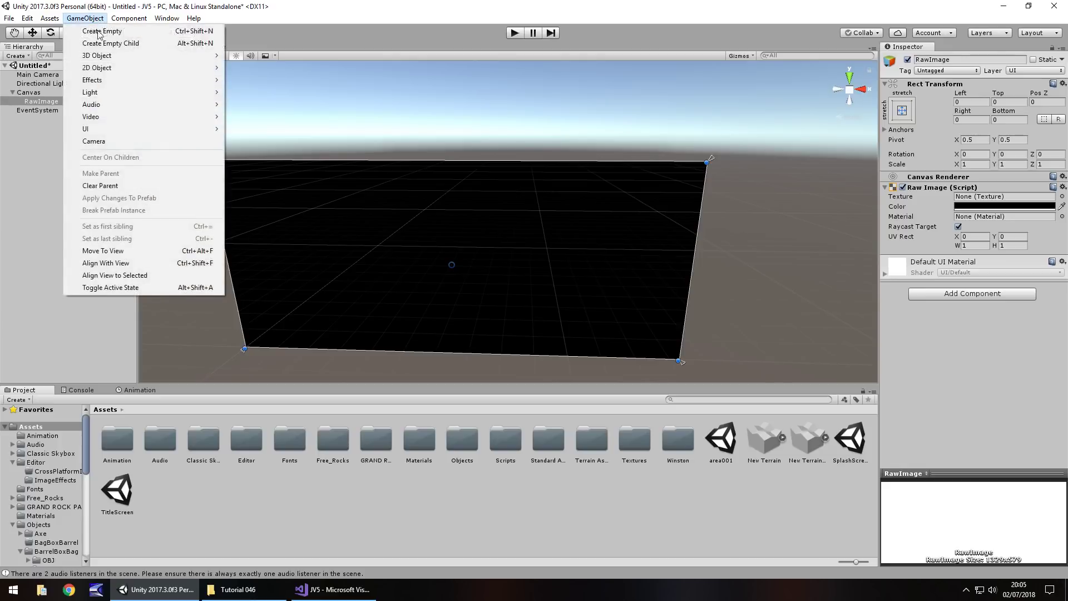
{"action": "mouse_move", "coordinate": [96, 133]}
{"action": "left_click", "coordinate": [248, 129]}
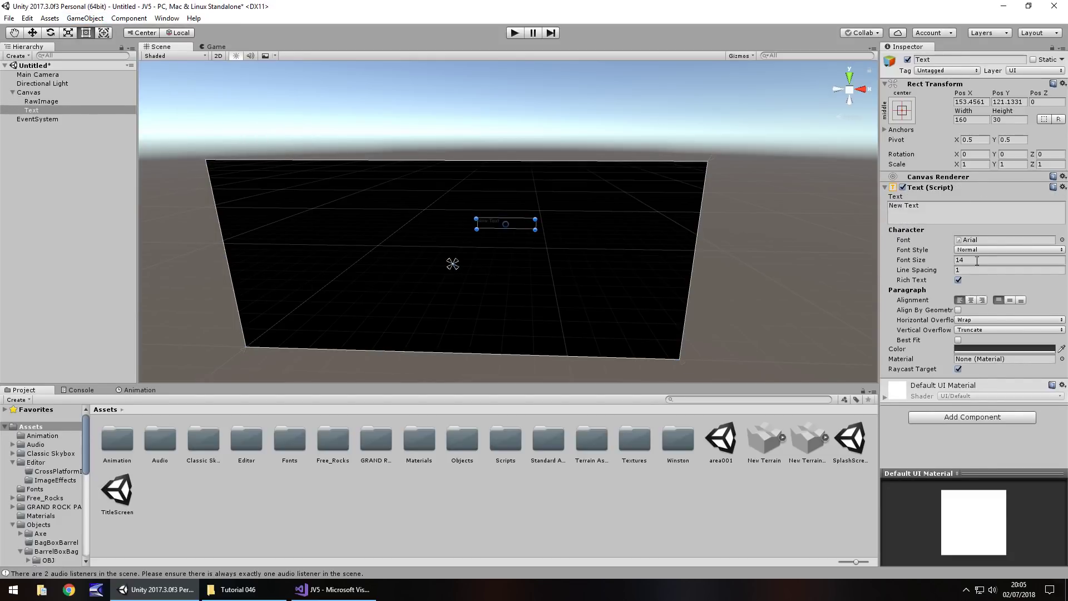
{"action": "left_click", "coordinate": [976, 259]}
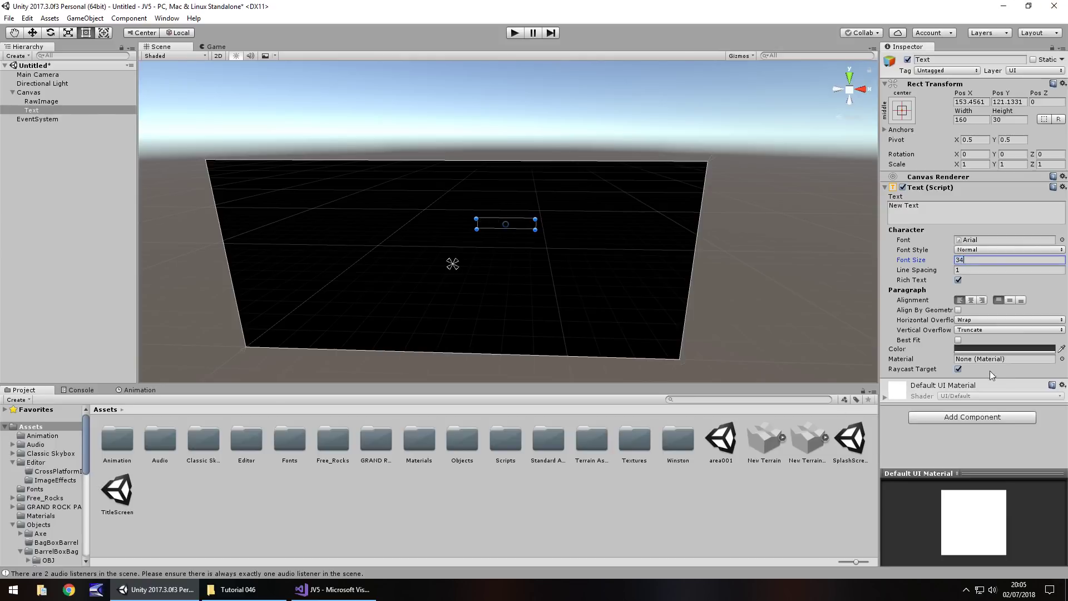
{"action": "left_click", "coordinate": [985, 349]}
{"action": "left_click_drag", "start_coordinate": [135, 85], "coordinate": [109, 72]}
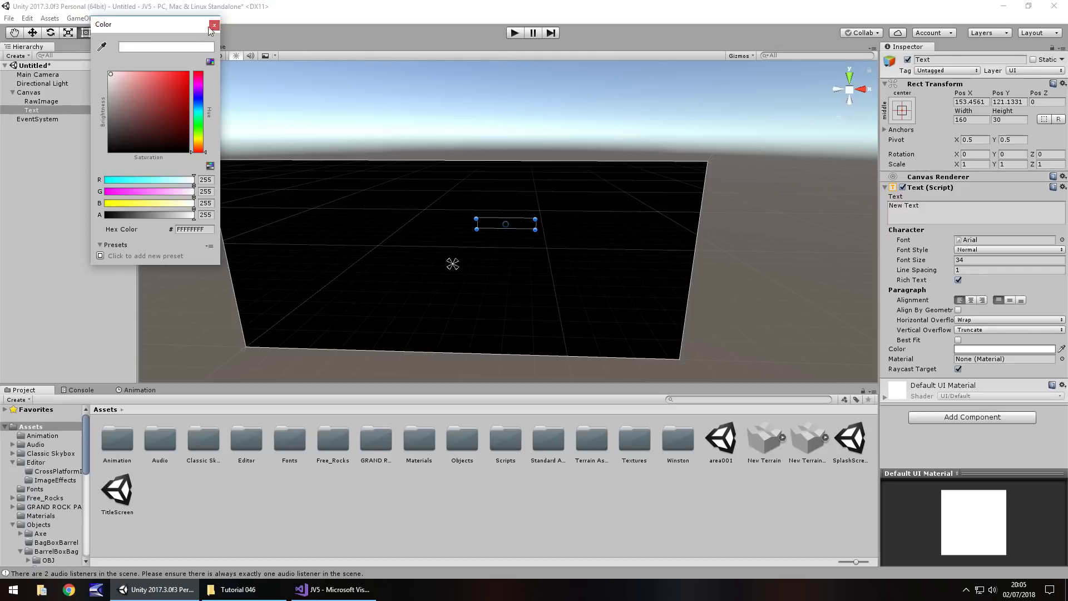
{"action": "left_click", "coordinate": [213, 25]}
Set the text's font style to Bold And Italic and enlarge its box to about 394 by 89
{"action": "left_click", "coordinate": [998, 250]}
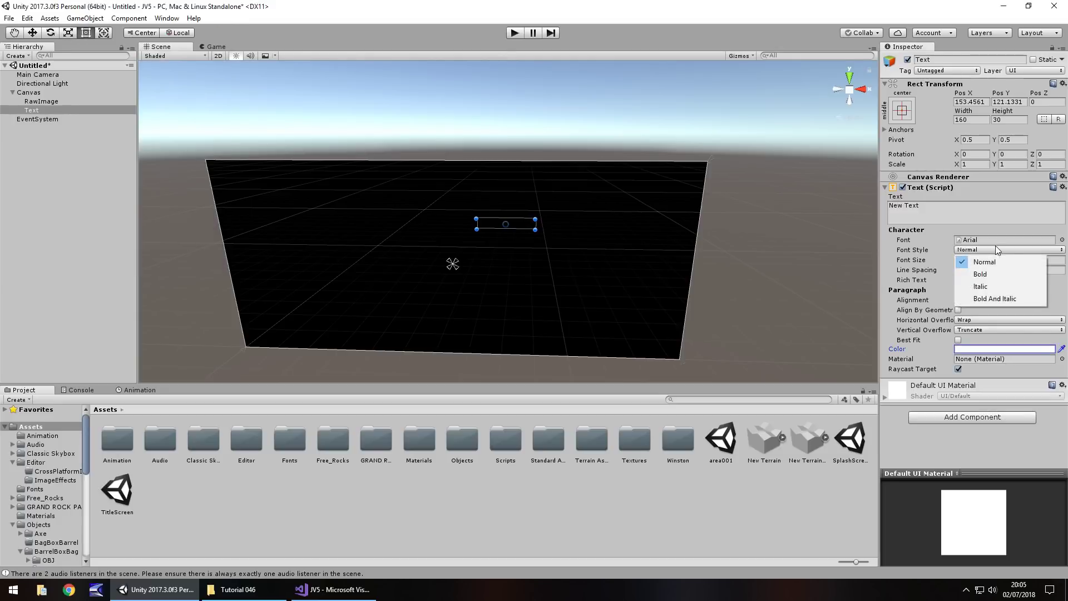
{"action": "left_click", "coordinate": [995, 299]}
{"action": "left_click_drag", "start_coordinate": [476, 229], "coordinate": [394, 250]}
Change the text to "Executive Producer", center it horizontally and fit its box, about 43.5 high, at about X 0, Y 21.75
{"action": "left_click", "coordinate": [939, 215]}
{"action": "key", "text": "ctrl+a"}
{"action": "type", "text": "E"}
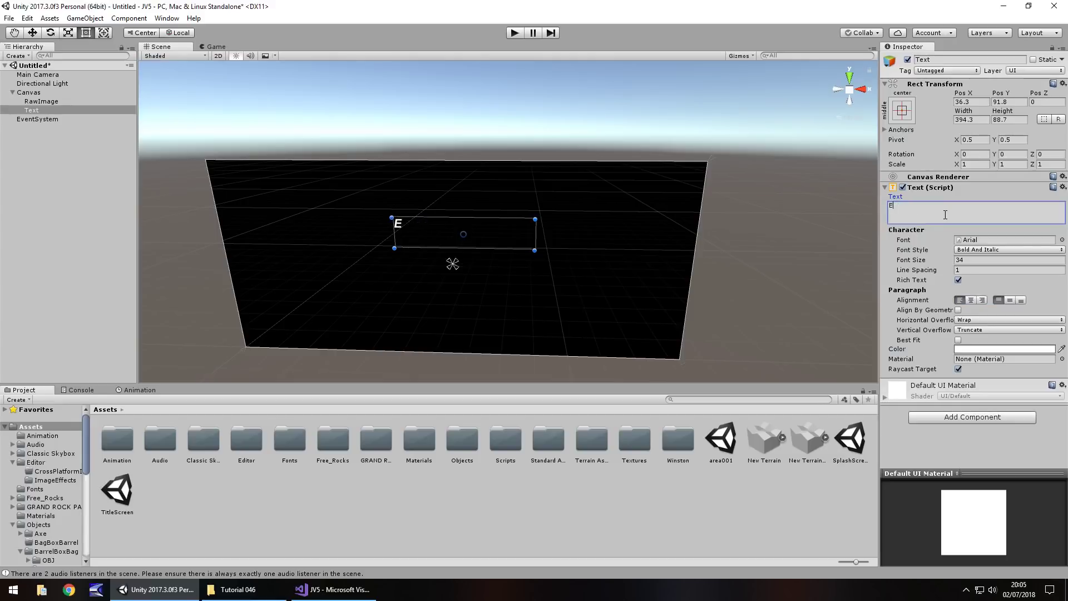
{"action": "type", "text": "xecutive Prod"}
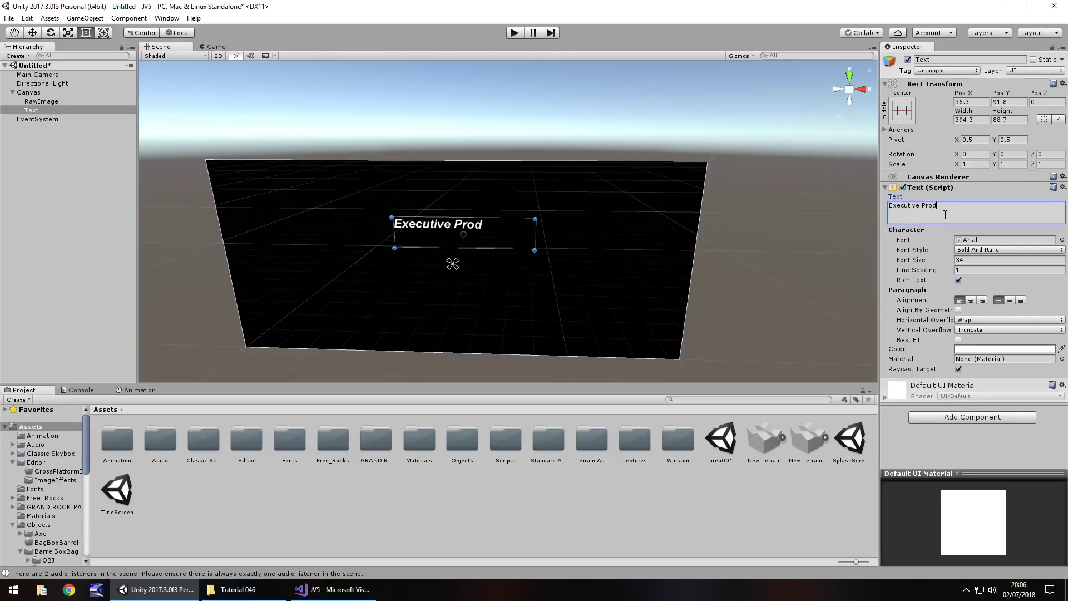
{"action": "type", "text": "ucer"}
{"action": "left_click", "coordinate": [970, 300]}
{"action": "left_click_drag", "start_coordinate": [517, 229], "coordinate": [479, 261]}
Duplicate the "Executive Producer" text and place the copy directly below it at about X -7, Y -21.75
{"action": "left_click", "coordinate": [42, 110]}
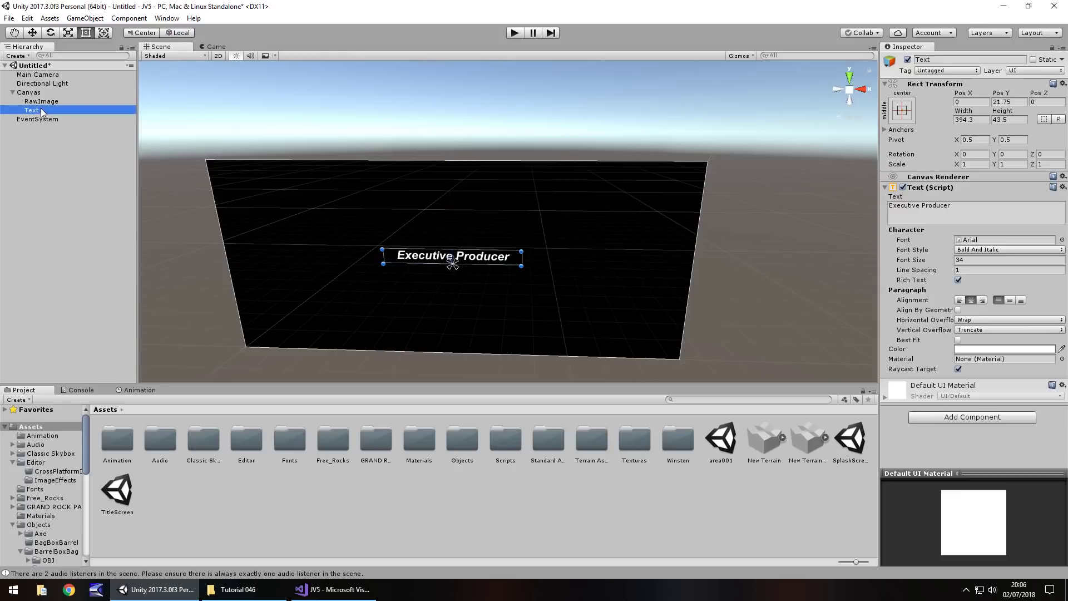
{"action": "key", "text": "ctrl+d"}
{"action": "left_click_drag", "start_coordinate": [488, 259], "coordinate": [485, 278]}
Give the duplicated text the Normal font style and size 32, and replace its wording with the producer's name
{"action": "left_click", "coordinate": [962, 250]}
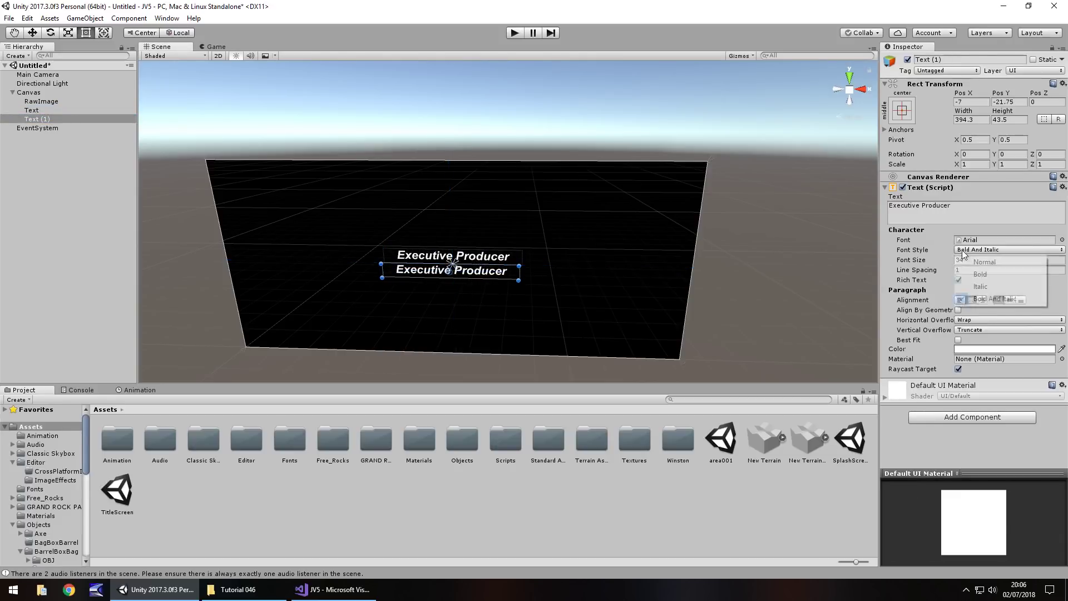
{"action": "left_click", "coordinate": [985, 262]}
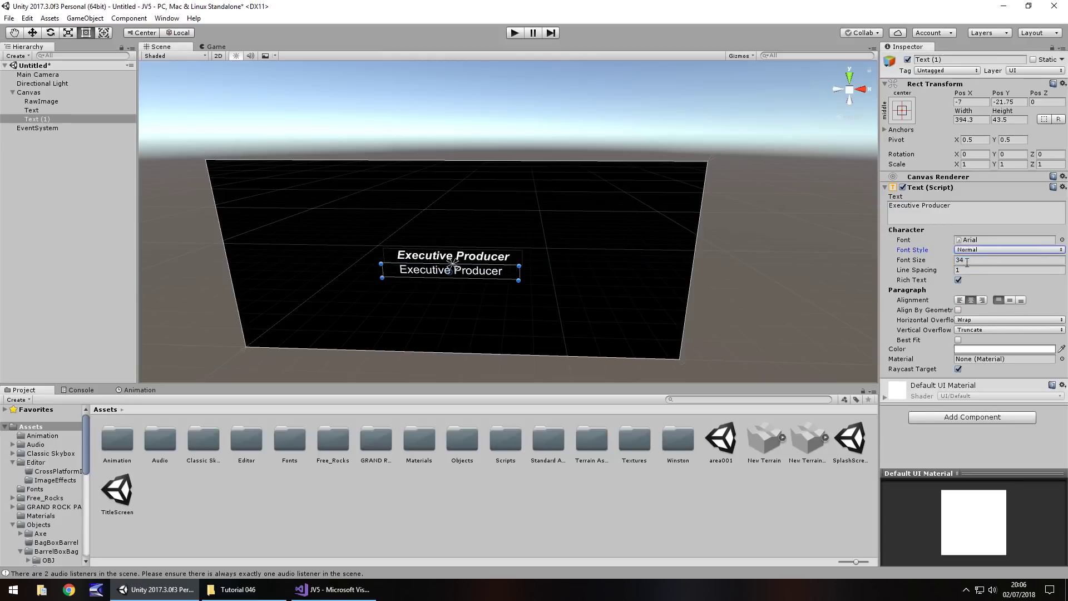
{"action": "left_click", "coordinate": [981, 260]}
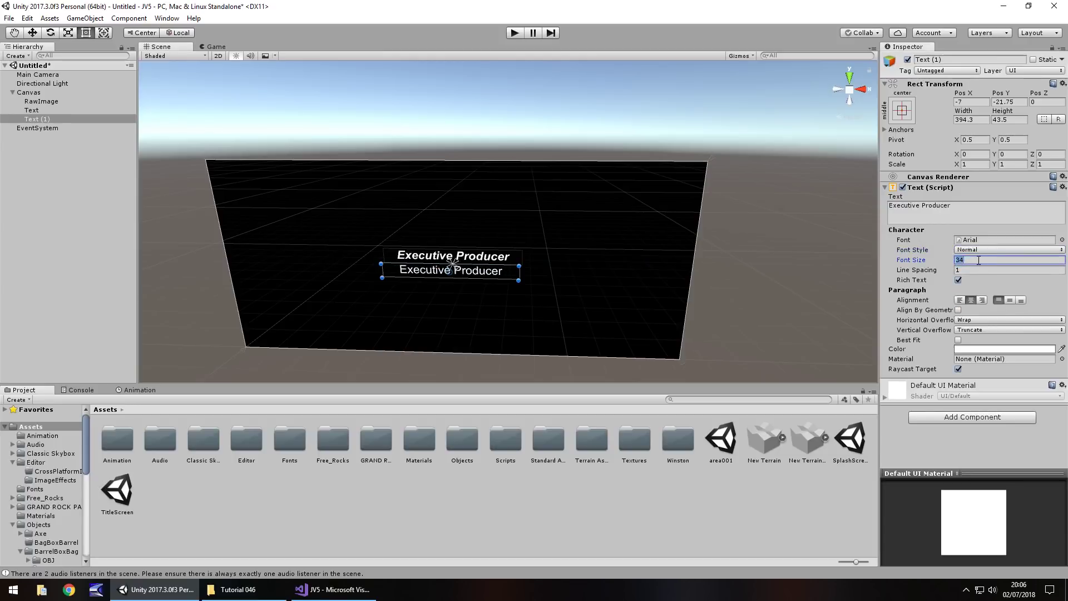
{"action": "type", "text": "32"}
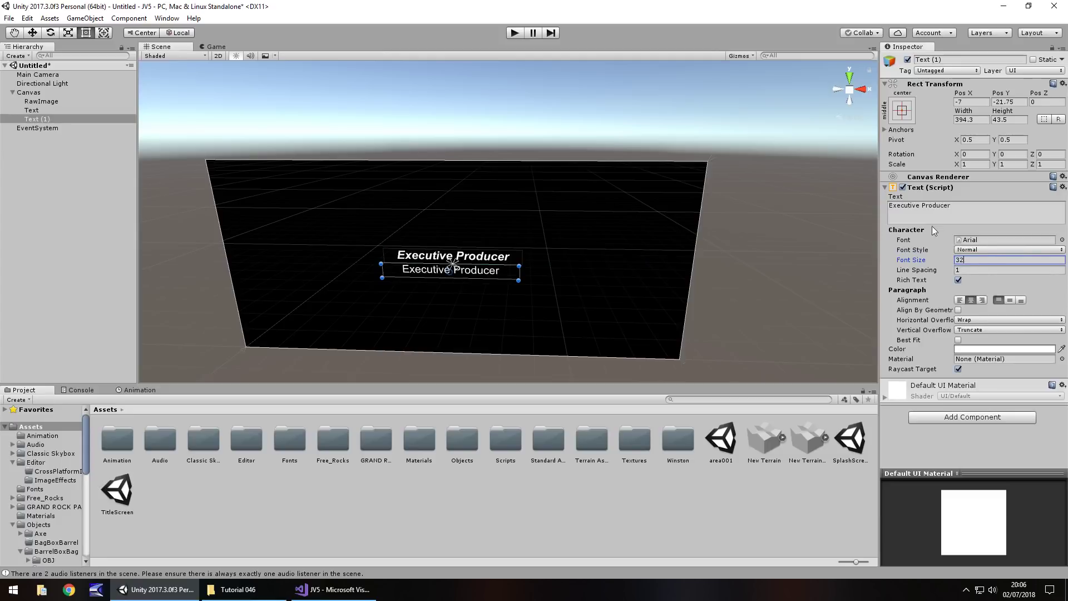
{"action": "left_click", "coordinate": [949, 216]}
{"action": "type", "text": "Jimmy Vegas"}
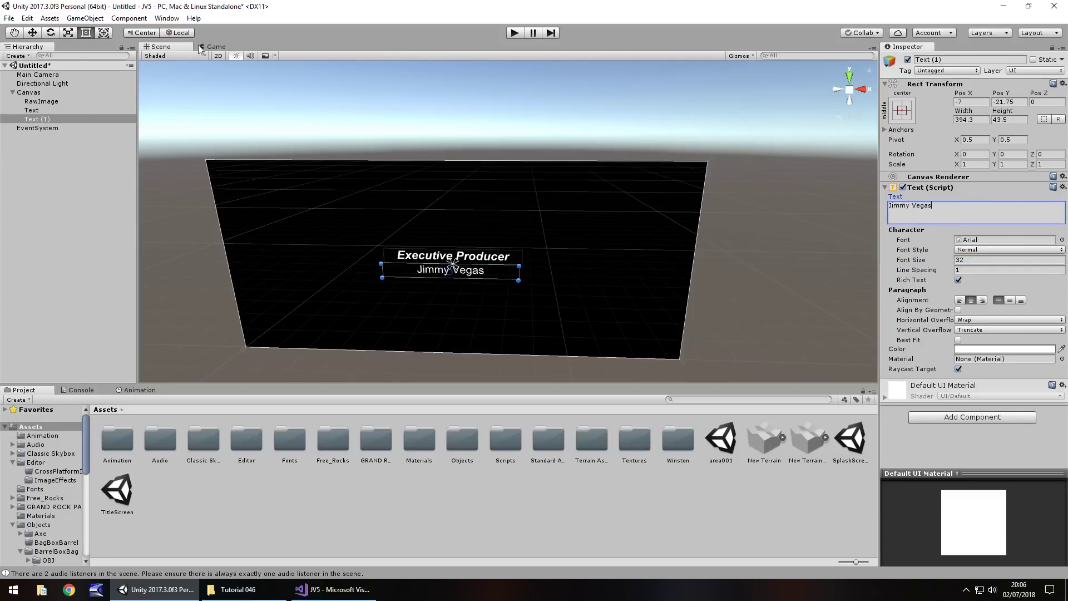
{"action": "left_click", "coordinate": [68, 168]}
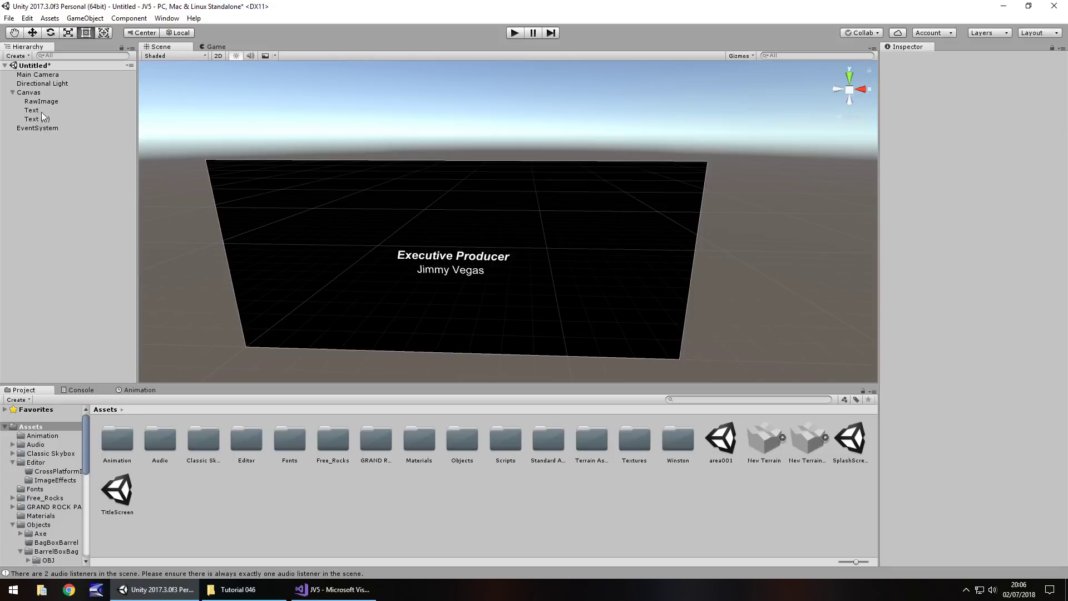
Create an empty child object under the Canvas, nest both Text objects inside it and deactivate that parent object
{"action": "right_click", "coordinate": [38, 93]}
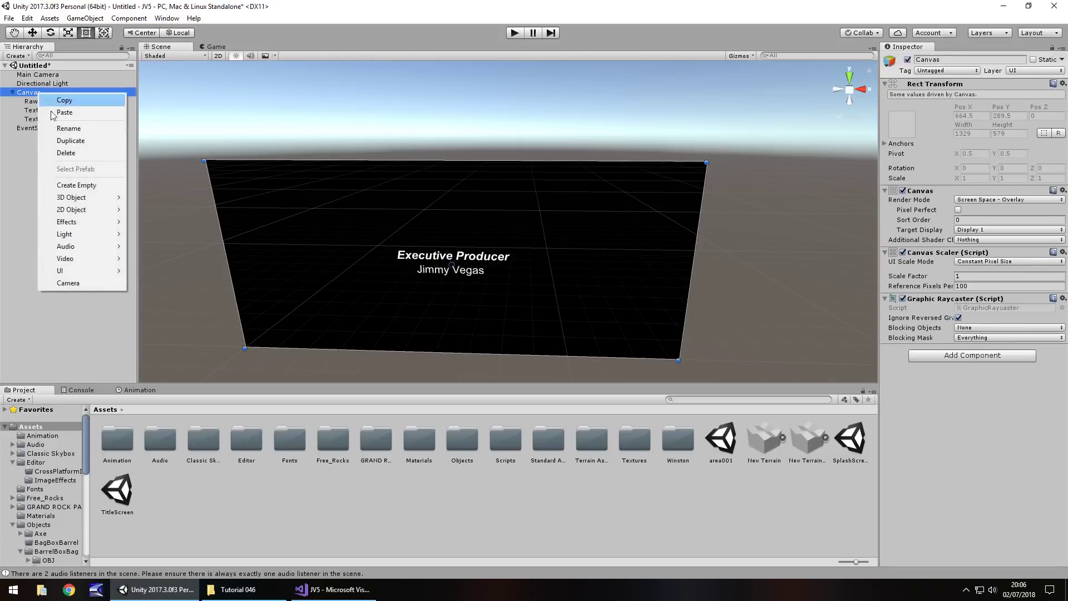
{"action": "left_click", "coordinate": [62, 187]}
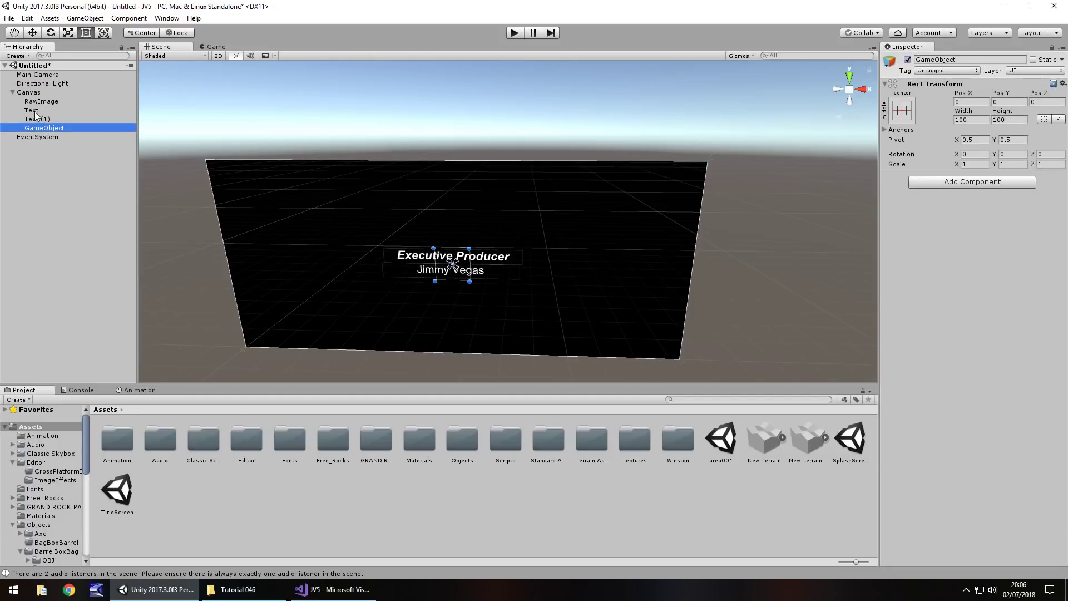
{"action": "left_click", "coordinate": [34, 111]}
{"action": "left_click", "coordinate": [34, 120], "text": "shift"}
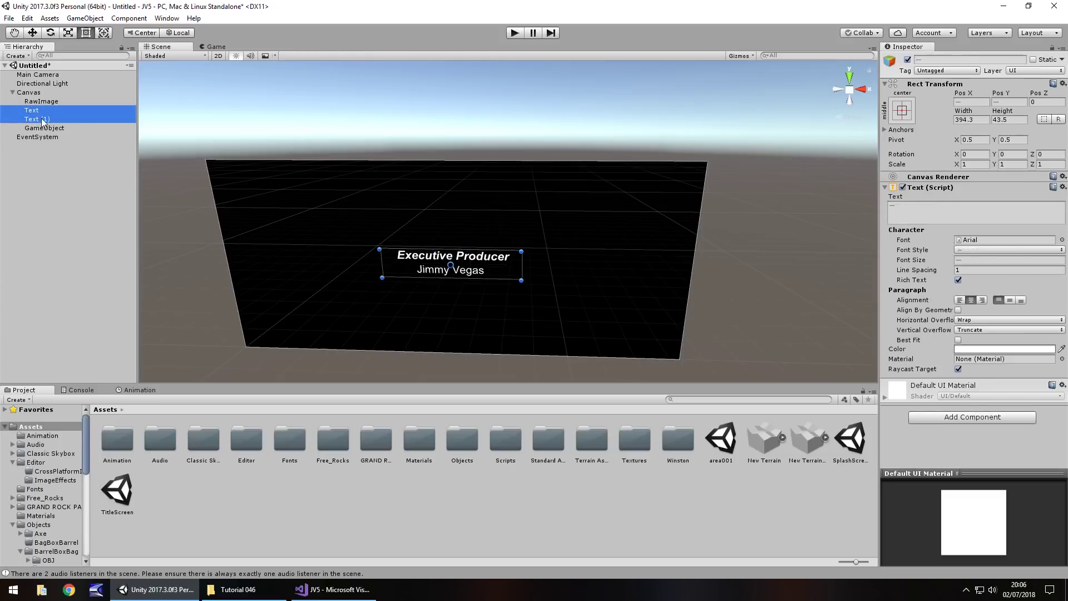
{"action": "left_click_drag", "start_coordinate": [42, 121], "coordinate": [53, 129]}
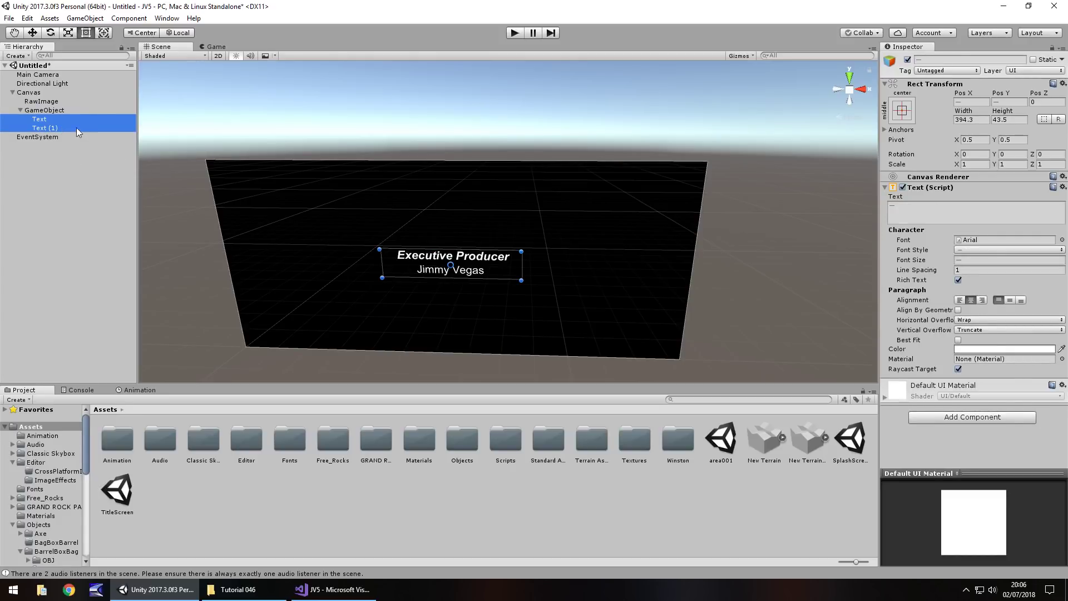
{"action": "left_click", "coordinate": [55, 109]}
{"action": "left_click", "coordinate": [907, 59]}
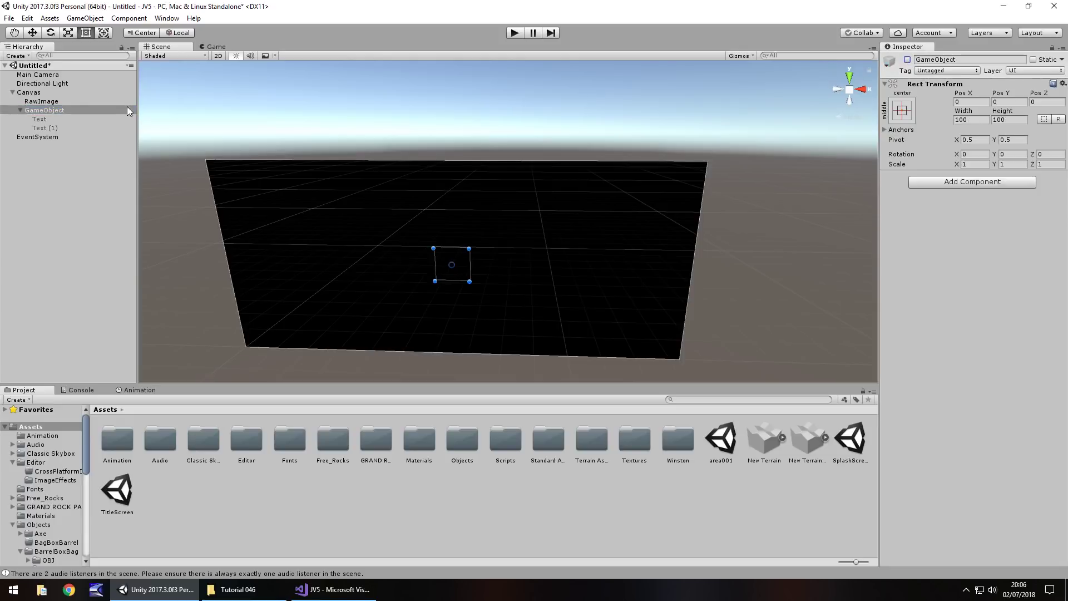
Rename the deactivated parent object under the Canvas to ExecText
{"action": "left_click", "coordinate": [54, 109]}
{"action": "type", "text": "E"}
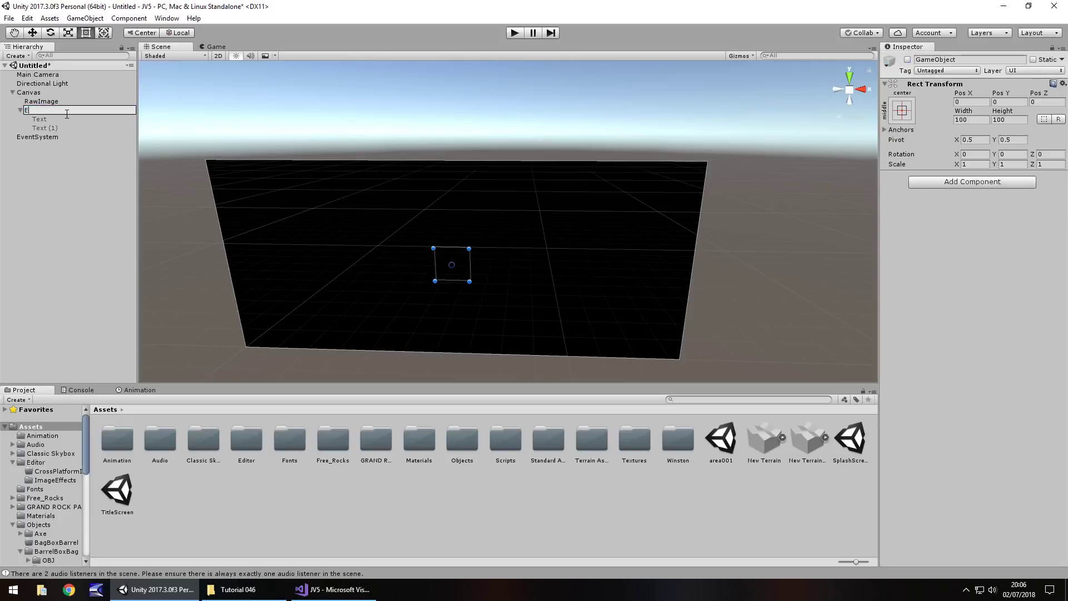
{"action": "type", "text": "xecText"}
{"action": "key", "text": "Return"}
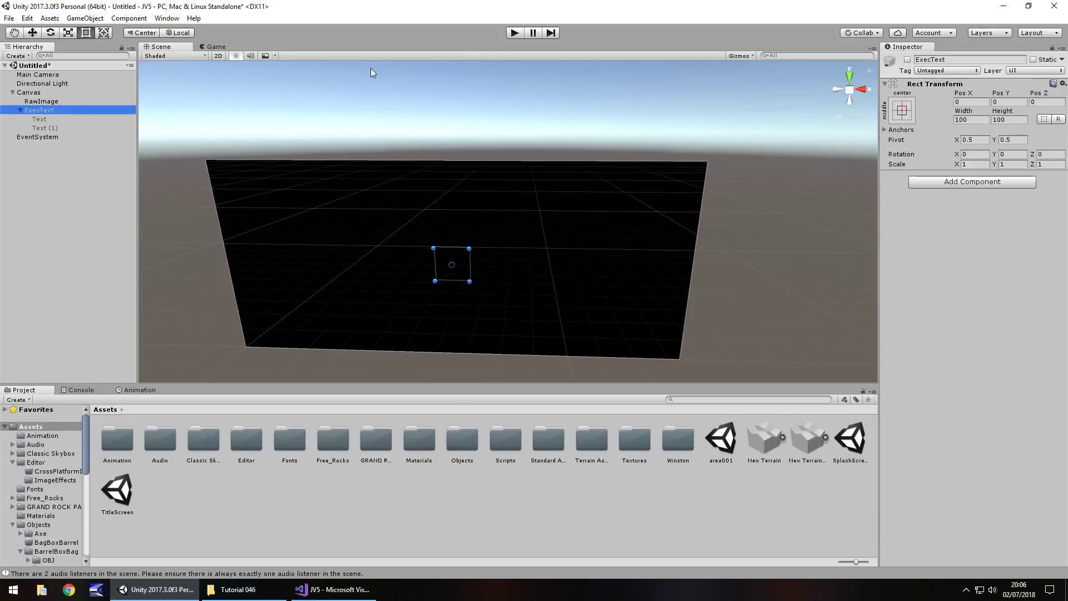
Add a UI Text object to the Canvas and place it below the black background at about X 0, Y -374
{"action": "left_click", "coordinate": [84, 17]}
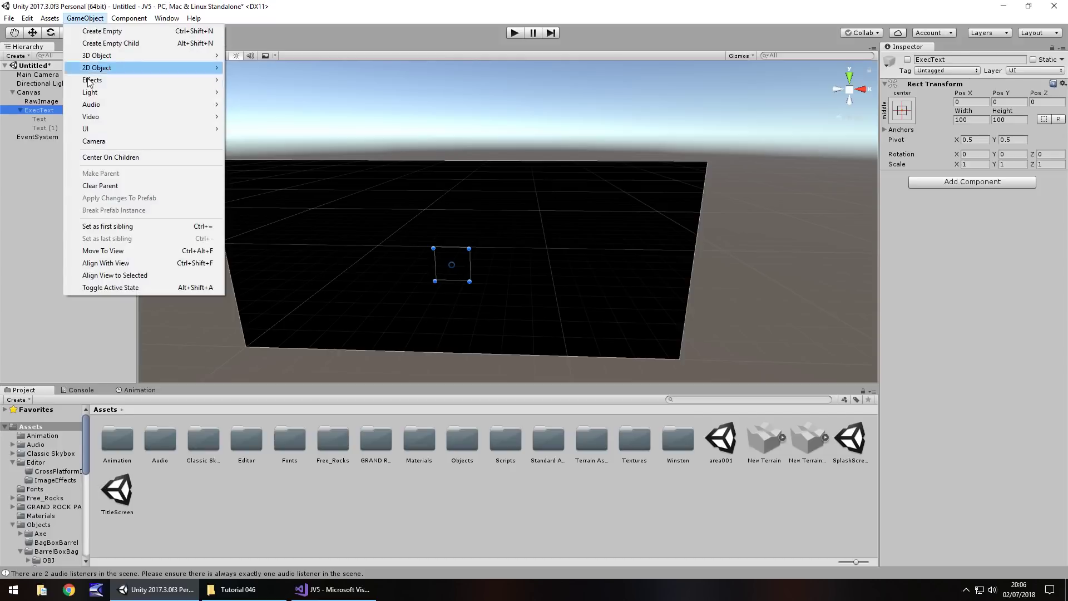
{"action": "mouse_move", "coordinate": [105, 129]}
{"action": "left_click", "coordinate": [243, 130]}
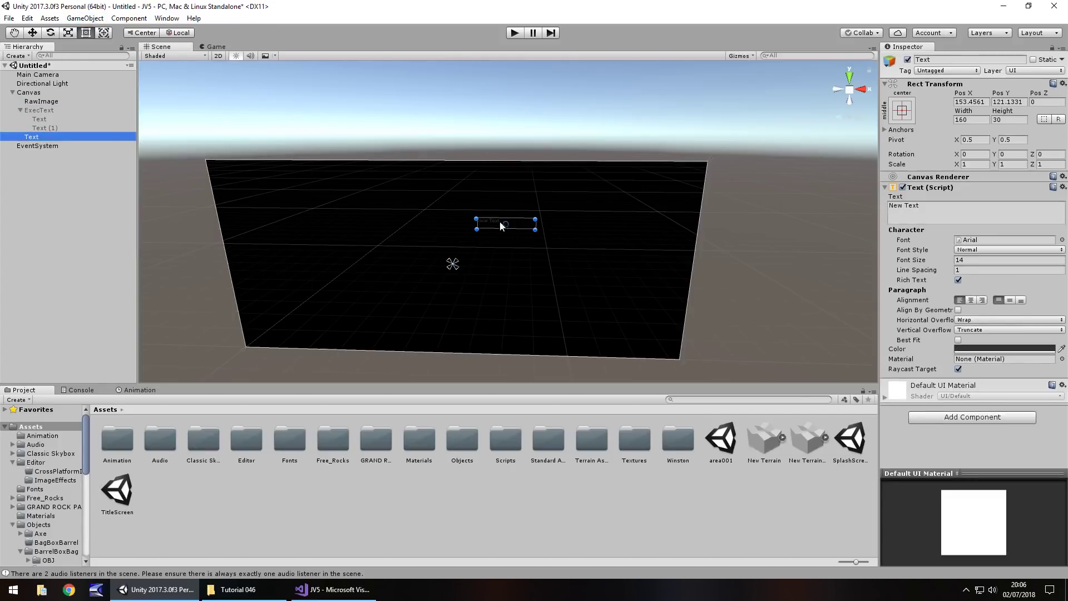
{"action": "left_click_drag", "start_coordinate": [523, 223], "coordinate": [491, 370]}
Set the new text's colour to white
{"action": "left_click", "coordinate": [935, 210]}
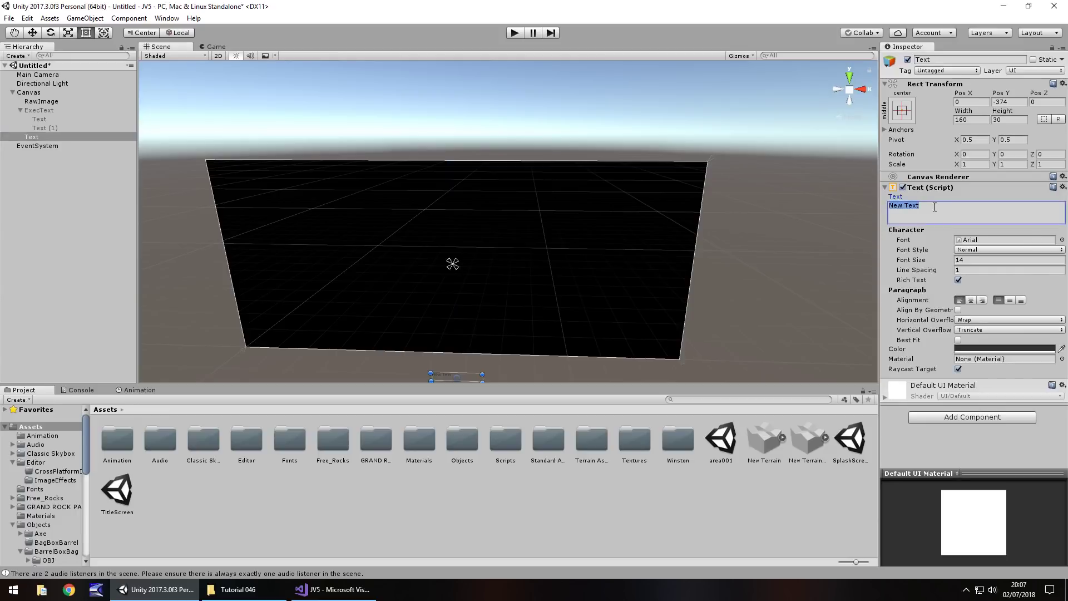
{"action": "left_click", "coordinate": [1003, 348]}
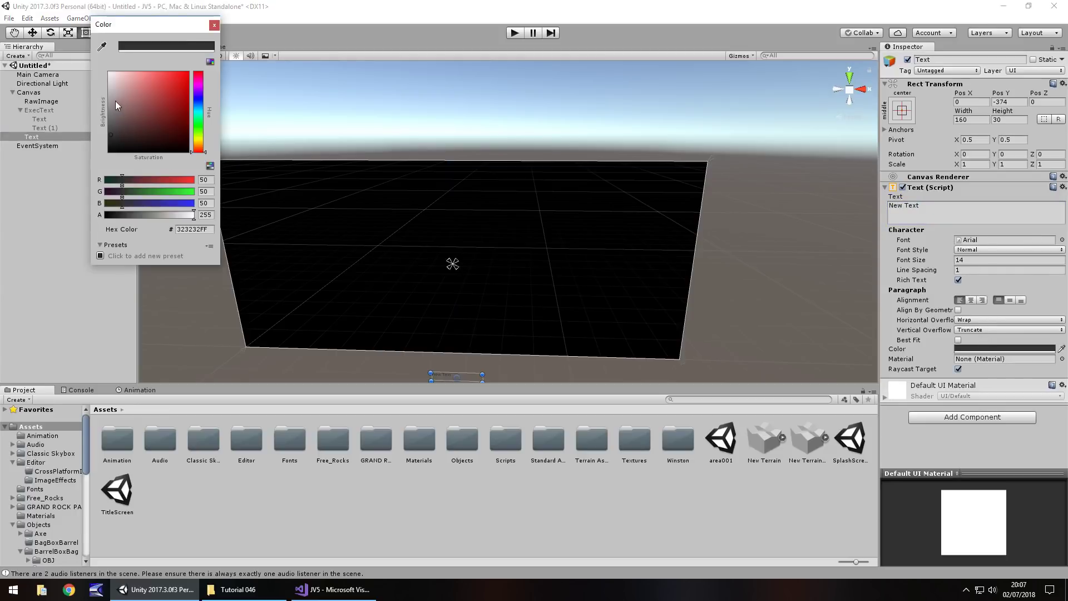
{"action": "left_click_drag", "start_coordinate": [115, 101], "coordinate": [110, 72]}
{"action": "left_click", "coordinate": [214, 25]}
Enlarge the text's box to about 630.3 by 797.6 and centre it below the background at about X 0, Y -742
{"action": "middle_click_drag", "start_coordinate": [246, 72], "coordinate": [337, 216]}
{"action": "left_click_drag", "start_coordinate": [425, 255], "coordinate": [570, 461]}
{"action": "left_click_drag", "start_coordinate": [501, 343], "coordinate": [430, 335]}
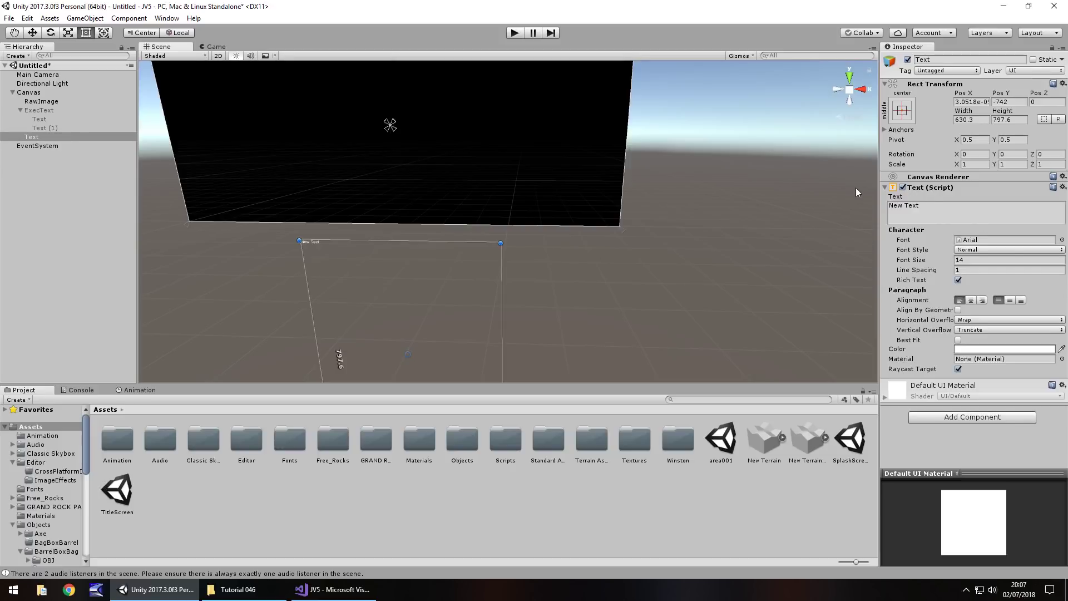
Replace the placeholder wording with Programmer and Designer credit lines, each with a name after a vertical bar, separated by a blank line
{"action": "left_click", "coordinate": [952, 214]}
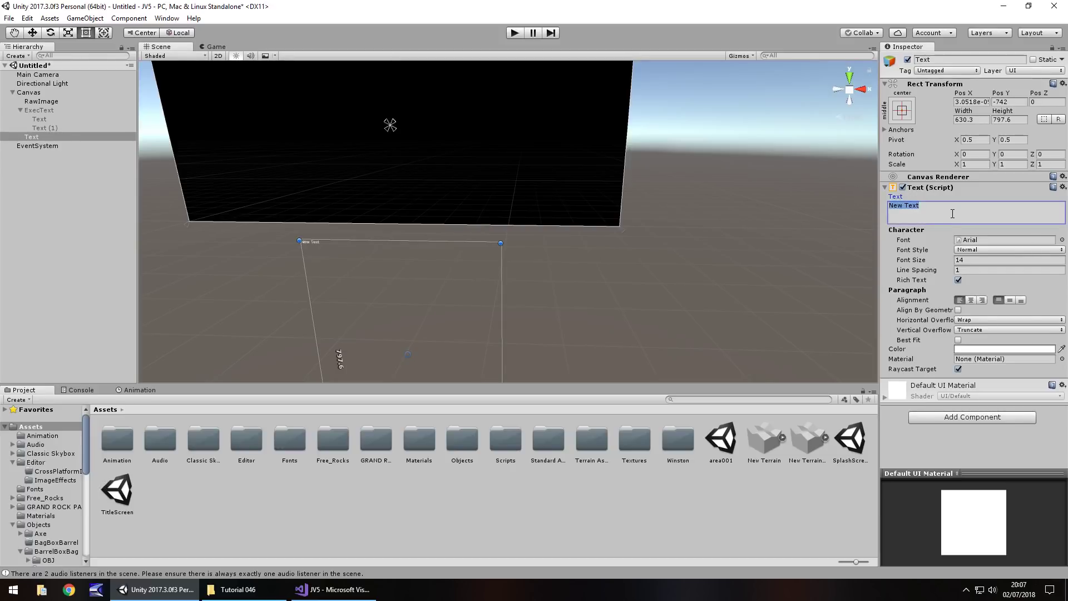
{"action": "type", "text": "Programme"}
{"action": "type", "text": "r  |"}
{"action": "type", "text": "  Jimmy Vegas "}
{"action": "type", "text": "Designer"}
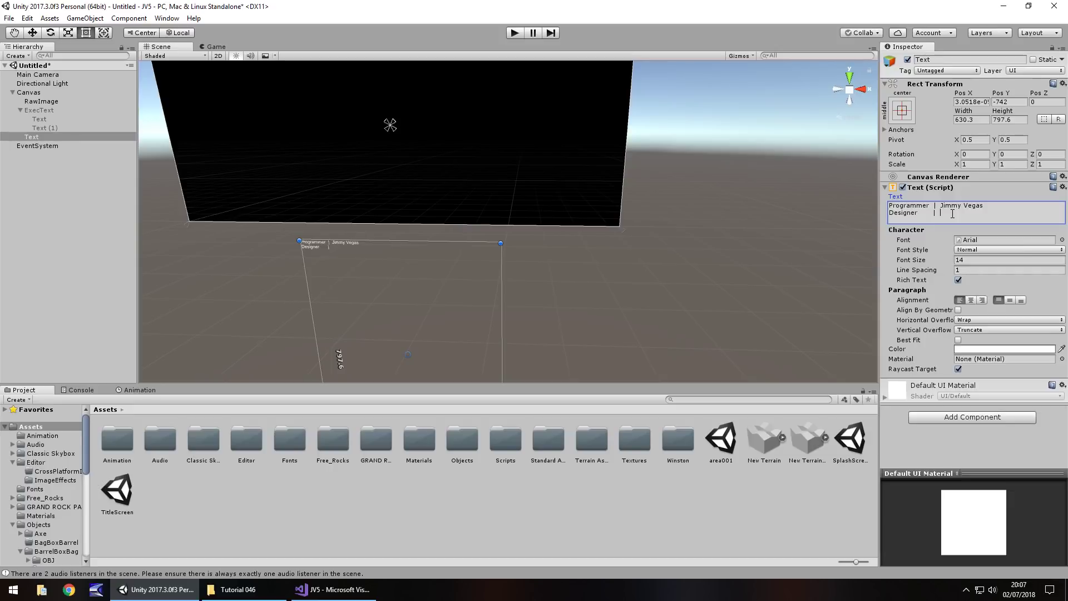
{"action": "key", "text": "ctrl+a"}
{"action": "left_click", "coordinate": [1002, 205]}
{"action": "key", "text": "Return"}
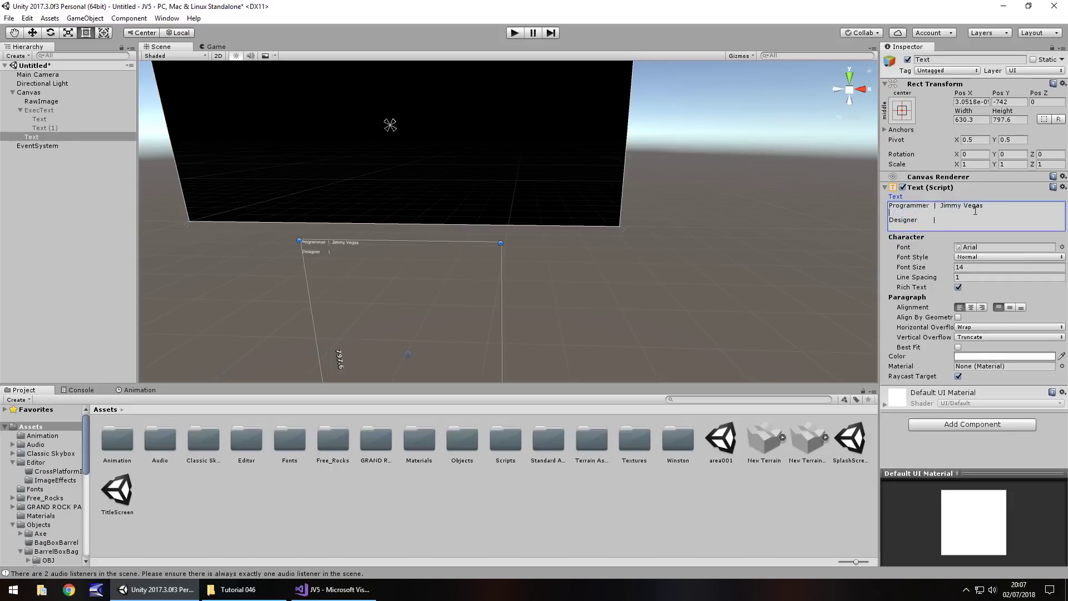
{"action": "left_click_drag", "start_coordinate": [941, 220], "coordinate": [918, 221]}
{"action": "type", "text": "|  Tony Versace"}
{"action": "key", "text": "Return"}
{"action": "key", "text": "Return"}
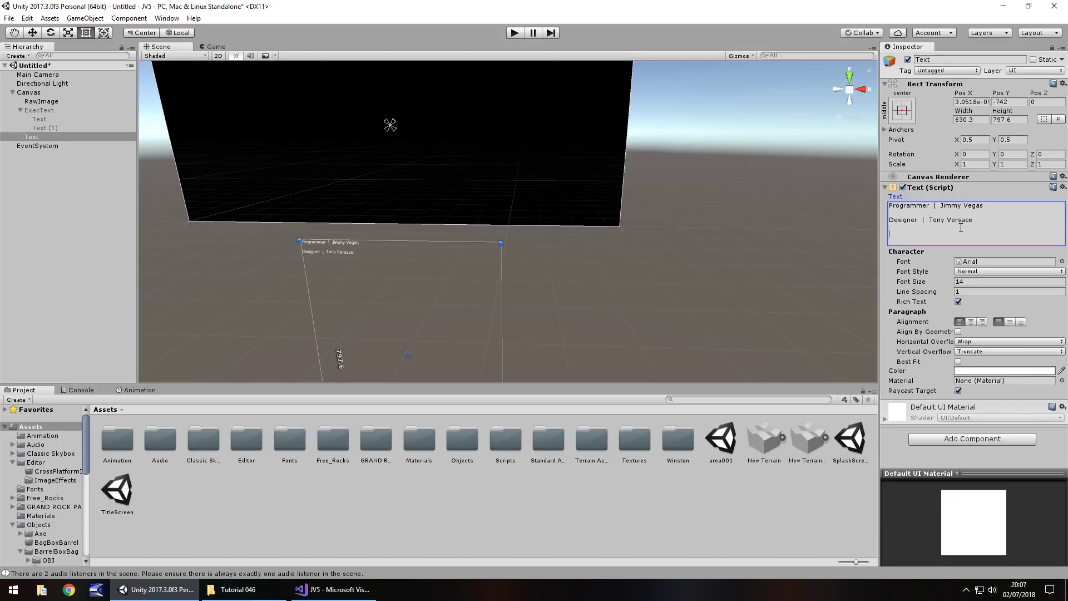
Add Artists, Special Thanks and Dedicated To lines with their names to the credits, leaving a blank line between entries
{"action": "type", "text": "Artists  | Carl Carlson - Ben Benson - To"}
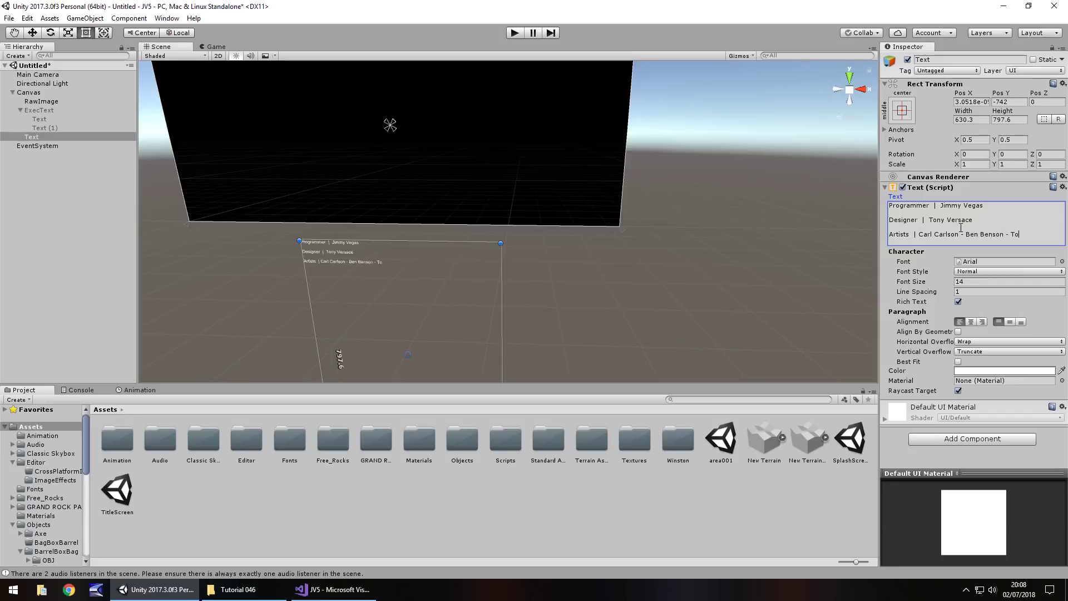
{"action": "type", "text": "m Thomason"}
{"action": "key", "text": "Return"}
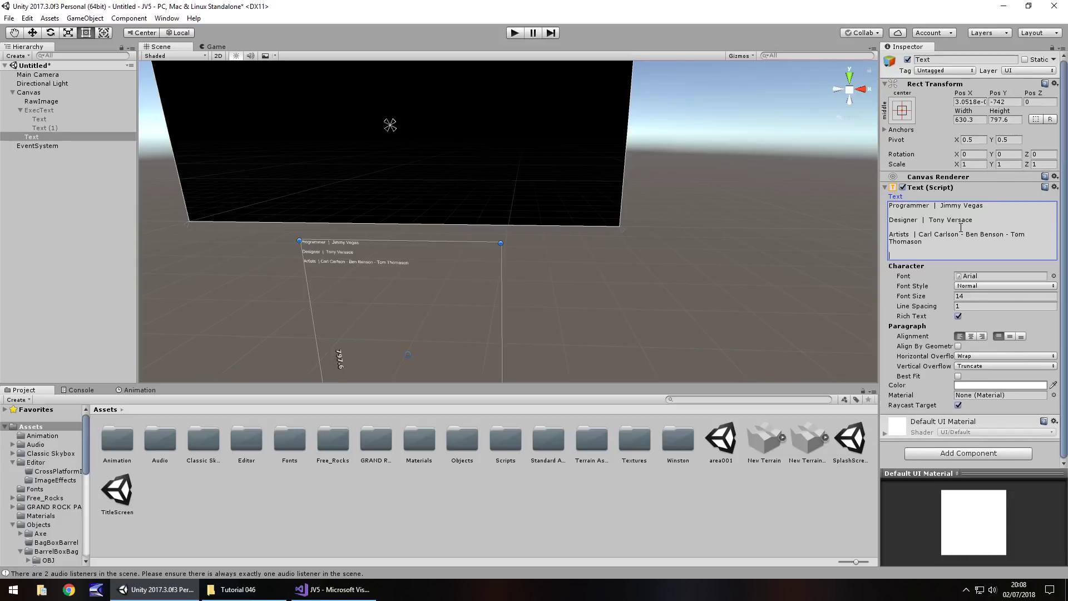
{"action": "type", "text": "Special Thanks  |  Rick Ricky  |  Mrs Vegas"}
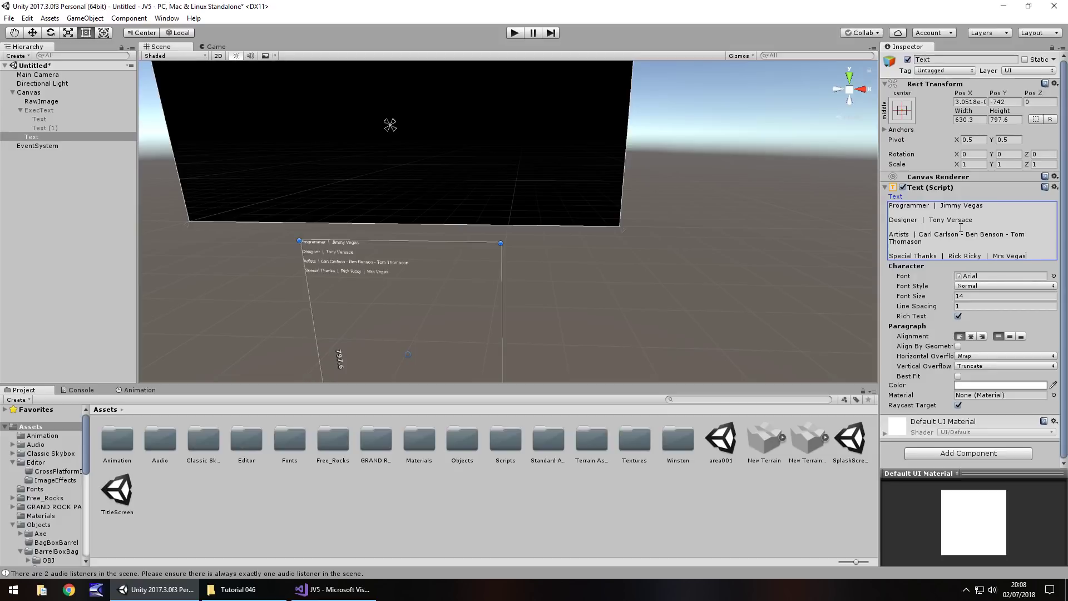
{"action": "key", "text": "Return"}
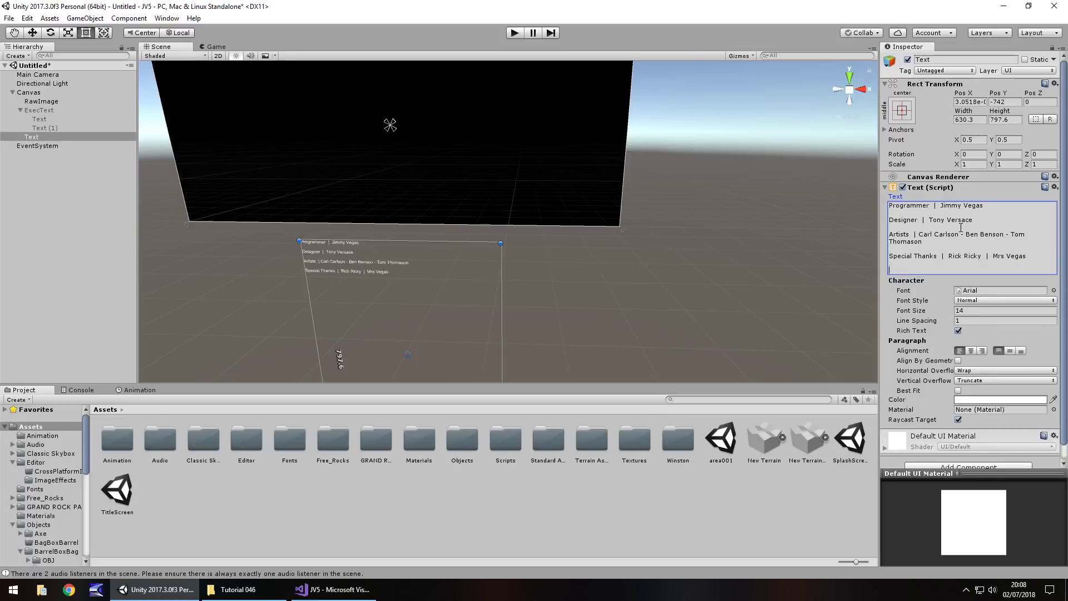
{"action": "type", "text": "Dedicated To  |  Jimmy Vegas Jr."}
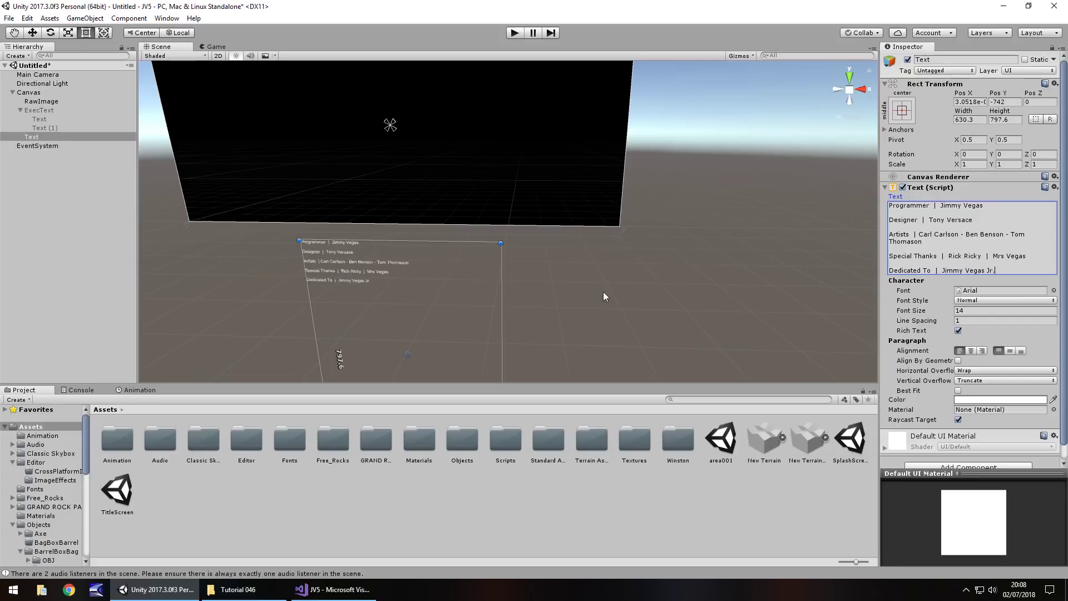
Set the credits text to font size 20 and centre it horizontally
{"action": "left_click", "coordinate": [979, 249]}
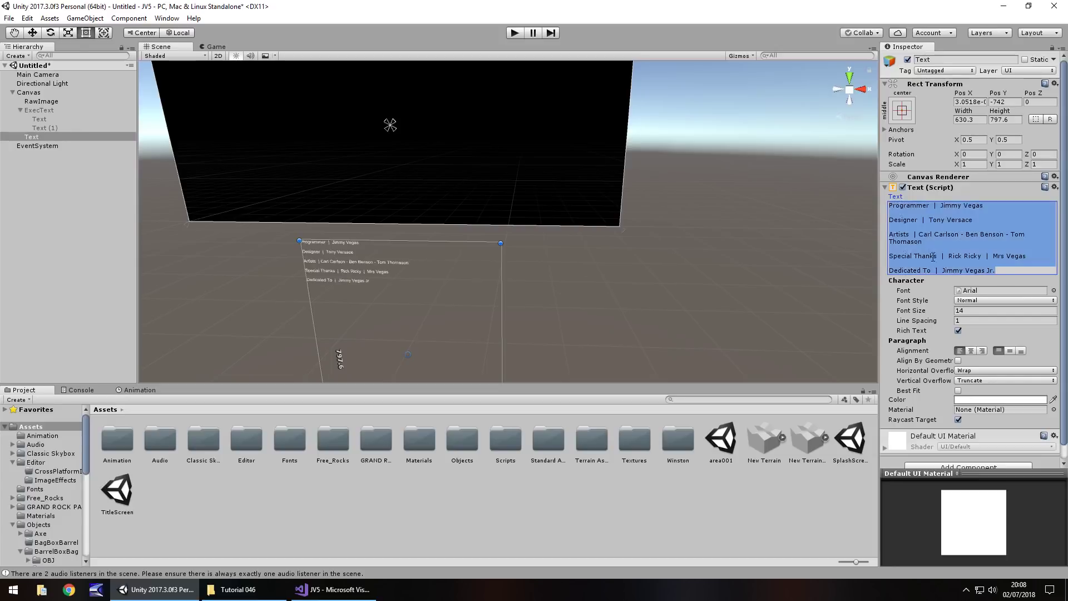
{"action": "left_click", "coordinate": [977, 310]}
{"action": "type", "text": "20"}
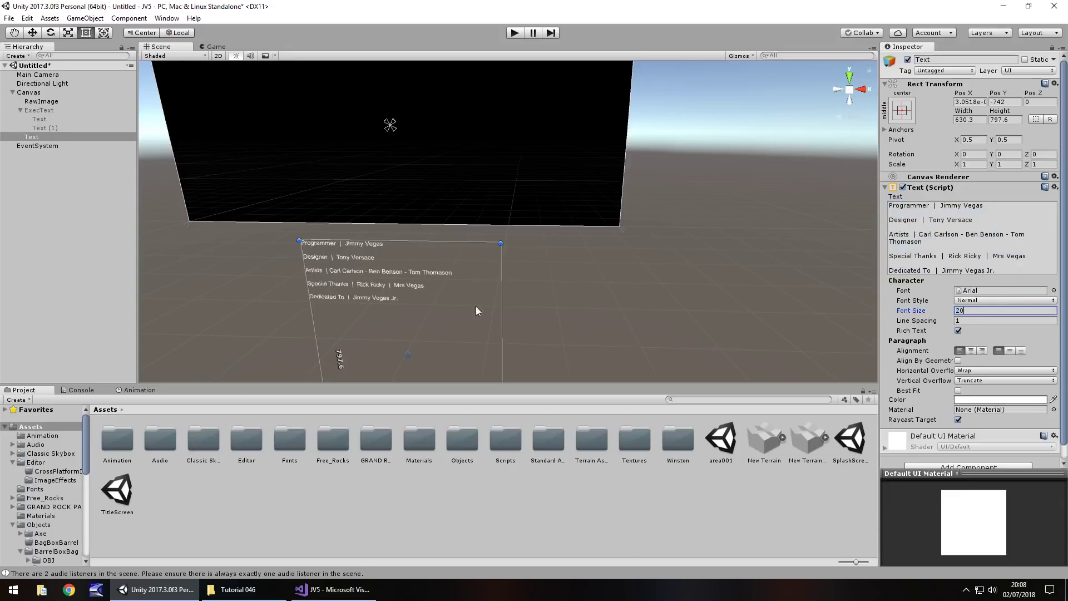
{"action": "left_click", "coordinate": [971, 350]}
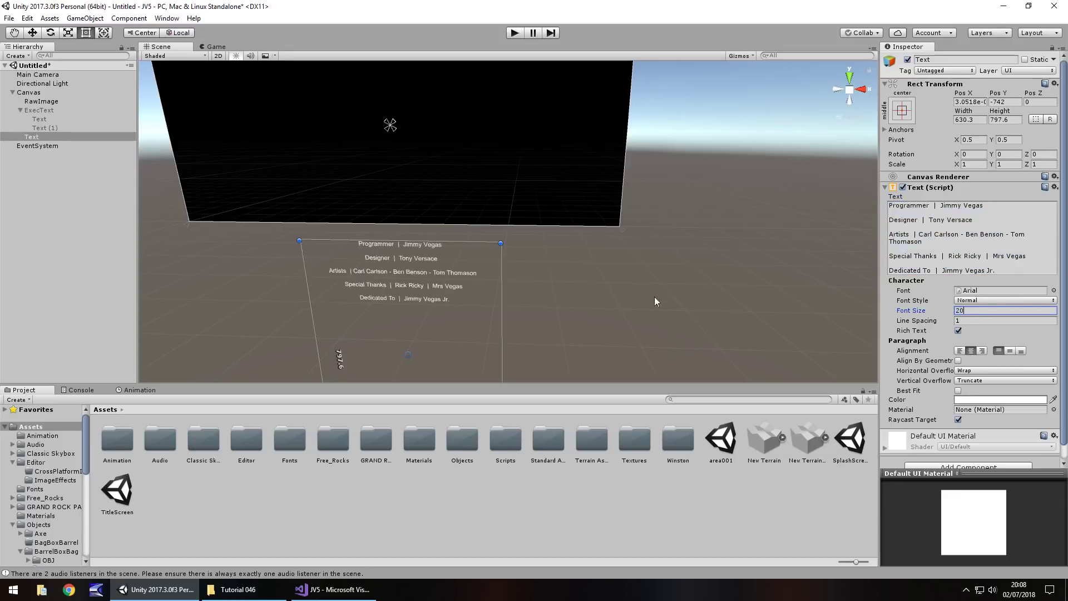
Move the credits text up to the background's lower edge, at about Y -703
{"action": "left_click", "coordinate": [604, 285]}
{"action": "left_click", "coordinate": [435, 304]}
{"action": "left_click_drag", "start_coordinate": [477, 276], "coordinate": [478, 263]}
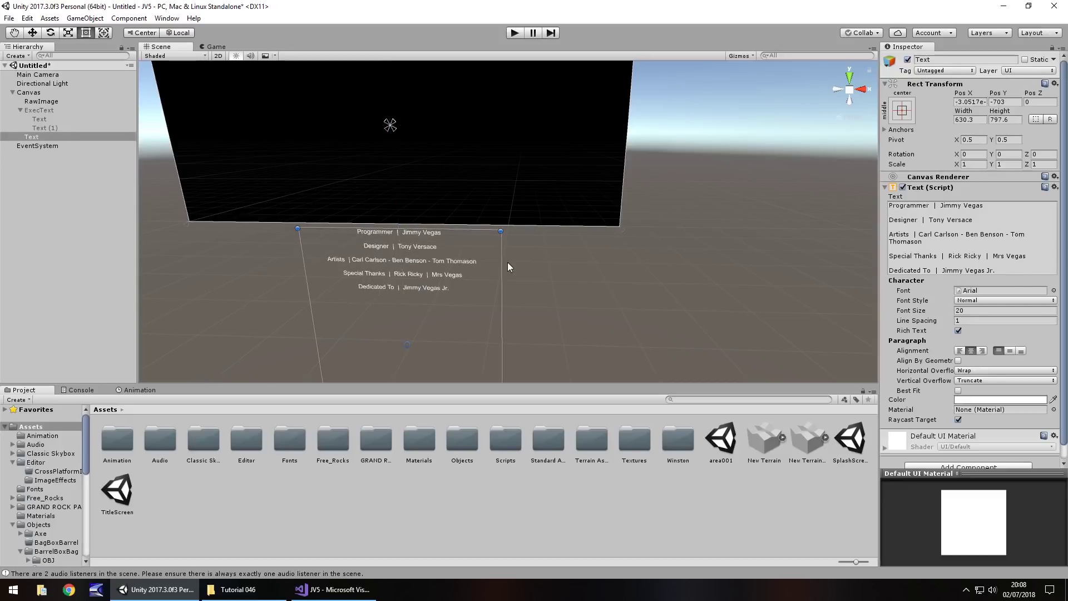
Rename the credits text object to CreditText
{"action": "right_click", "coordinate": [45, 135]}
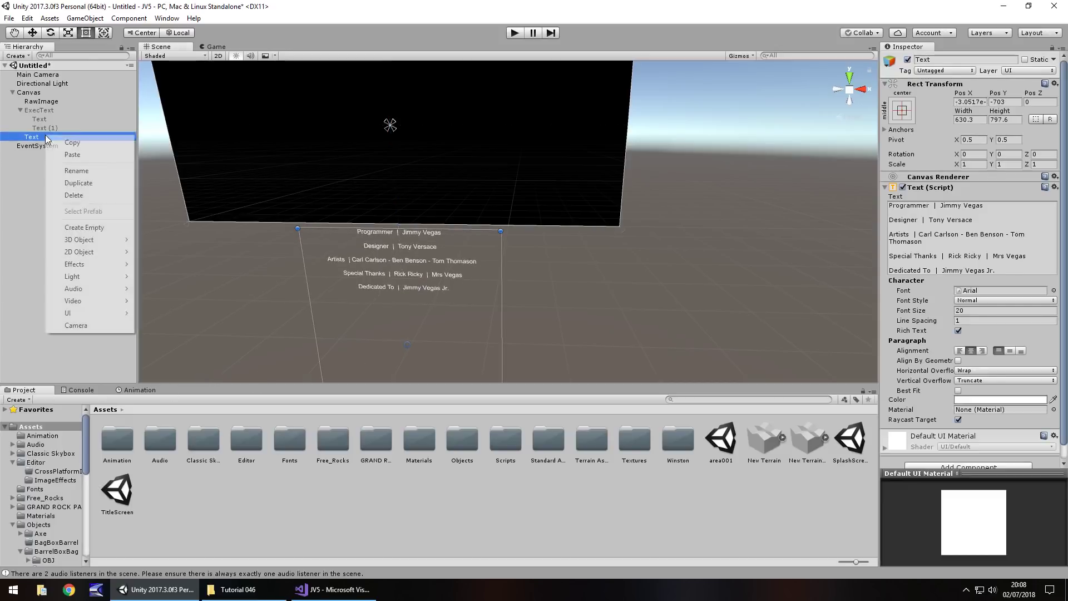
{"action": "left_click", "coordinate": [83, 176]}
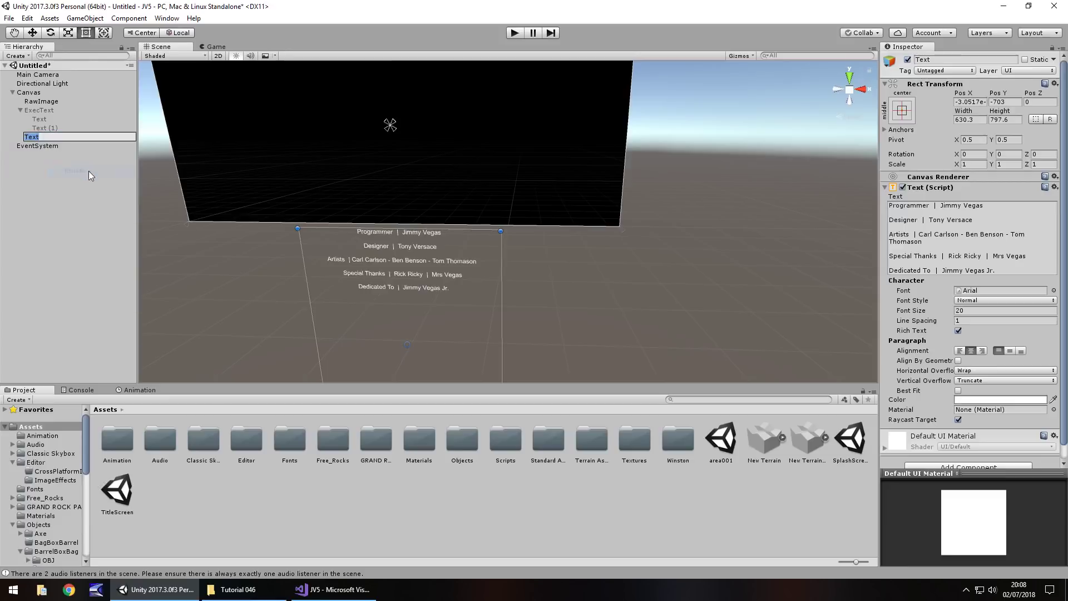
{"action": "type", "text": "CreditText"}
{"action": "key", "text": "Return"}
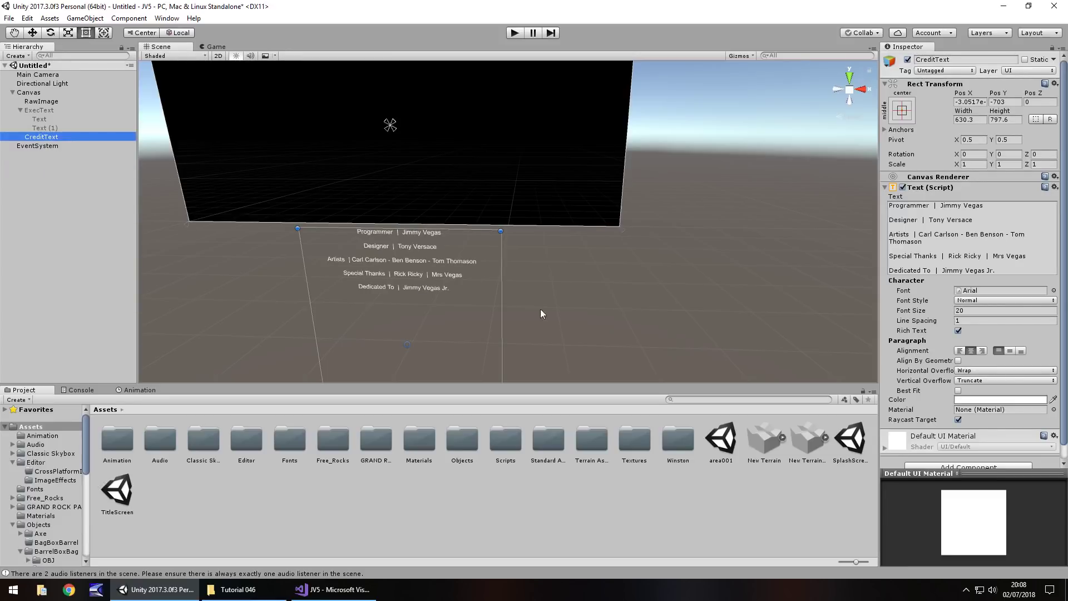
Create an animation clip named CreditAnim for CreditText in the Animation folder
{"action": "scroll", "coordinate": [539, 308], "scroll_direction": "down", "scroll_amount": 3}
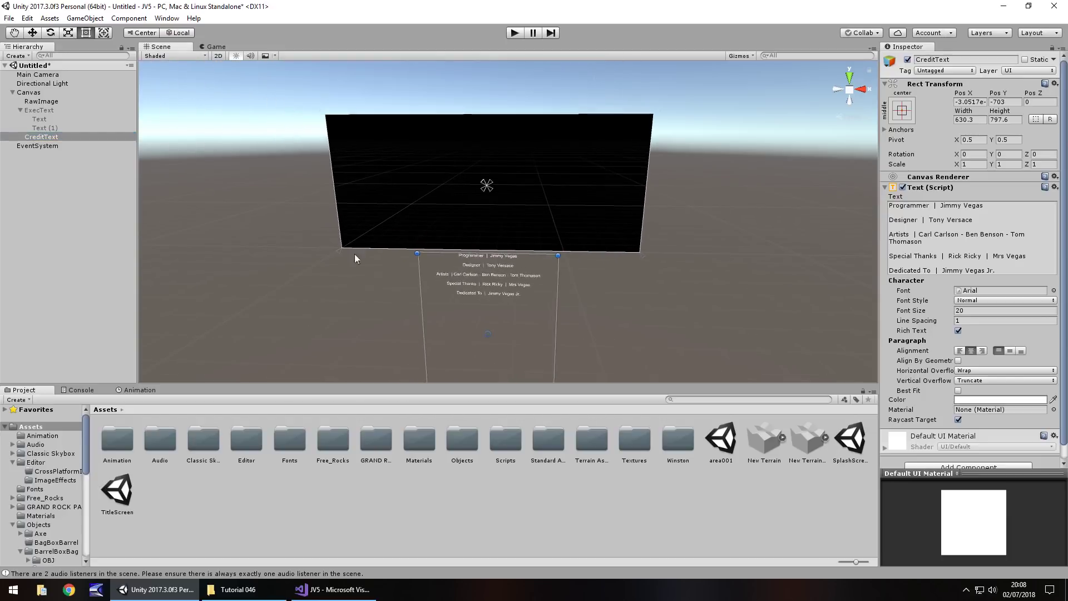
{"action": "double_click", "coordinate": [114, 439]}
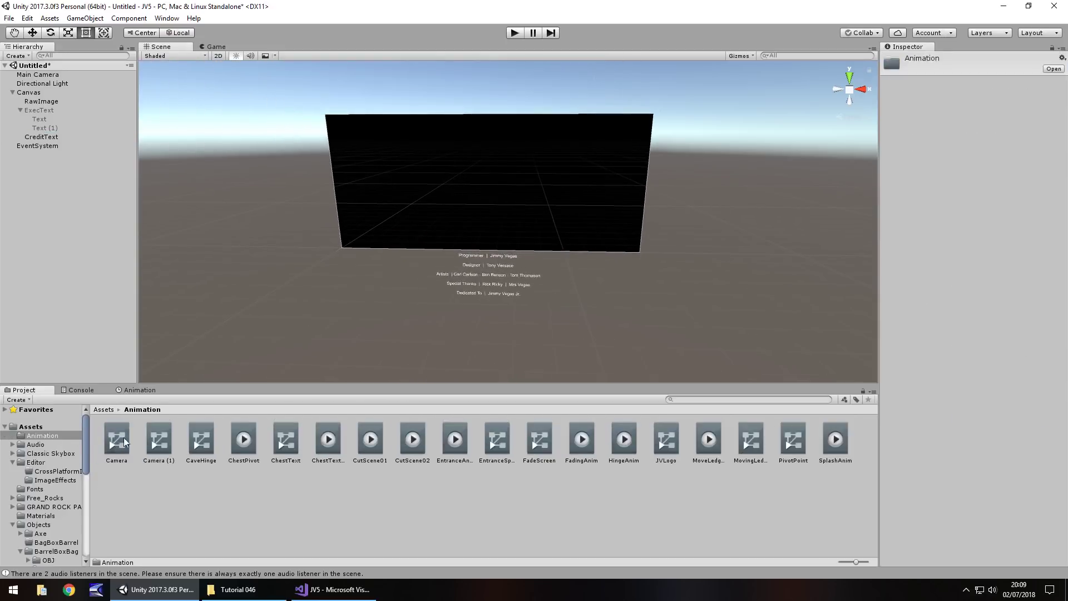
{"action": "left_click", "coordinate": [139, 390]}
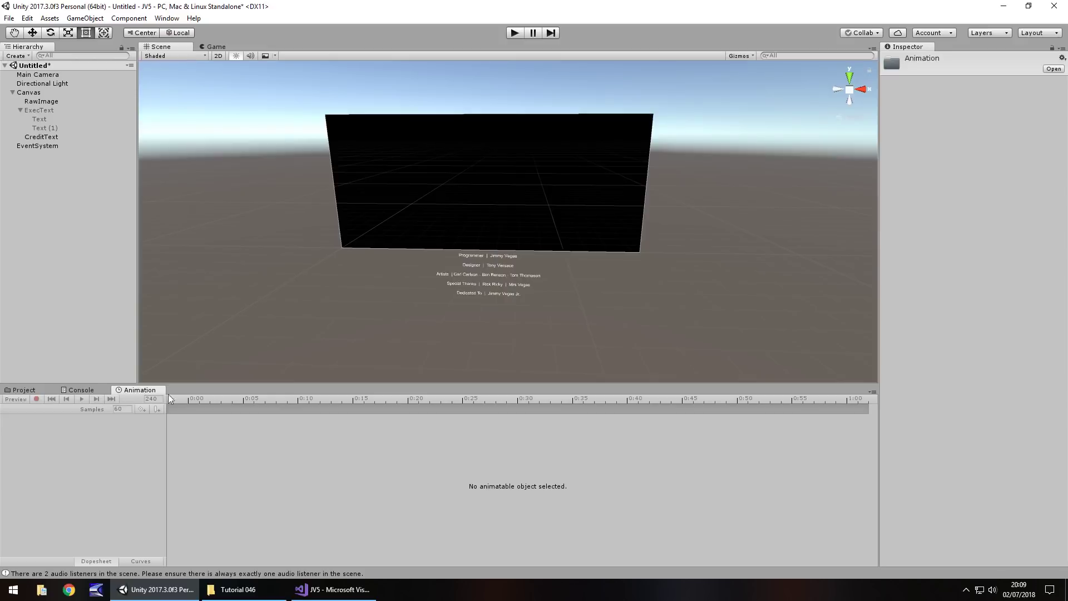
{"action": "left_click", "coordinate": [45, 137]}
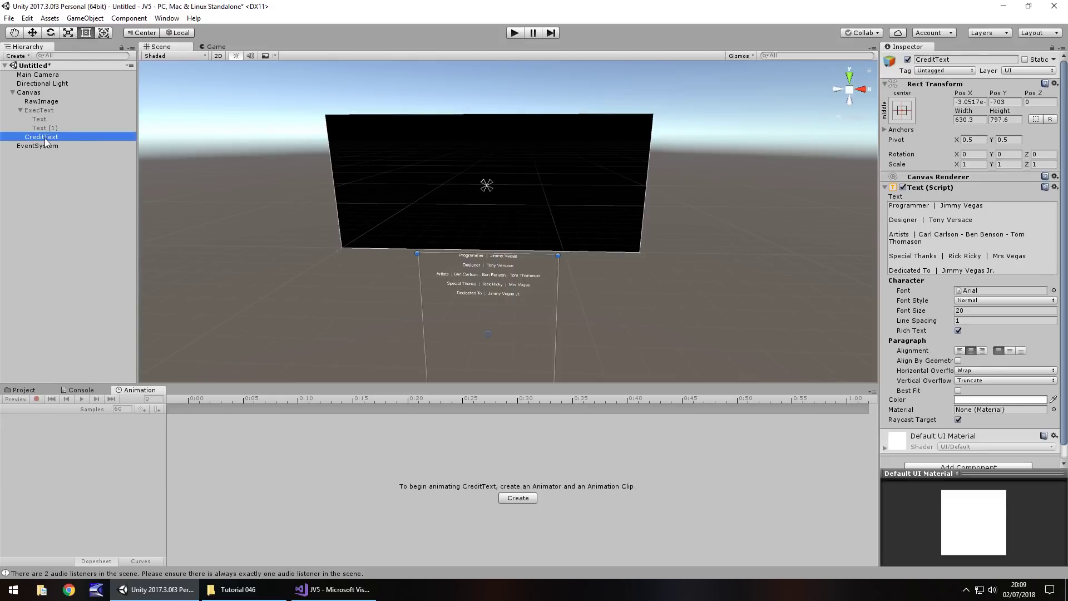
{"action": "left_click", "coordinate": [518, 497]}
{"action": "type", "text": "Credi"}
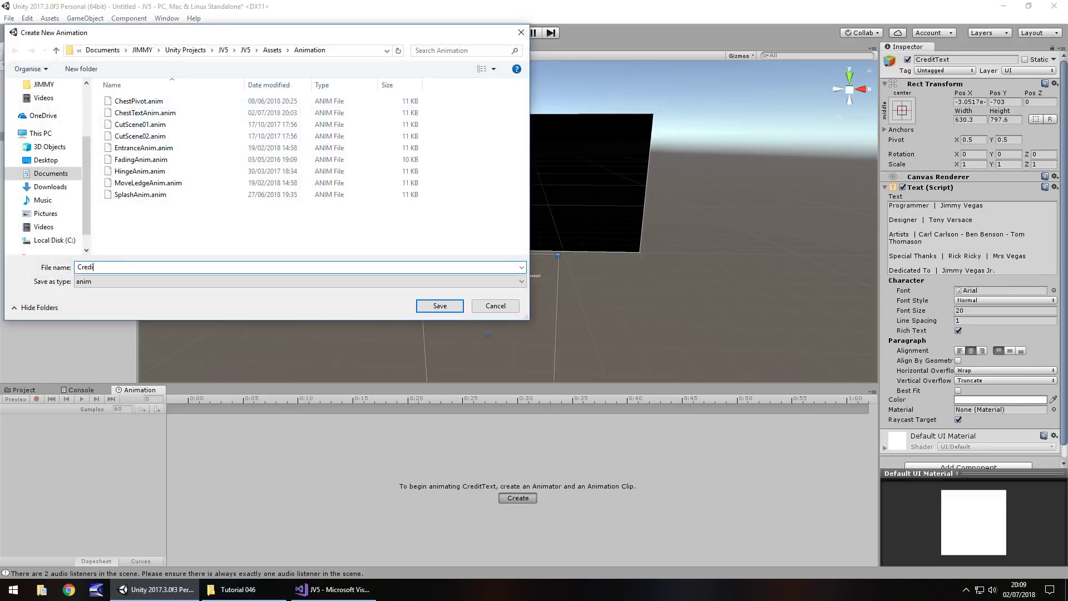
{"action": "type", "text": "tAnim"}
{"action": "key", "text": "Return"}
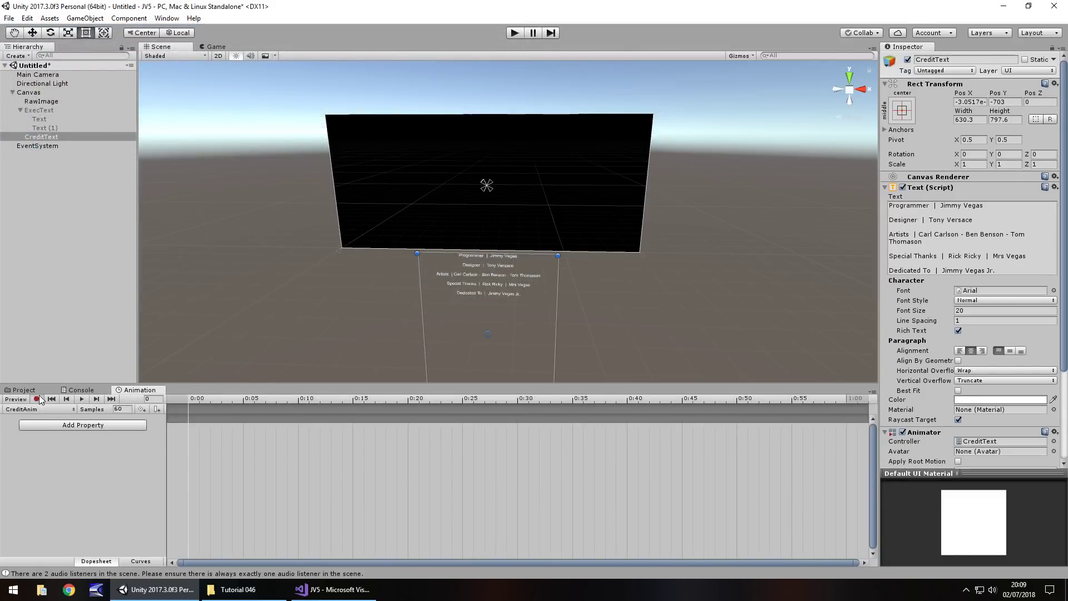
Start recording the animation and anchor CreditText to the bottom centre at frame 0
{"action": "left_click", "coordinate": [37, 399]}
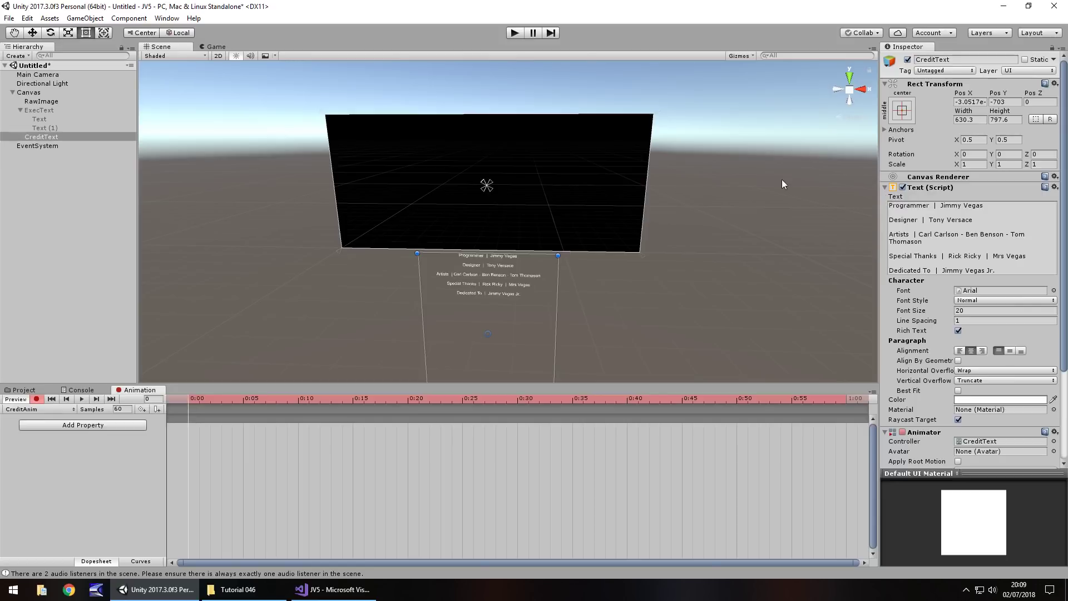
{"action": "left_click", "coordinate": [903, 110]}
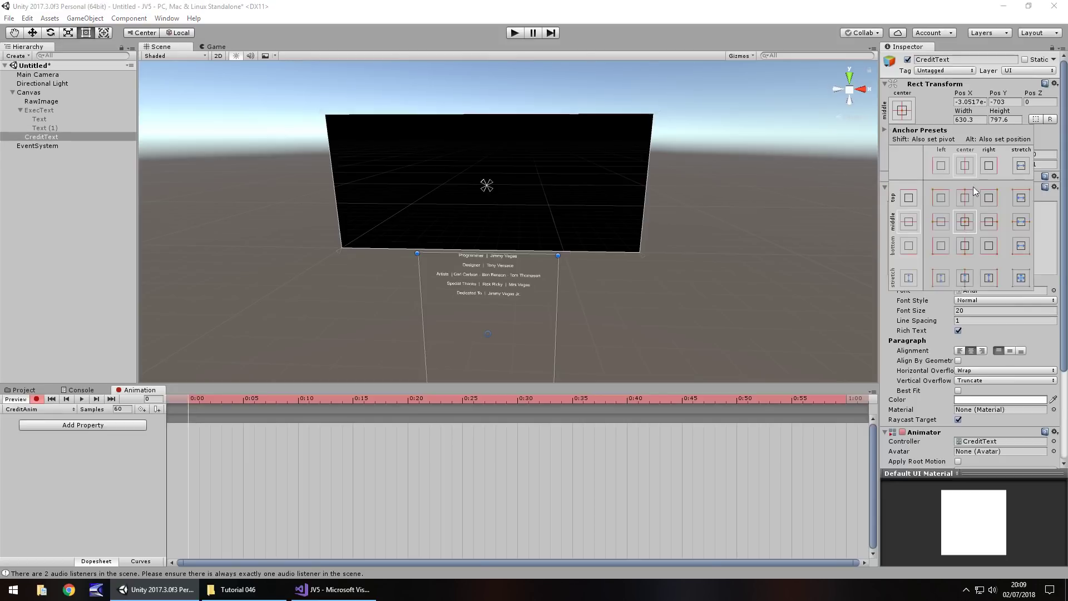
{"action": "left_click", "coordinate": [964, 247]}
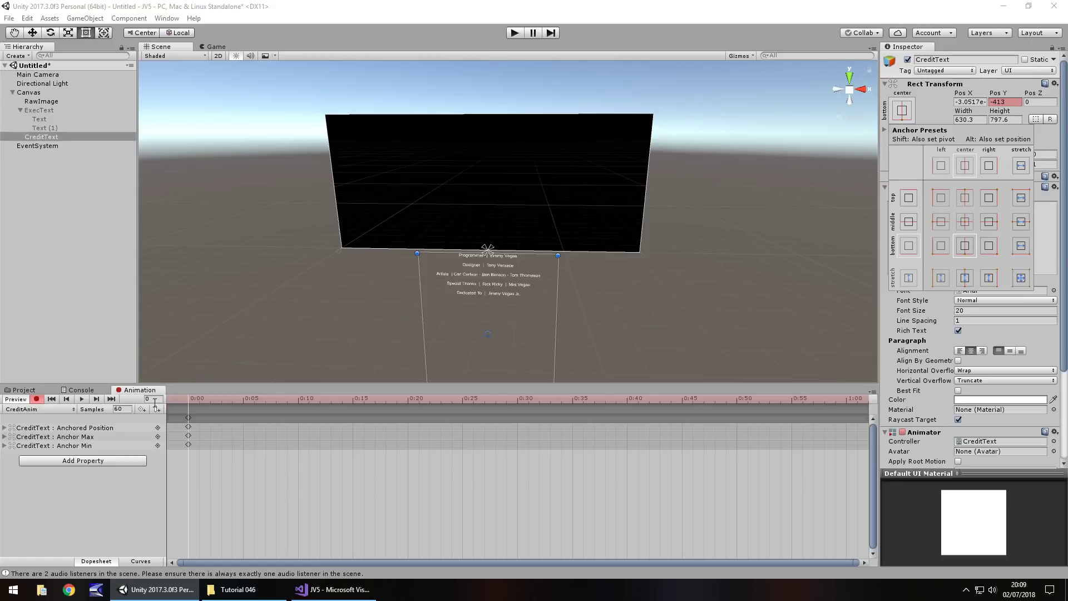
{"action": "left_click", "coordinate": [265, 331]}
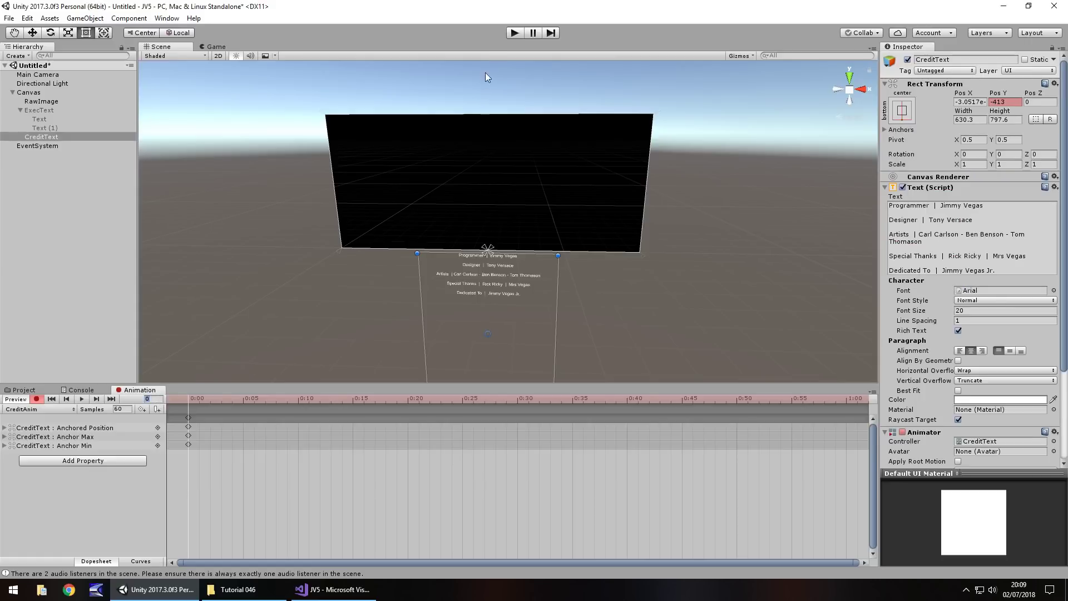
At frame 1200, move CreditText up above the background to about Y 434
{"action": "left_click", "coordinate": [153, 398]}
{"action": "type", "text": "00"}
{"action": "left_click", "coordinate": [32, 33]}
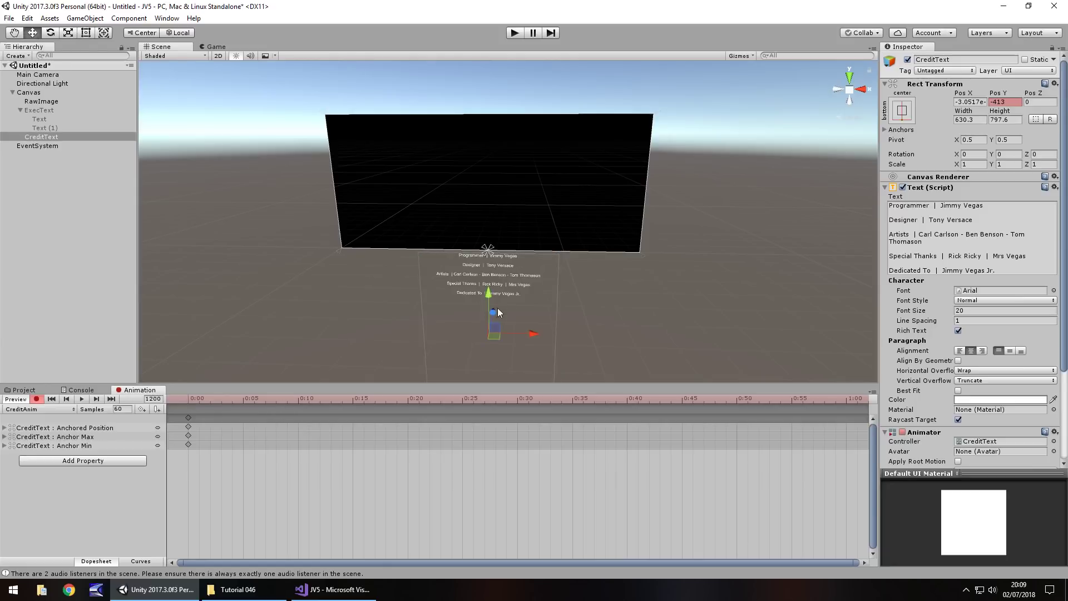
{"action": "left_click_drag", "start_coordinate": [484, 284], "coordinate": [489, 134]}
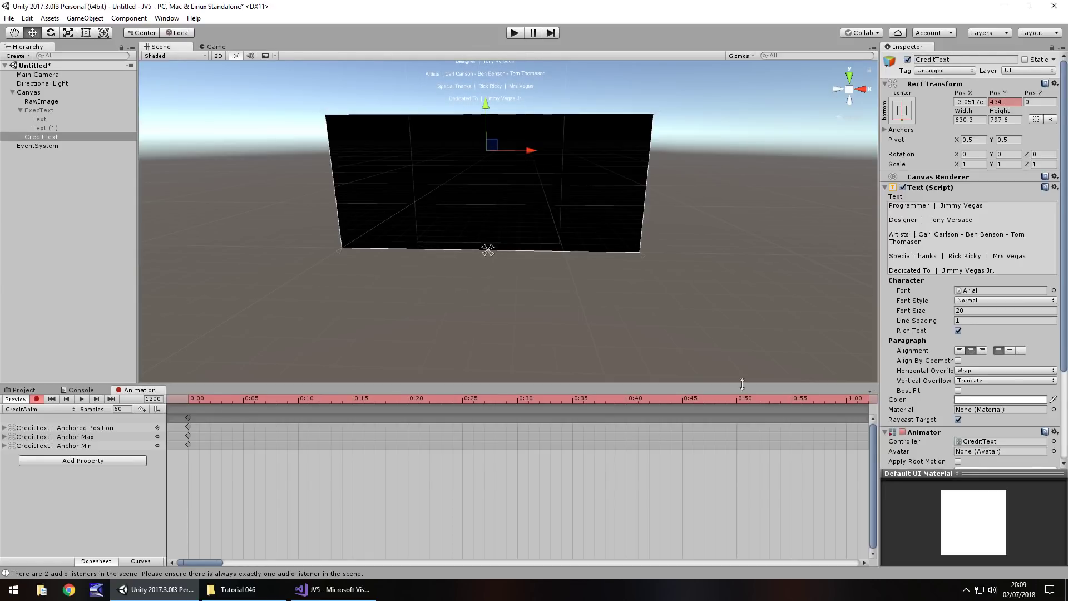
Stop recording the CreditAnim animation and play-test the scene briefly
{"action": "left_click", "coordinate": [36, 400]}
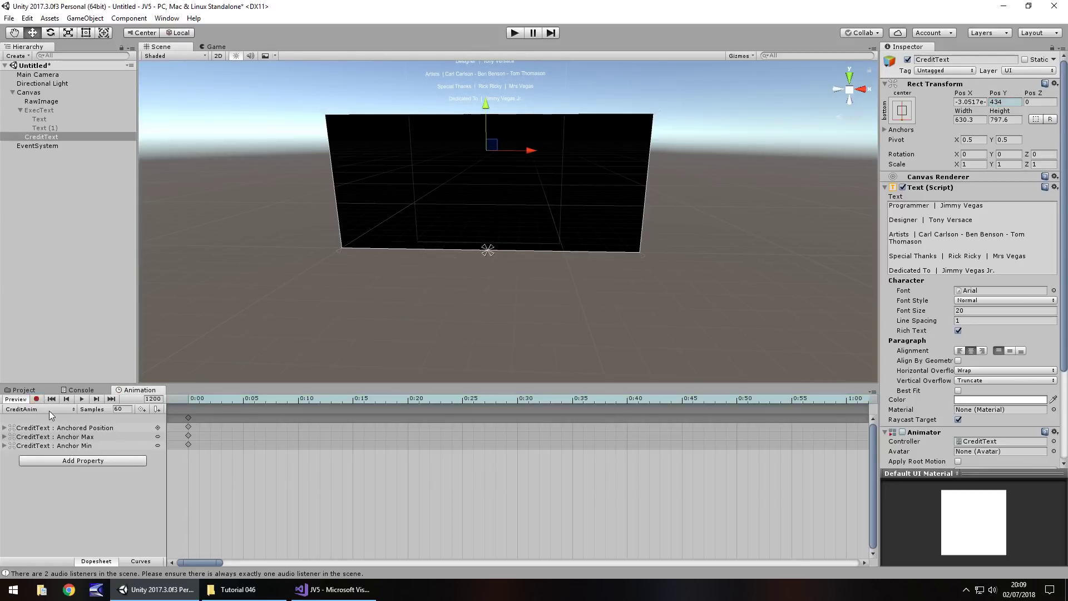
{"action": "left_click", "coordinate": [515, 34]}
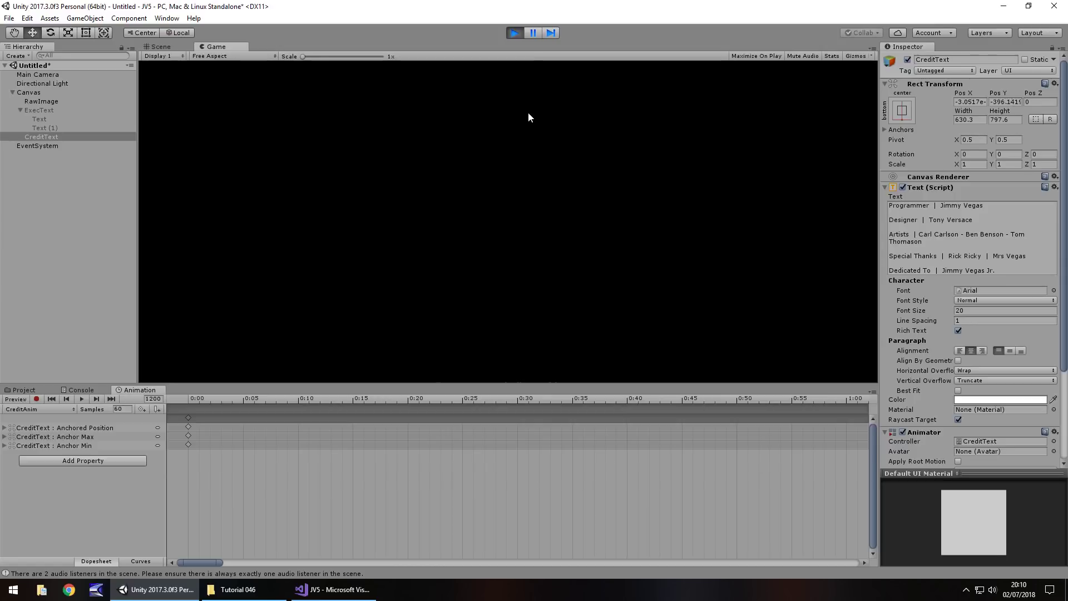
{"action": "left_click", "coordinate": [515, 32]}
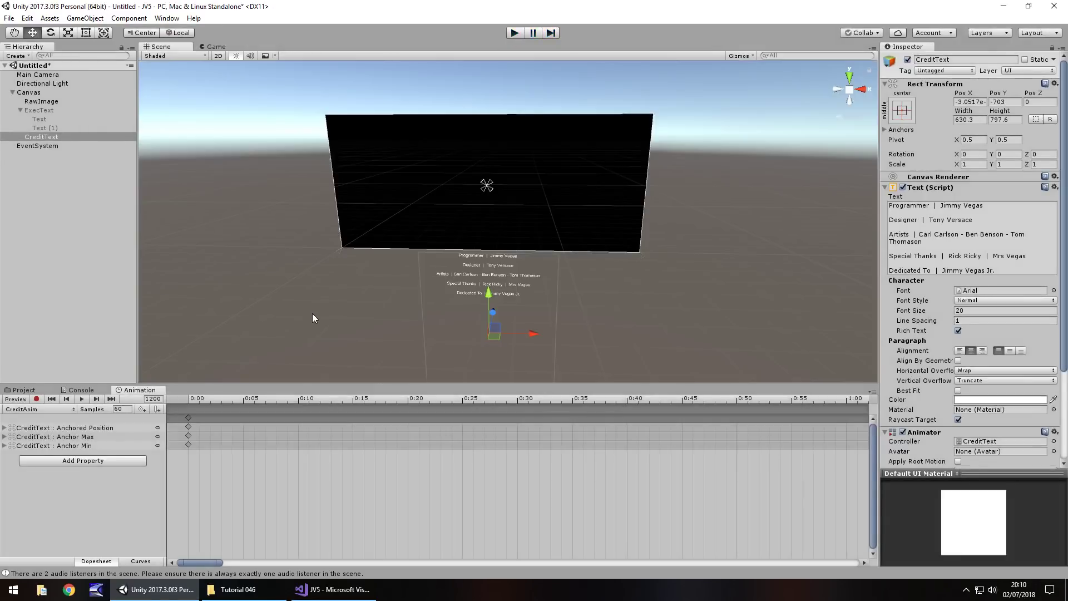
Create a C# script named CreditScript in the Scripts folder and open it in Visual Studio
{"action": "left_click", "coordinate": [23, 390]}
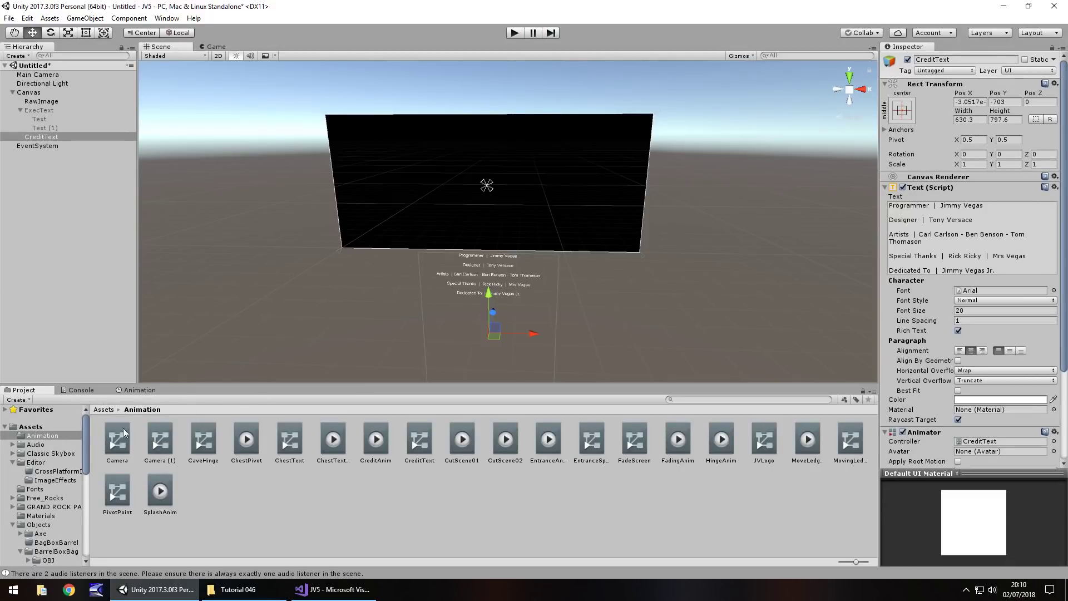
{"action": "left_click_drag", "start_coordinate": [85, 432], "coordinate": [78, 533]}
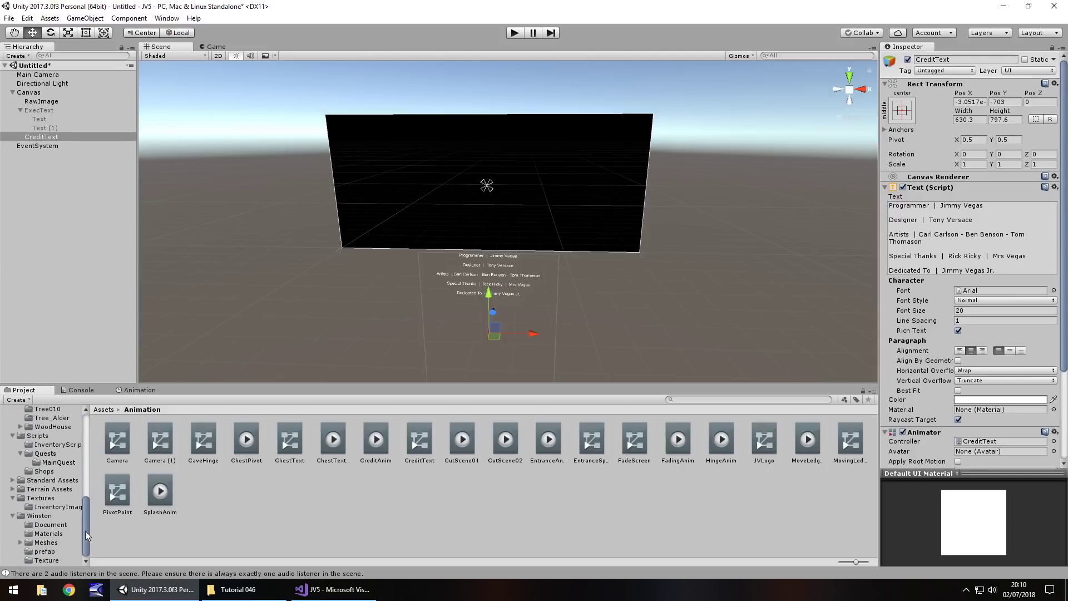
{"action": "left_click", "coordinate": [37, 436]}
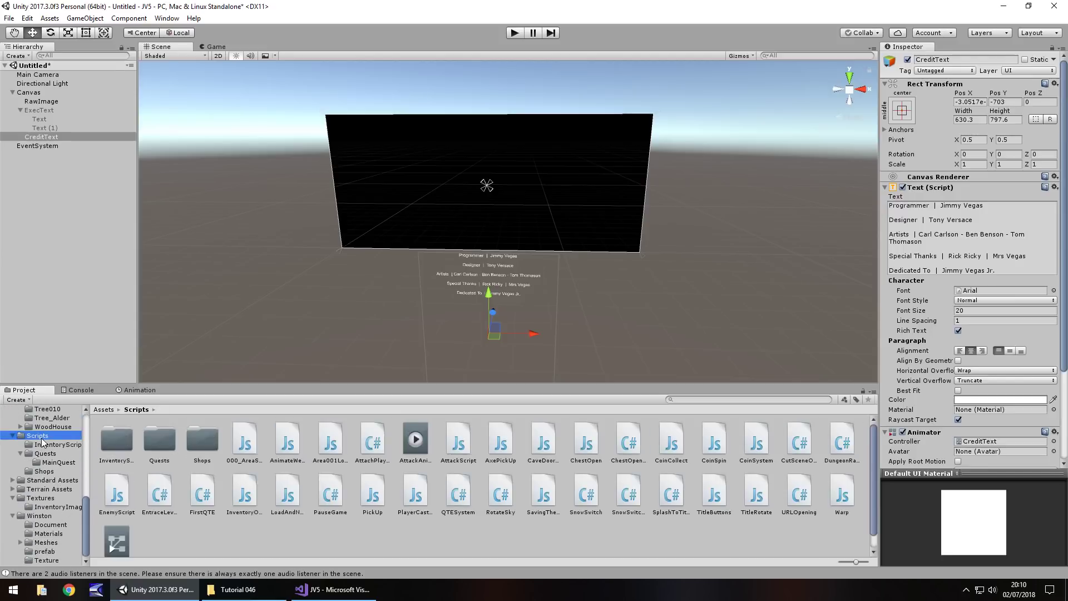
{"action": "right_click", "coordinate": [213, 533]}
{"action": "mouse_move", "coordinate": [319, 316]}
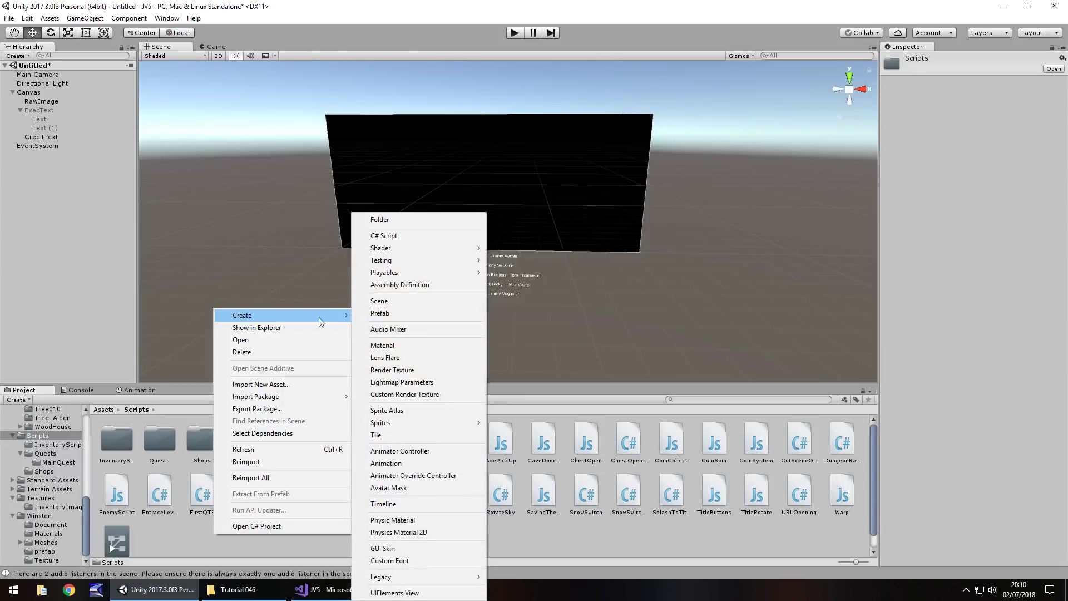
{"action": "left_click", "coordinate": [392, 235]}
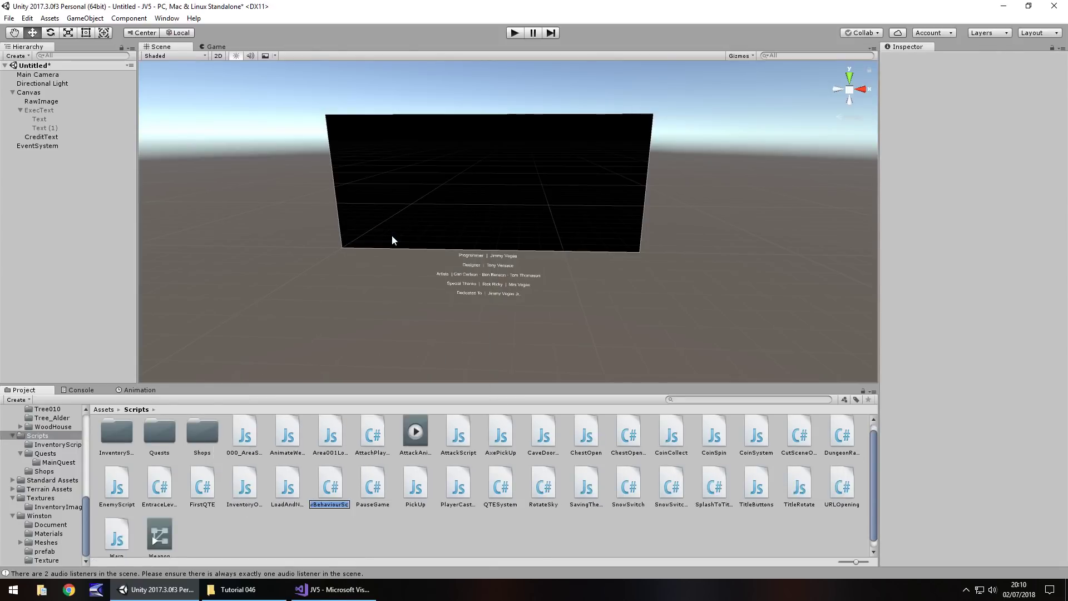
{"action": "type", "text": "CreditScript"}
{"action": "key", "text": "Return"}
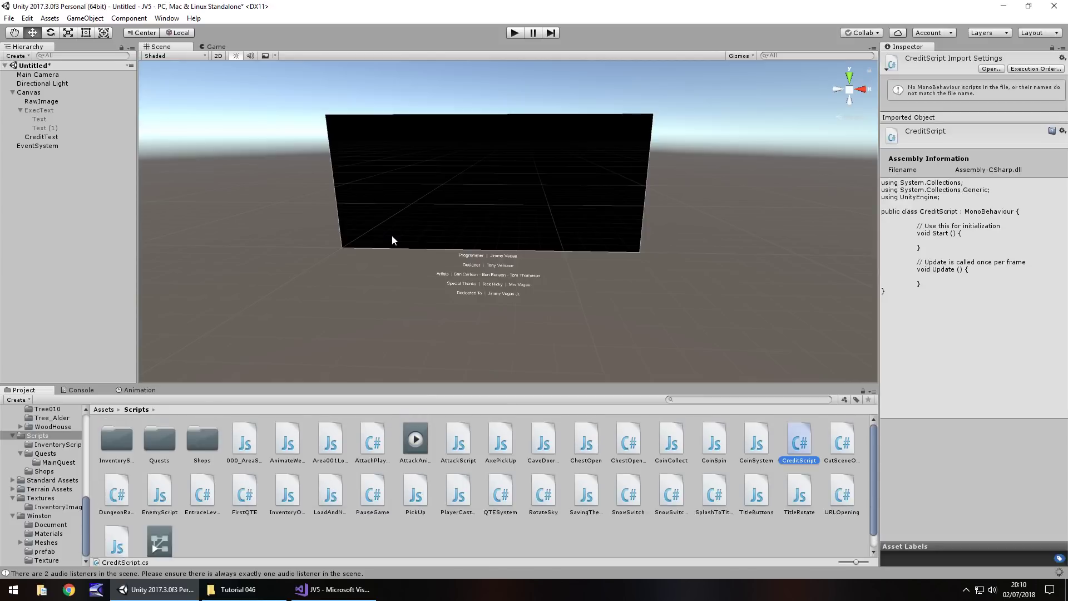
{"action": "key", "text": "Return"}
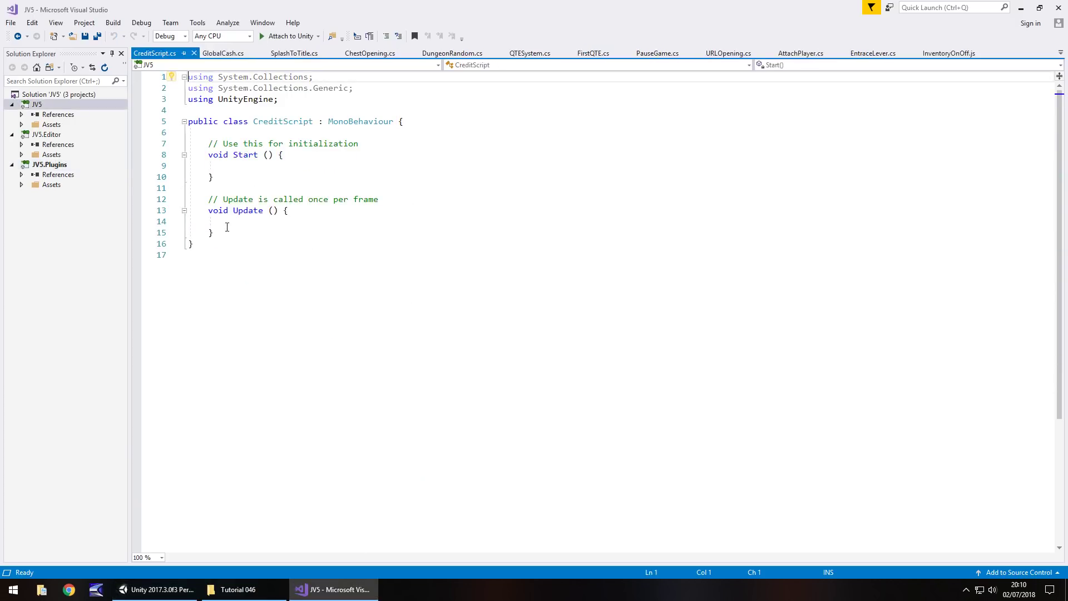
Remove the Update method and the initialization comment from CreditScript, leaving blank lines above Start for variables
{"action": "left_click_drag", "start_coordinate": [213, 232], "coordinate": [173, 193]}
{"action": "key", "text": "BackSpace"}
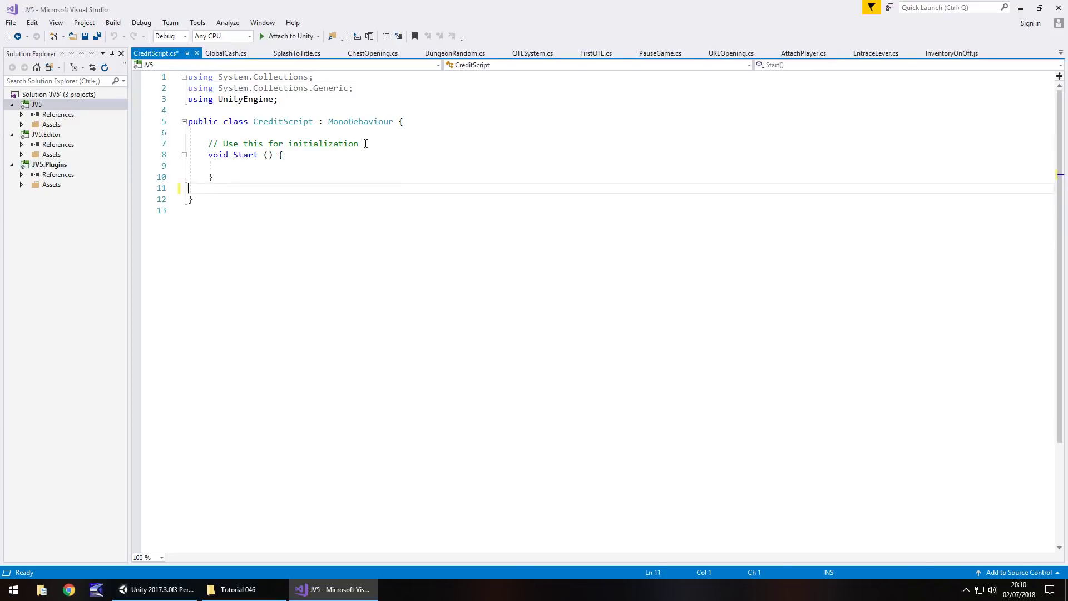
{"action": "left_click_drag", "start_coordinate": [363, 143], "coordinate": [198, 145]}
{"action": "key", "text": "BackSpace"}
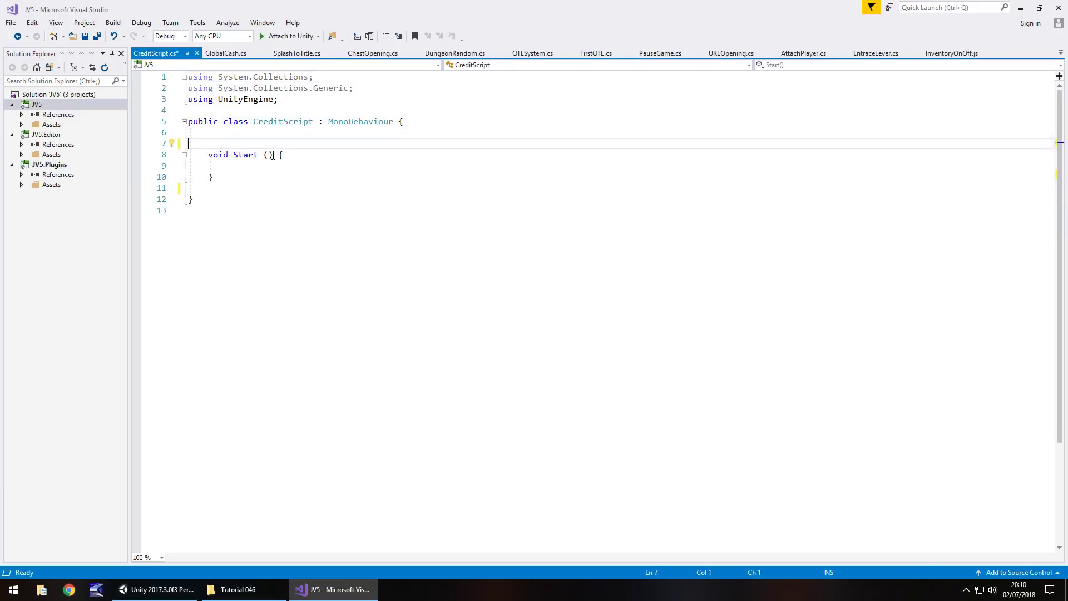
{"action": "key", "text": "Return"}
{"action": "key", "text": "Up"}
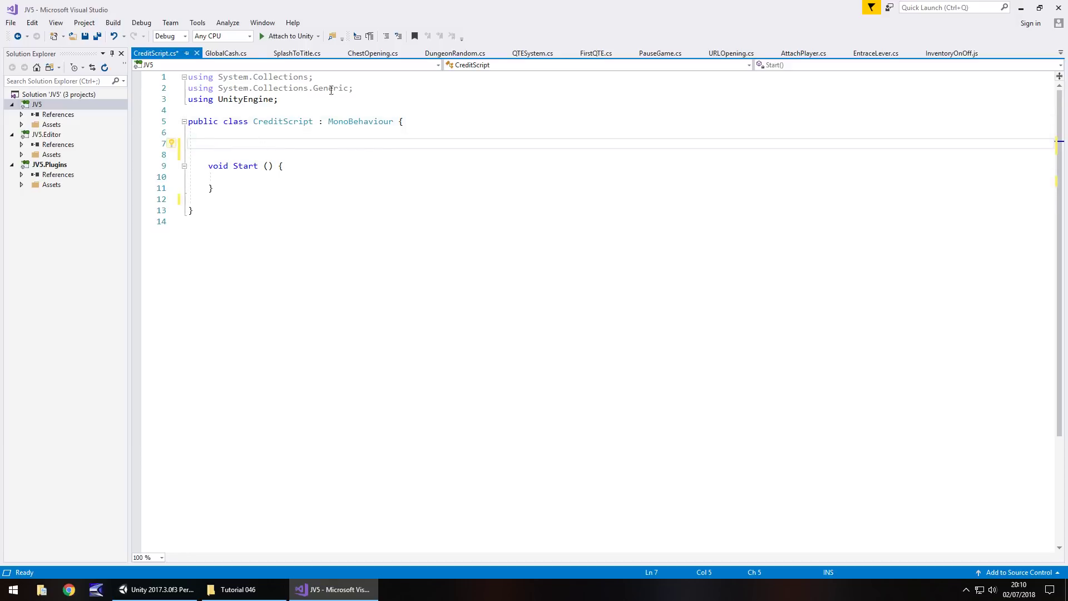
Check ChestOpening.cs for reference and declare a public GameObject variable named execProd at the top of the CreditScript class
{"action": "left_click", "coordinate": [372, 53]}
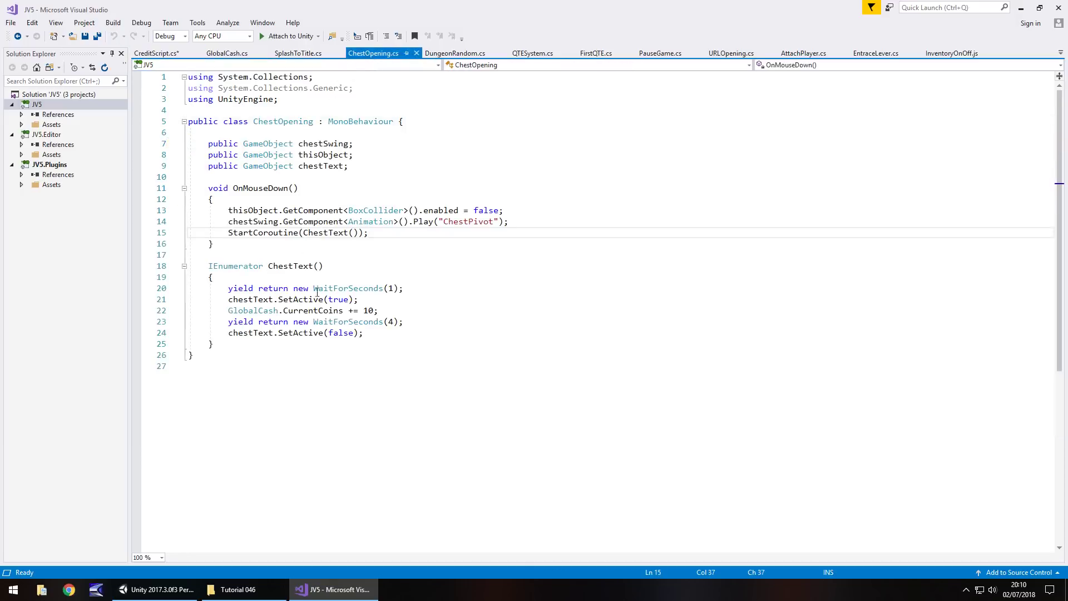
{"action": "left_click", "coordinate": [158, 55]}
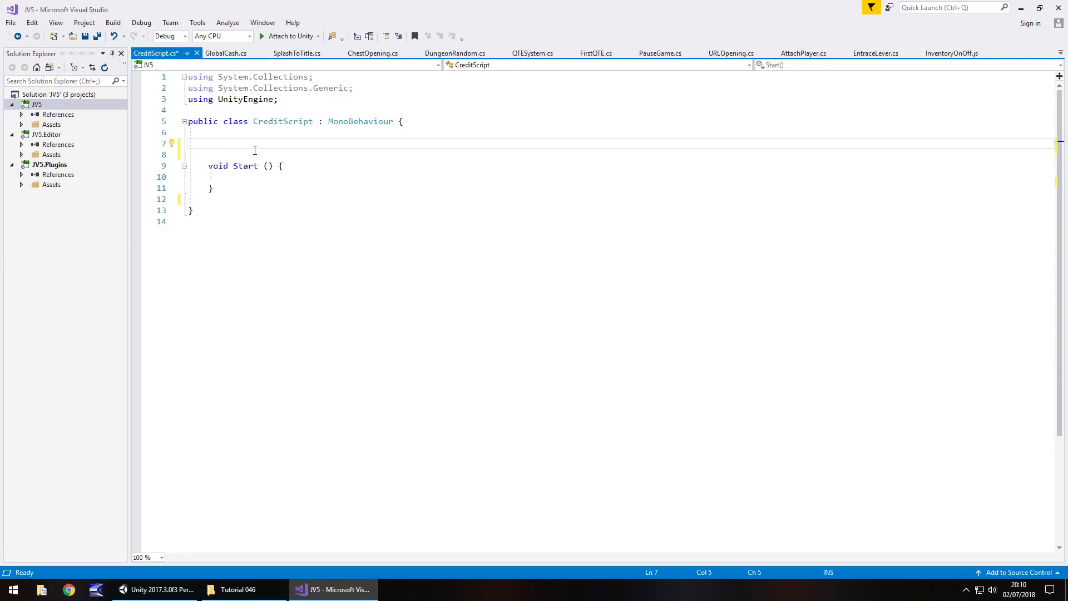
{"action": "type", "text": "publi"}
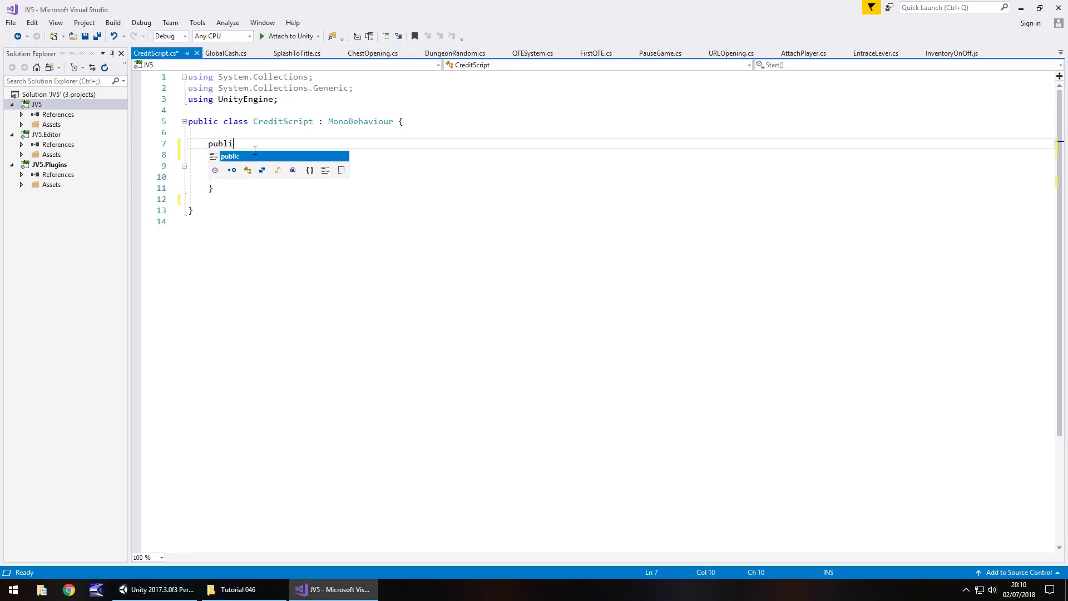
{"action": "type", "text": "c Game"}
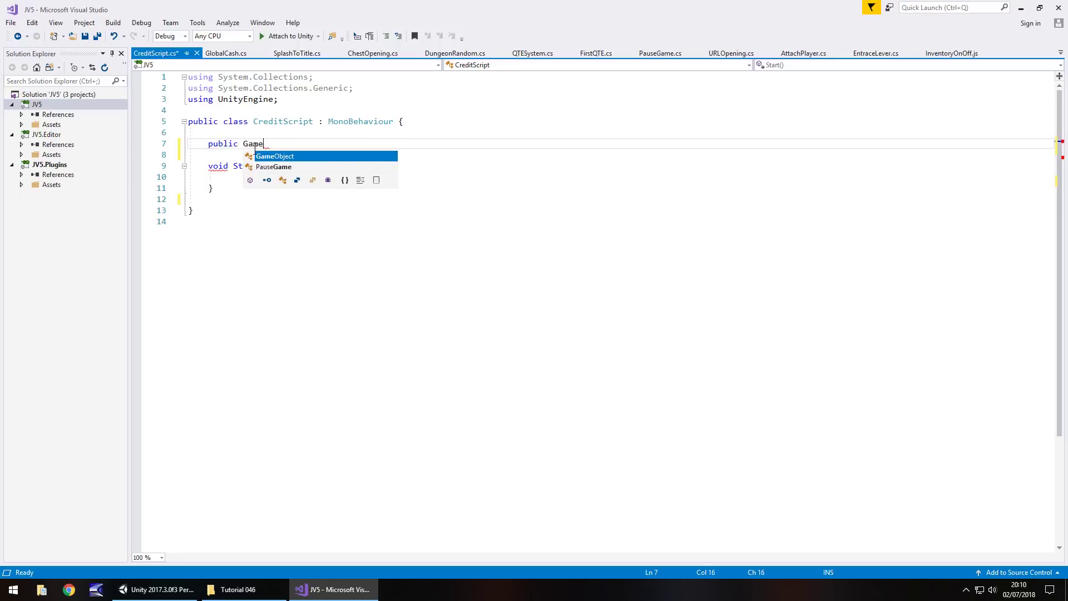
{"action": "type", "text": "Object e3x"}
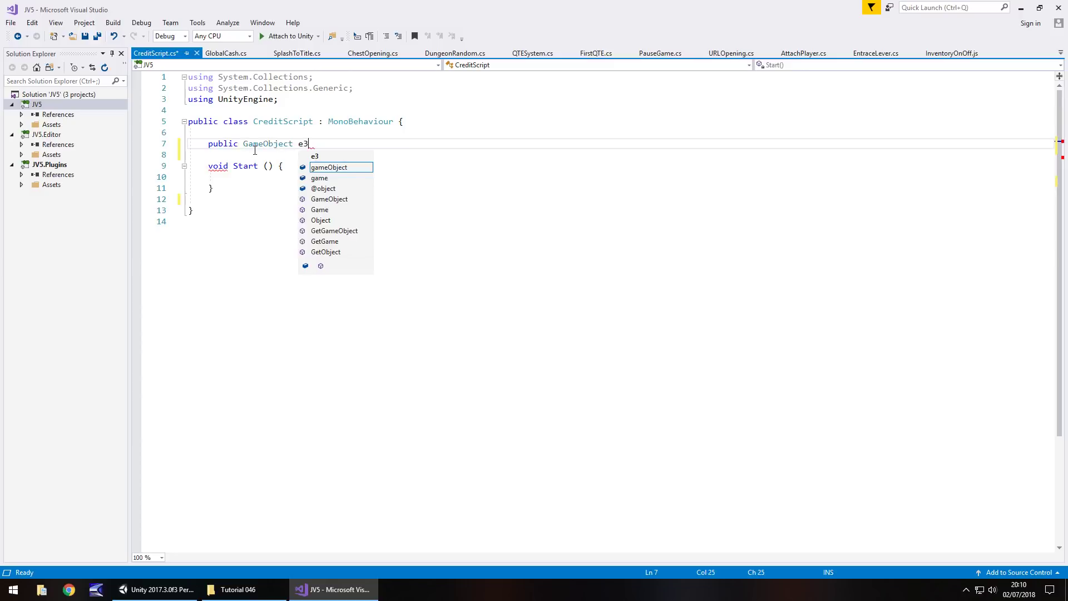
{"action": "key", "text": "BackSpace"}
{"action": "key", "text": "BackSpace"}
{"action": "type", "text": "xecProd;"}
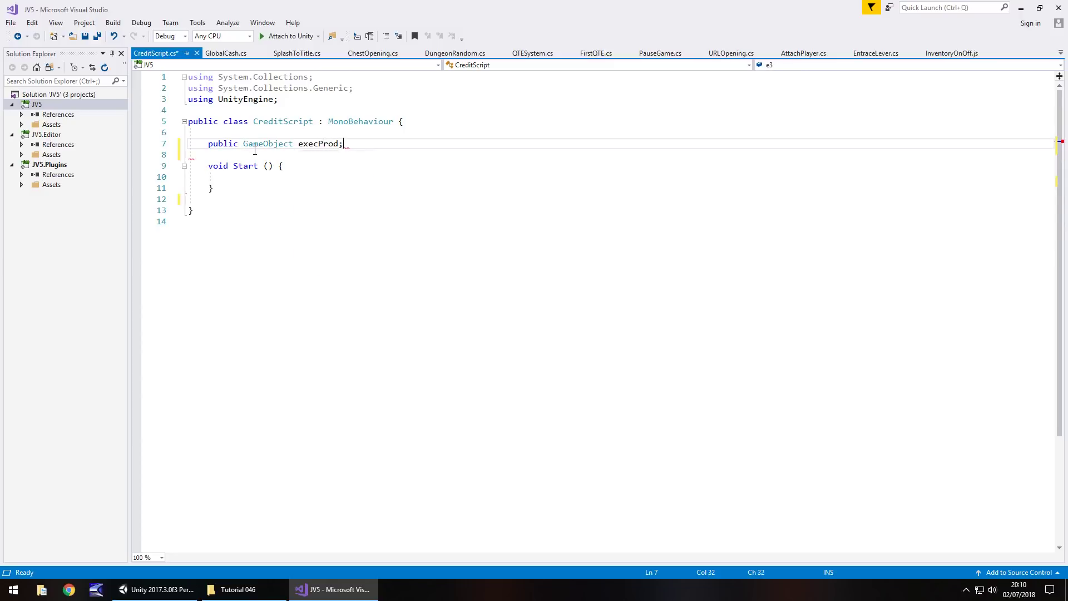
Declare a second public GameObject variable named theCred below execProd
{"action": "key", "text": "Return"}
{"action": "type", "text": "public"}
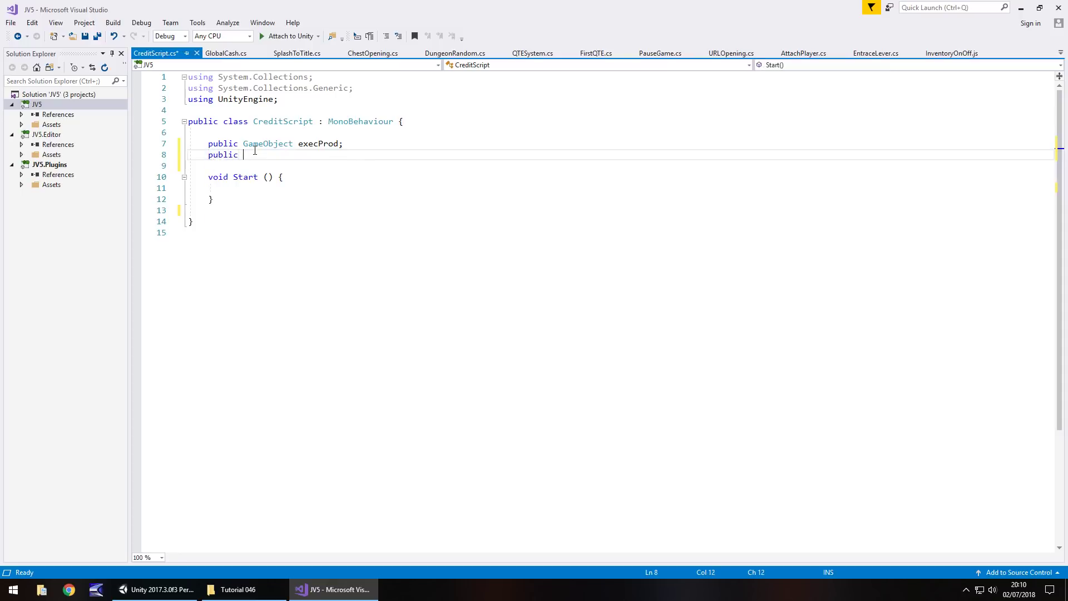
{"action": "type", "text": " GameObject"}
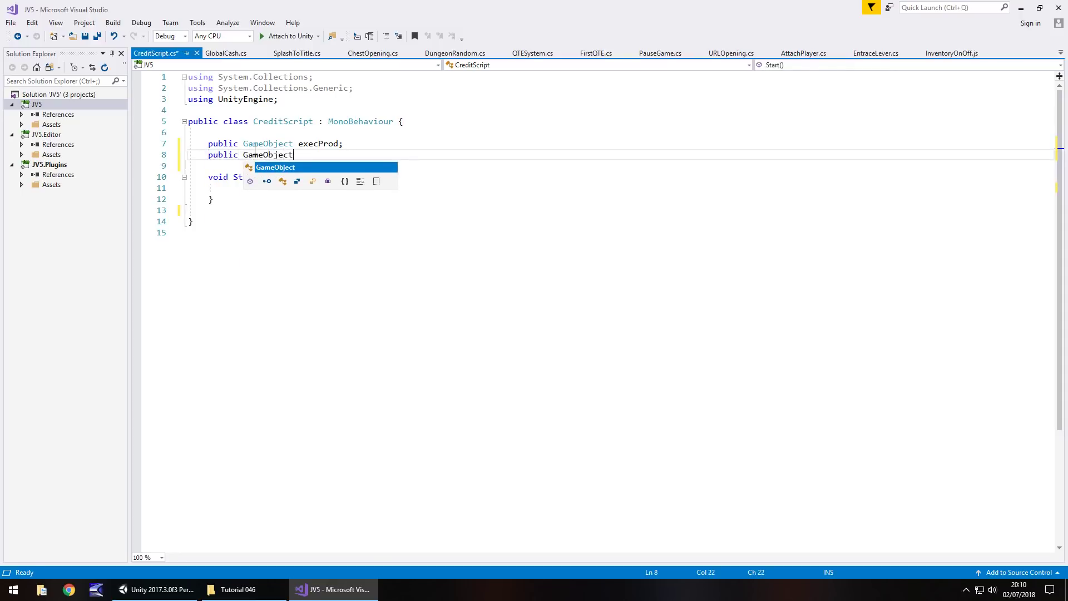
{"action": "type", "text": " theCred"}
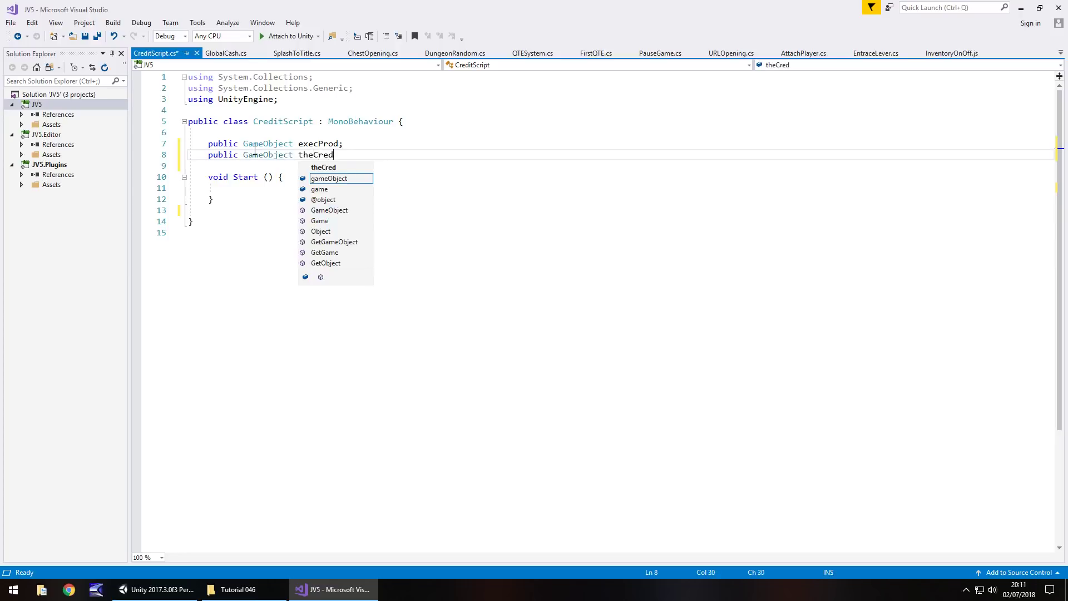
{"action": "type", "text": ";"}
Add an IEnumerator method named RollCreds() with an empty body below the Start method
{"action": "left_click", "coordinate": [282, 199]}
{"action": "key", "text": "Return"}
{"action": "key", "text": "Return"}
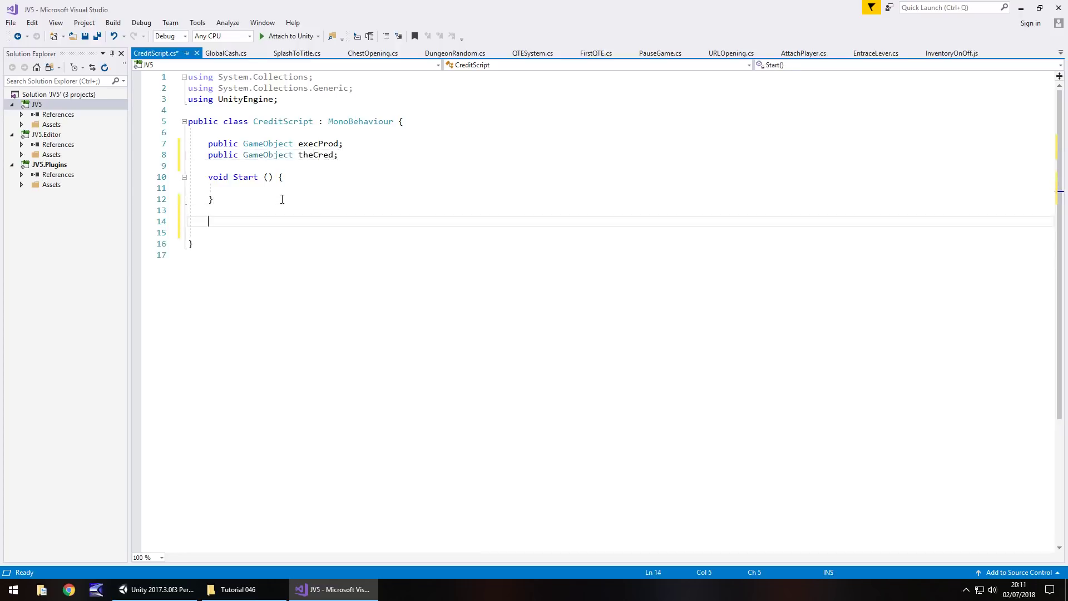
{"action": "type", "text": "IEnumera"}
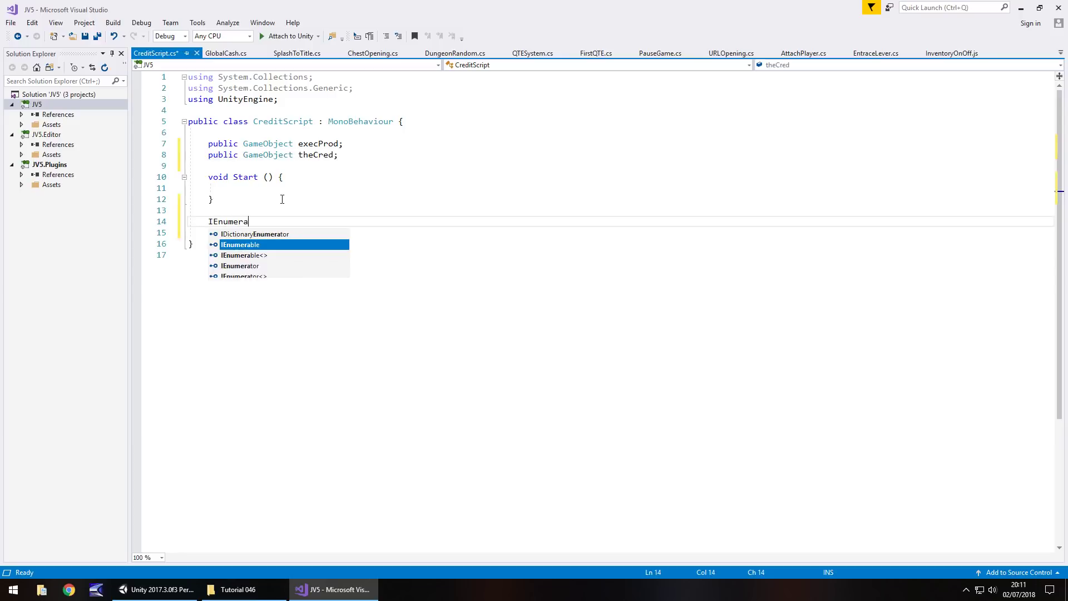
{"action": "type", "text": "tor R"}
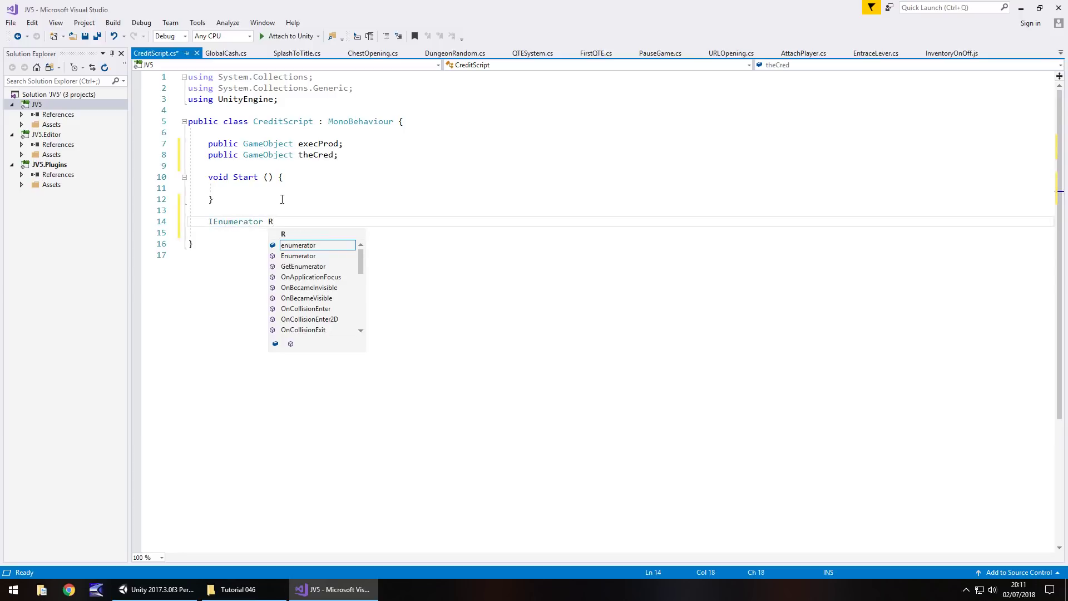
{"action": "type", "text": "ollCreds() {"}
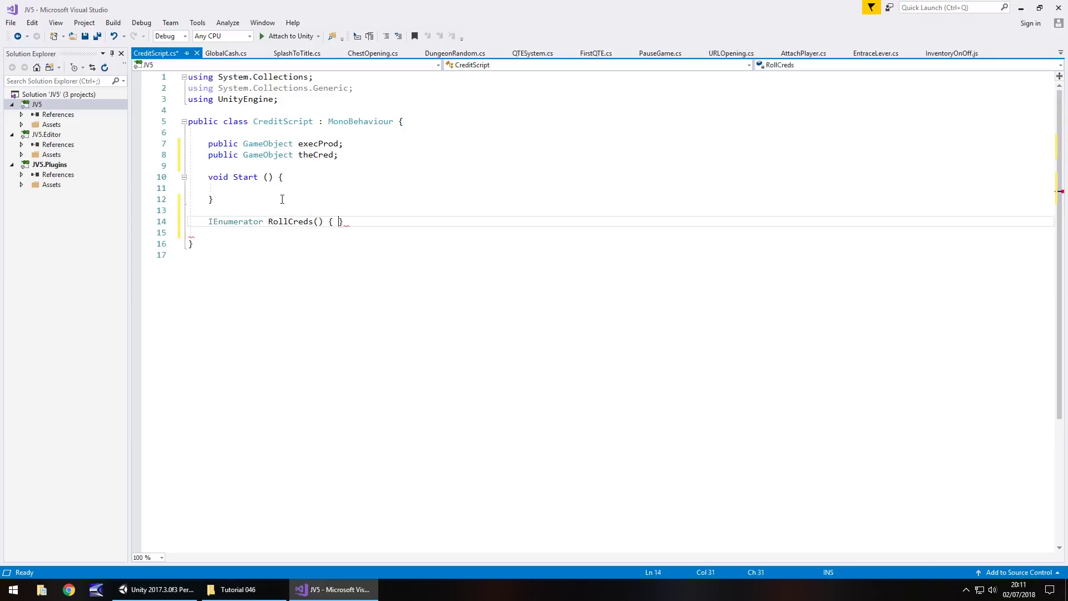
{"action": "key", "text": "Return"}
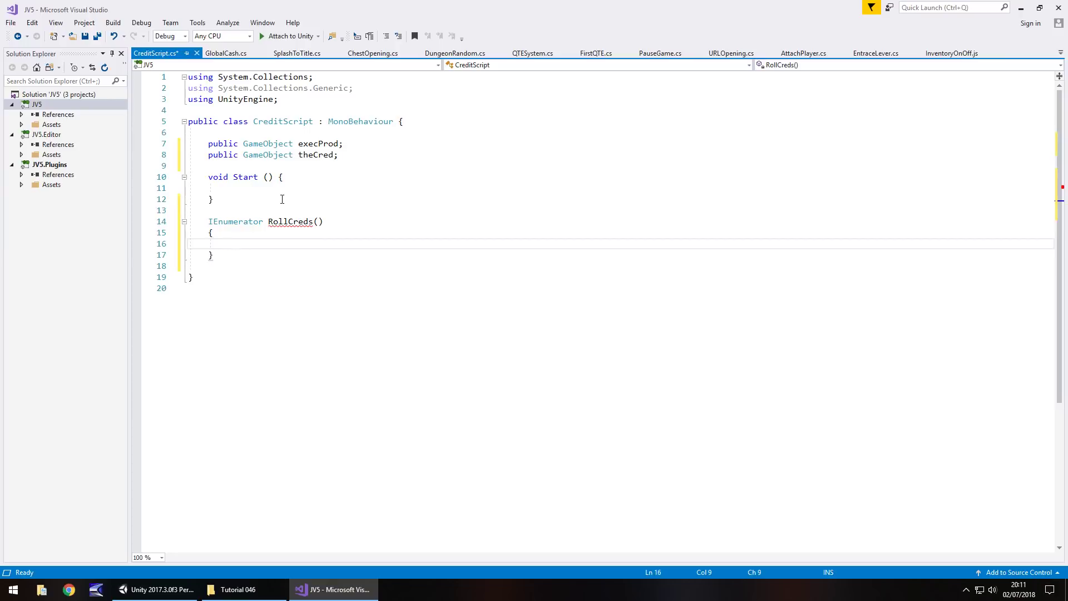
Make RollCreds wait half a second with yield return new WaitForSeconds(0.5f);
{"action": "type", "text": "yield return"}
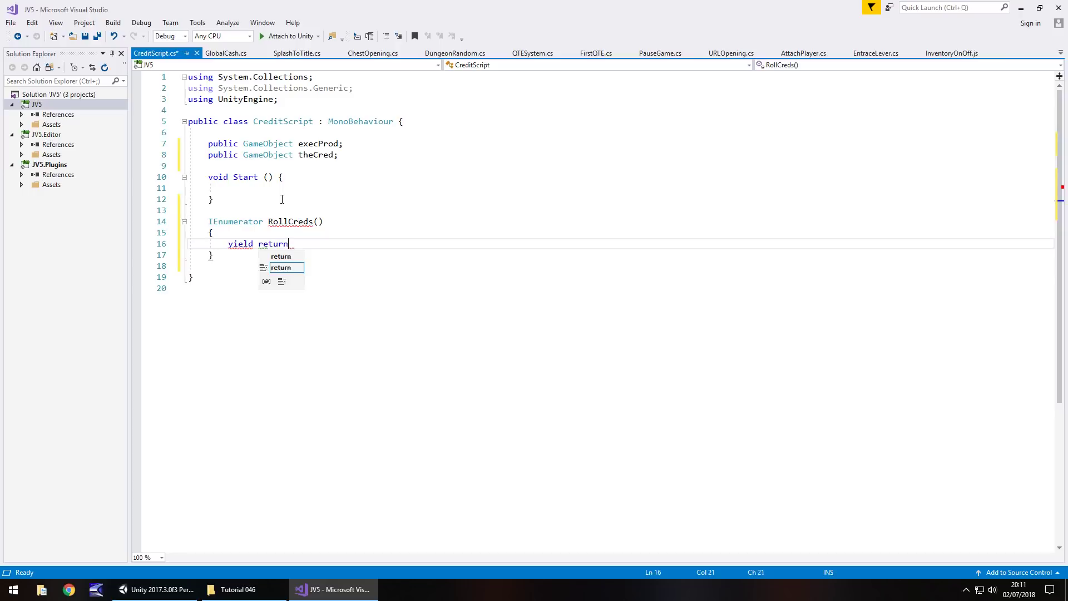
{"action": "type", "text": " new Wait"}
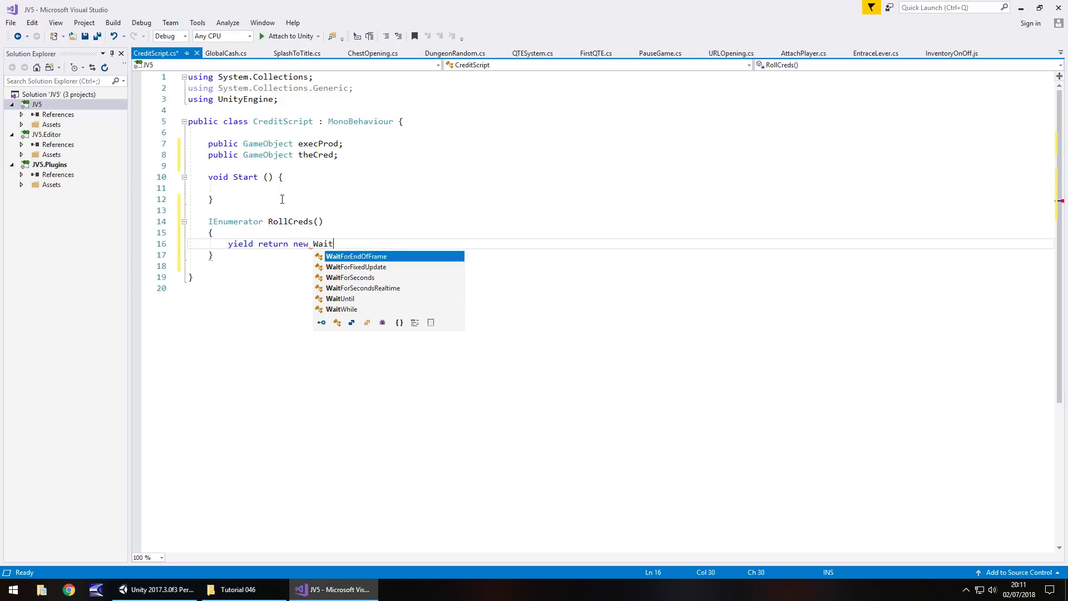
{"action": "type", "text": "ForSecon"}
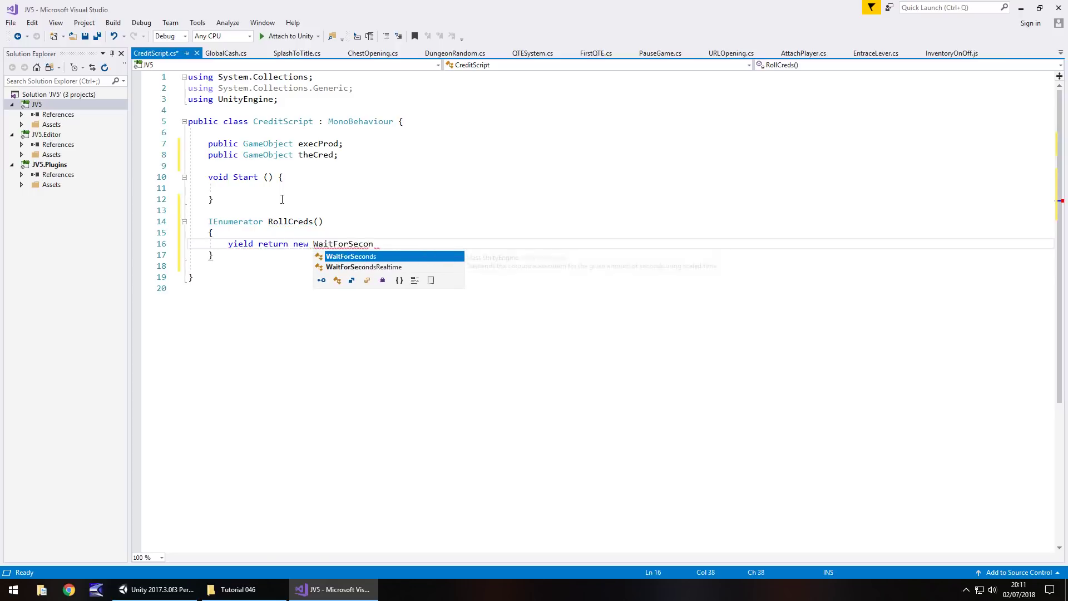
{"action": "type", "text": "ds(0"}
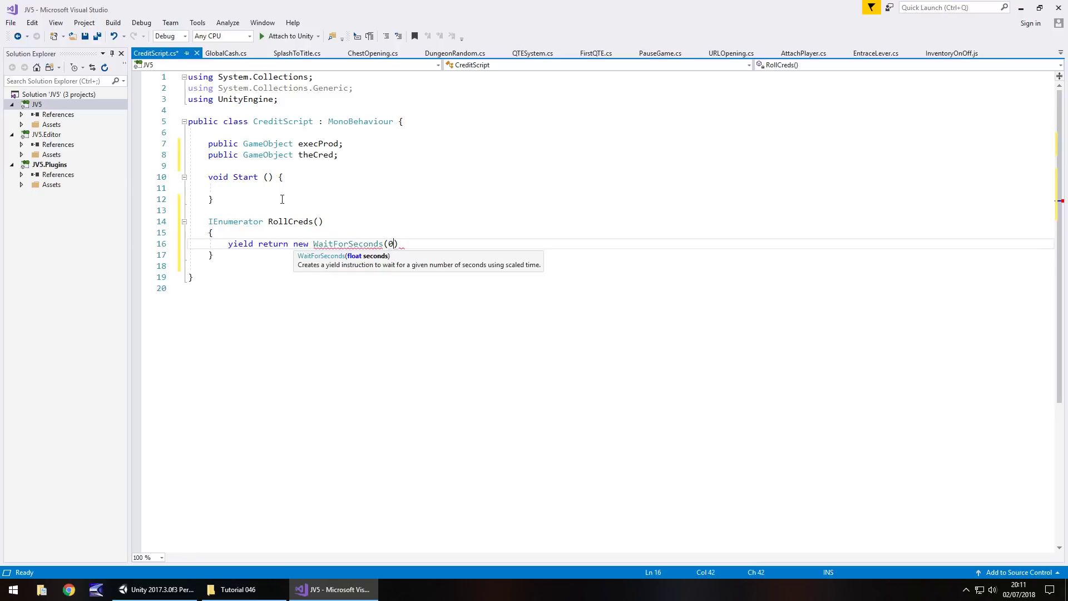
{"action": "type", "text": ".5f);"}
{"action": "key", "text": "Return"}
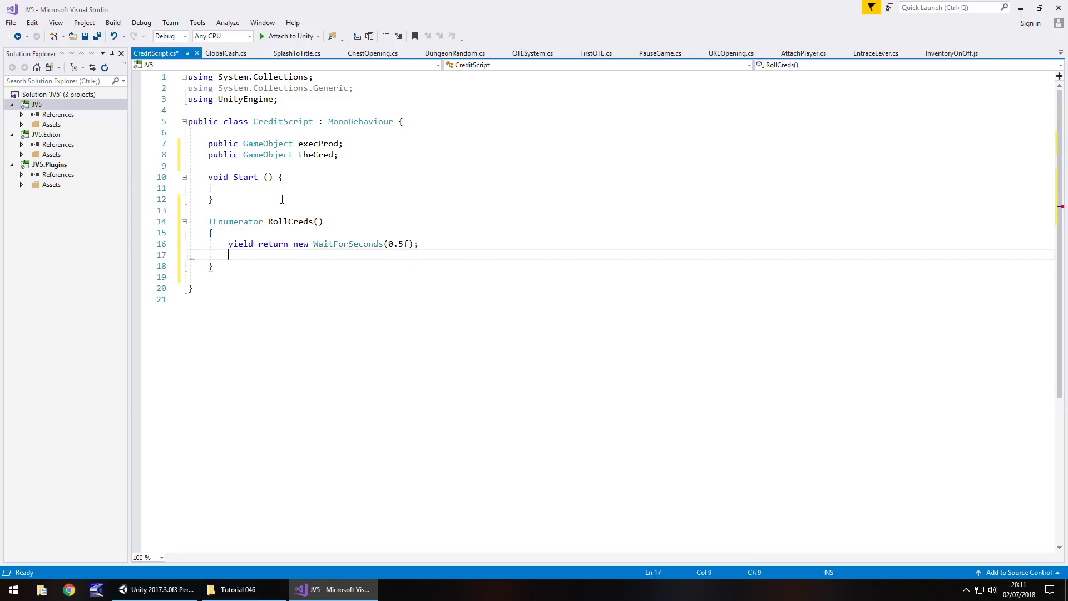
Activate the executive producer object in RollCreds after the half-second wait with execProd.SetActive(true);
{"action": "type", "text": "e"}
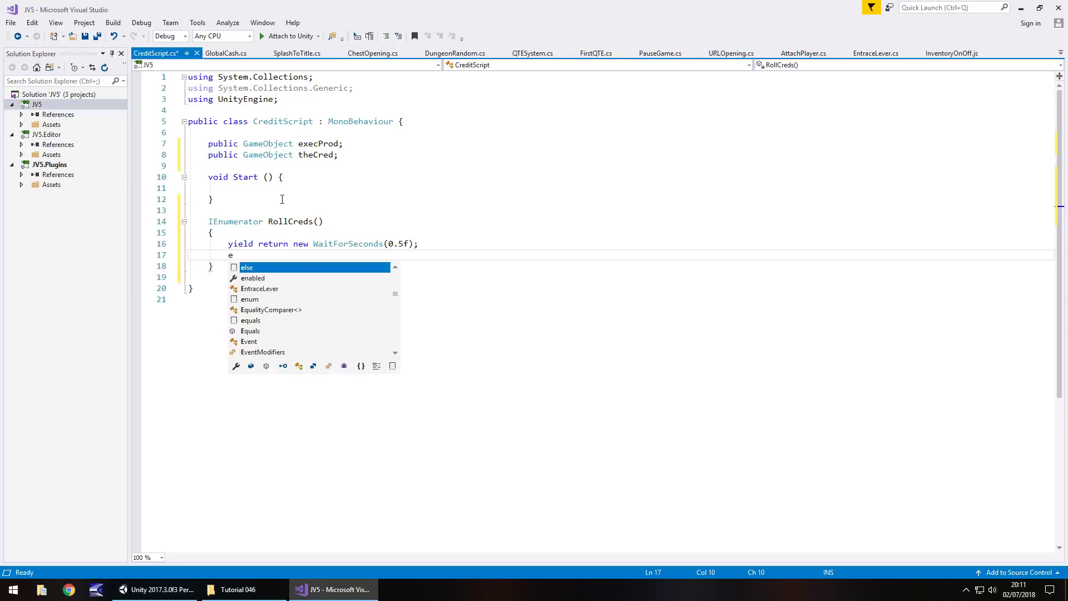
{"action": "type", "text": "xecPro"}
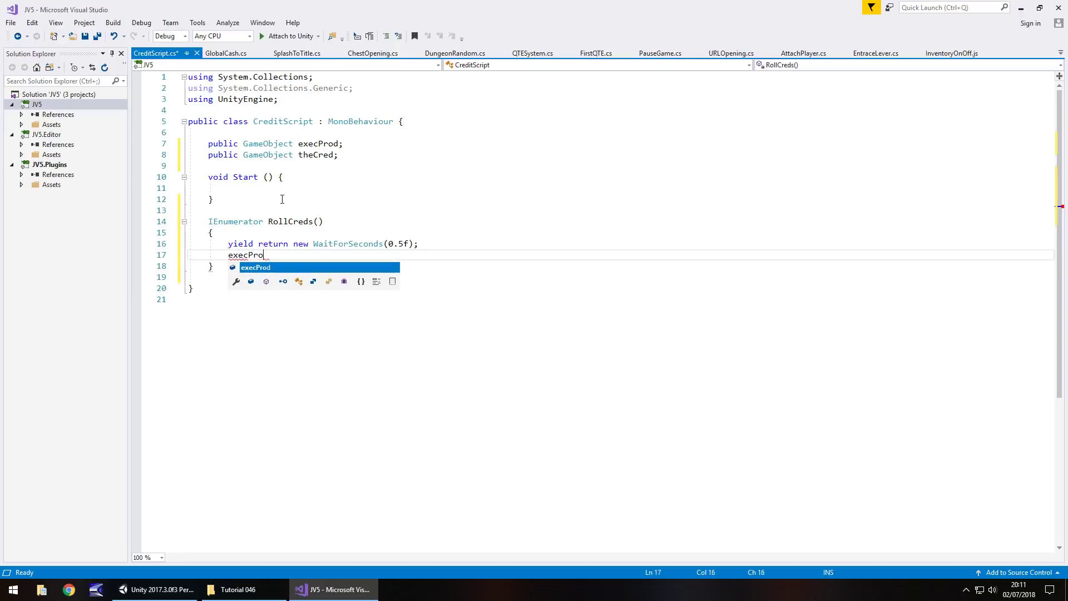
{"action": "type", "text": "d.SetActive(fal"}
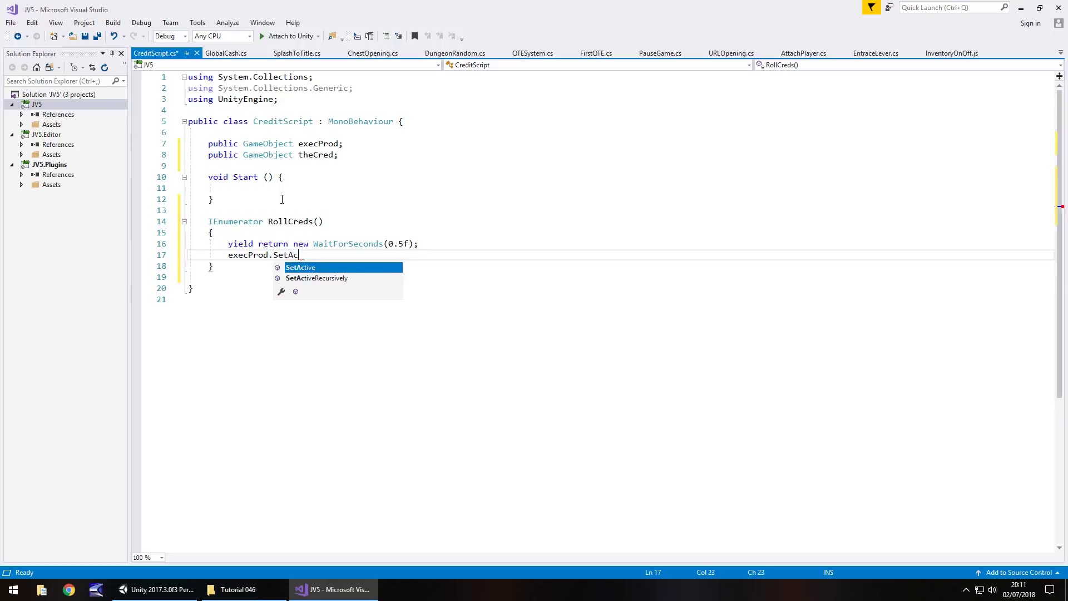
{"action": "key", "text": "BackSpace"}
{"action": "key", "text": "BackSpace"}
{"action": "key", "text": "BackSpace"}
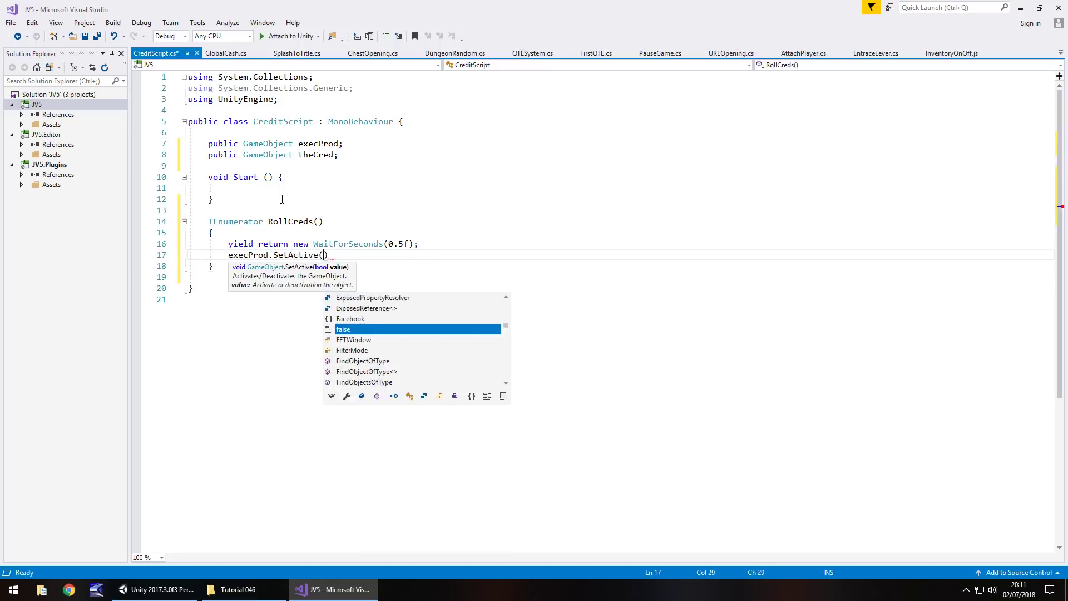
{"action": "type", "text": "true);"}
{"action": "key", "text": "Return"}
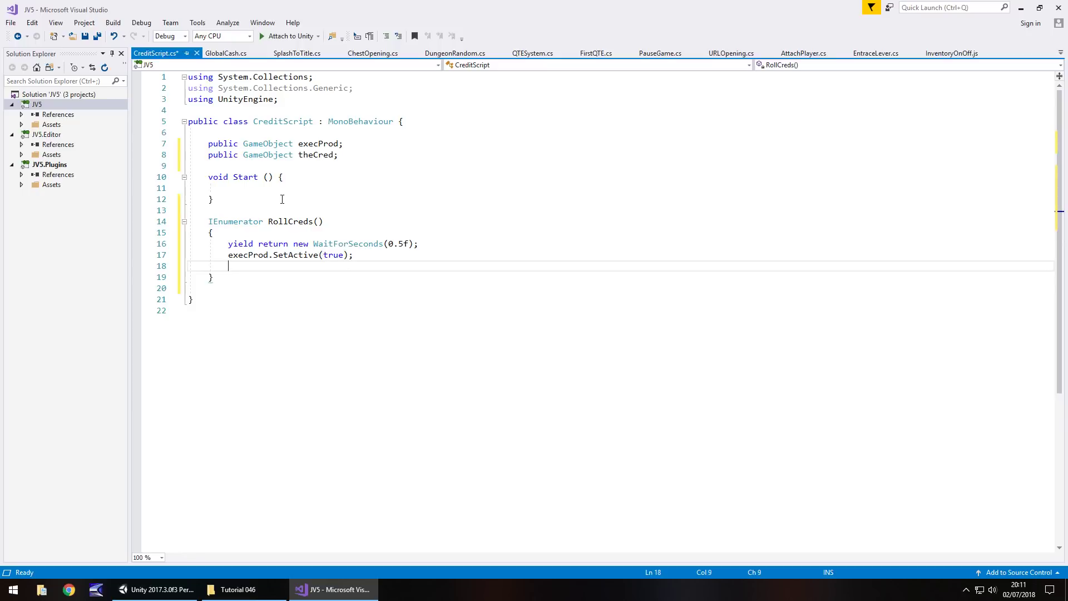
Add a three-second wait below the execProd activation with yield return new WaitForSeconds(3);
{"action": "type", "text": "yield return new Wai"}
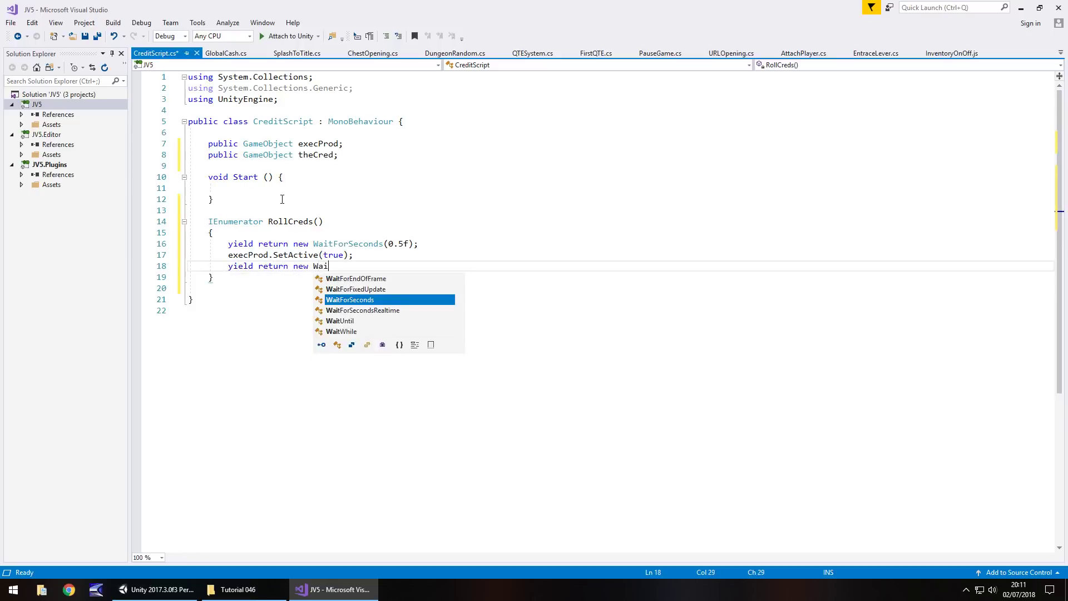
{"action": "type", "text": "tForSecon"}
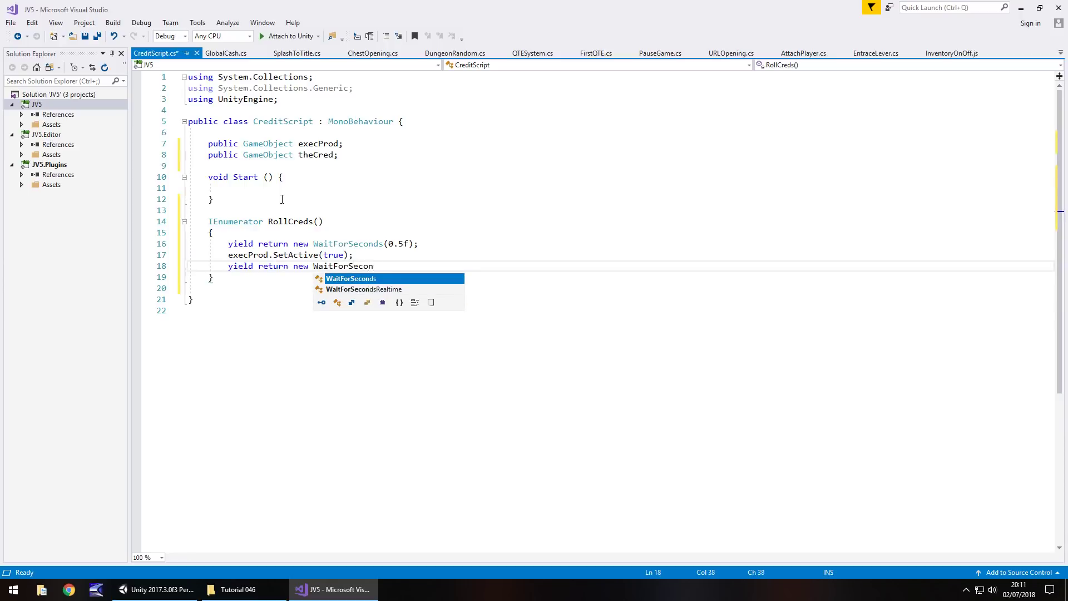
{"action": "type", "text": "ds(3);"}
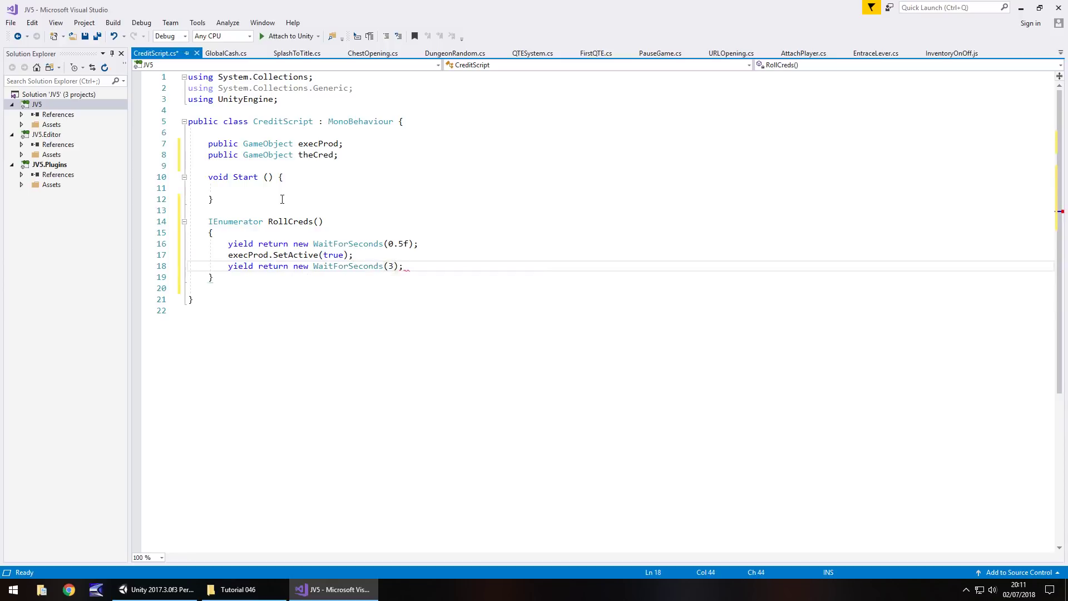
{"action": "key", "text": "Return"}
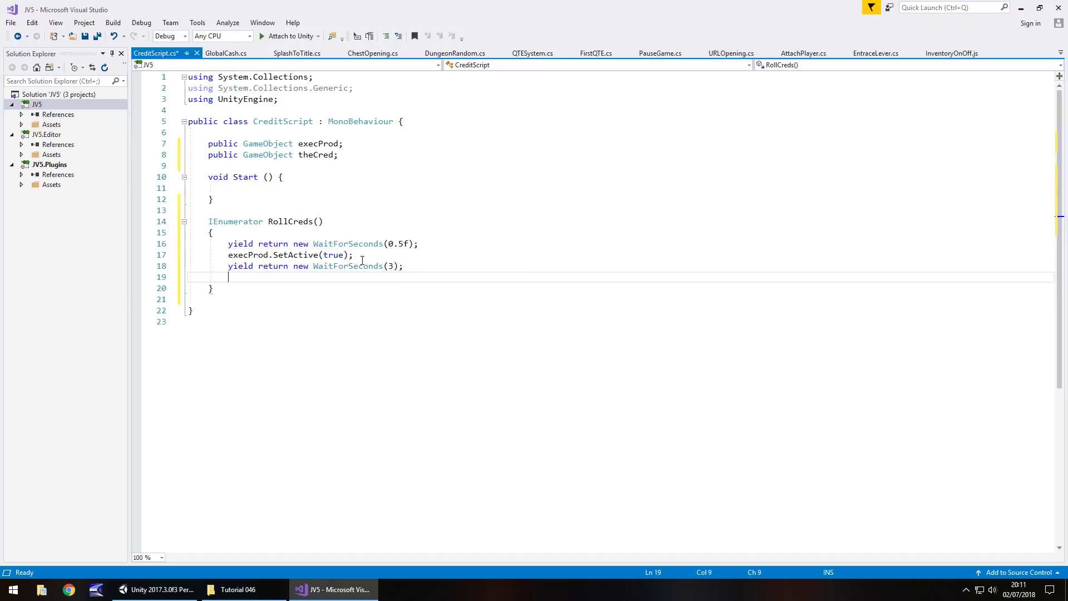
Copy the execProd.SetActive(true); line below the three-second wait and change its argument to false
{"action": "left_click_drag", "start_coordinate": [359, 256], "coordinate": [227, 256]}
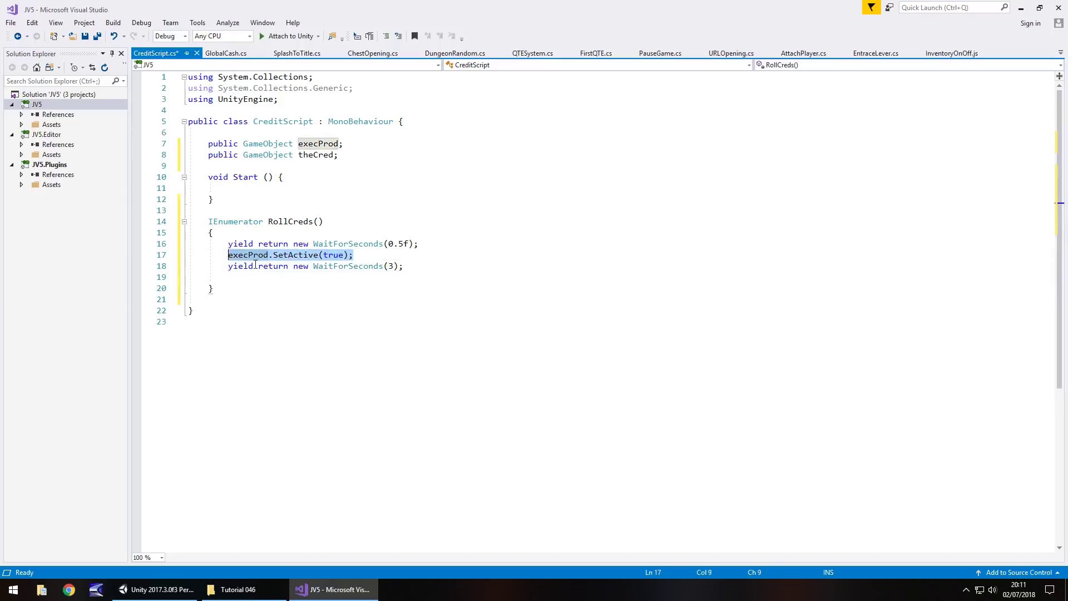
{"action": "key", "text": "ctrl+c"}
{"action": "left_click", "coordinate": [287, 275]}
{"action": "key", "text": "ctrl+v"}
{"action": "left_click_drag", "start_coordinate": [323, 277], "coordinate": [343, 277]}
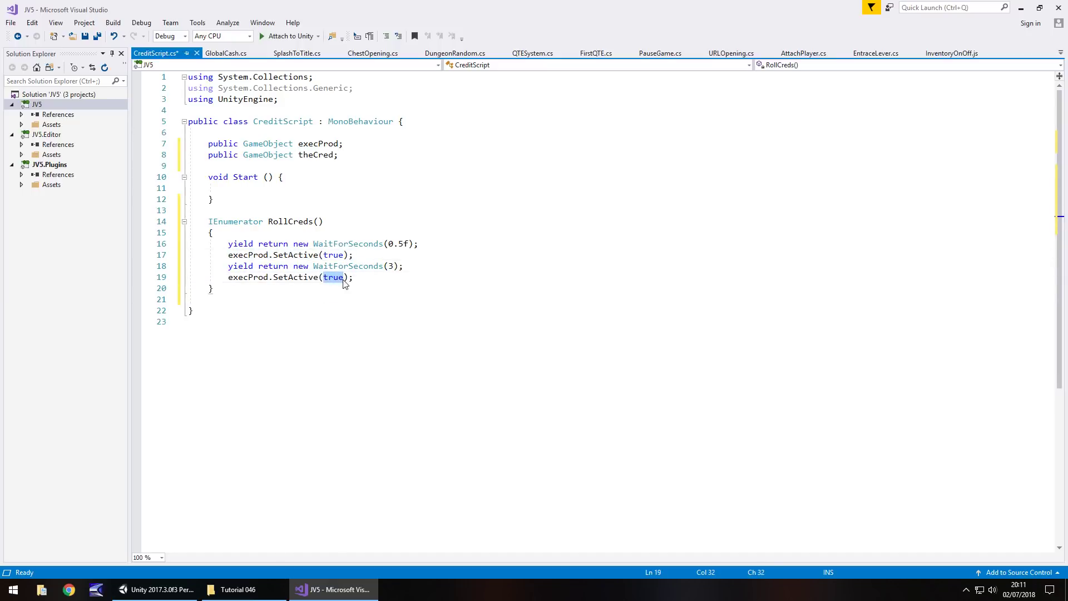
{"action": "type", "text": "false"}
{"action": "left_click", "coordinate": [372, 278]}
{"action": "key", "text": "Return"}
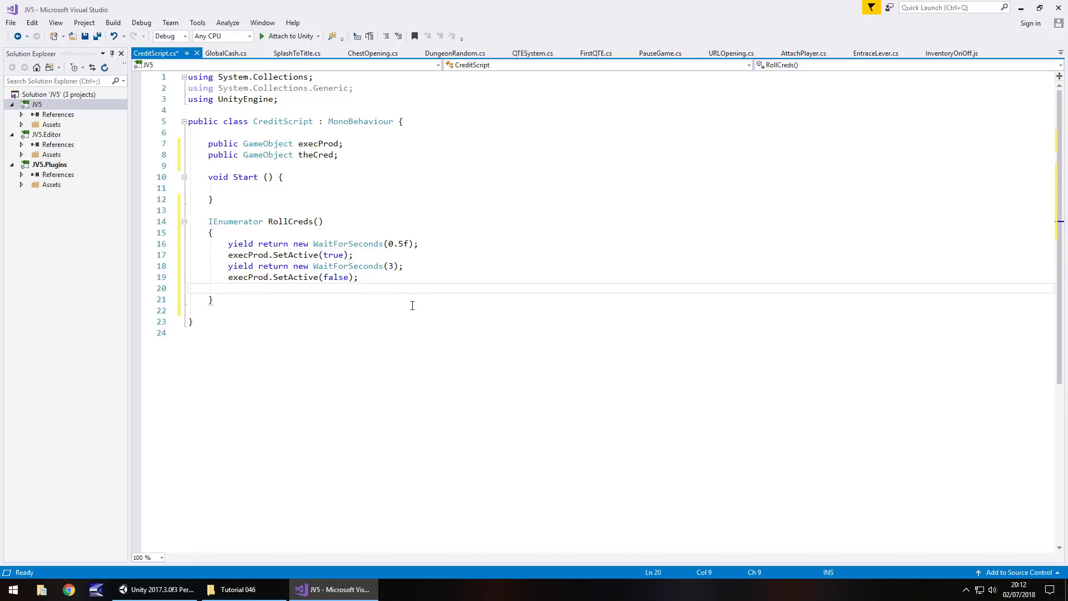
Add theCred.SetActive(true); as the last line of RollCreds and save the script
{"action": "type", "text": "the"}
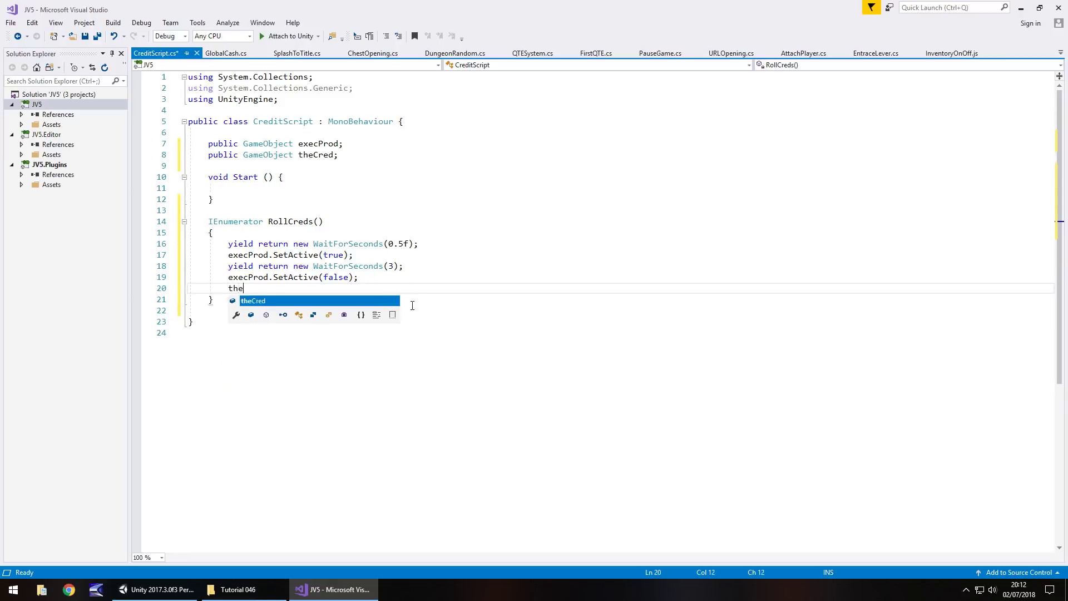
{"action": "type", "text": "Cred.SetA"}
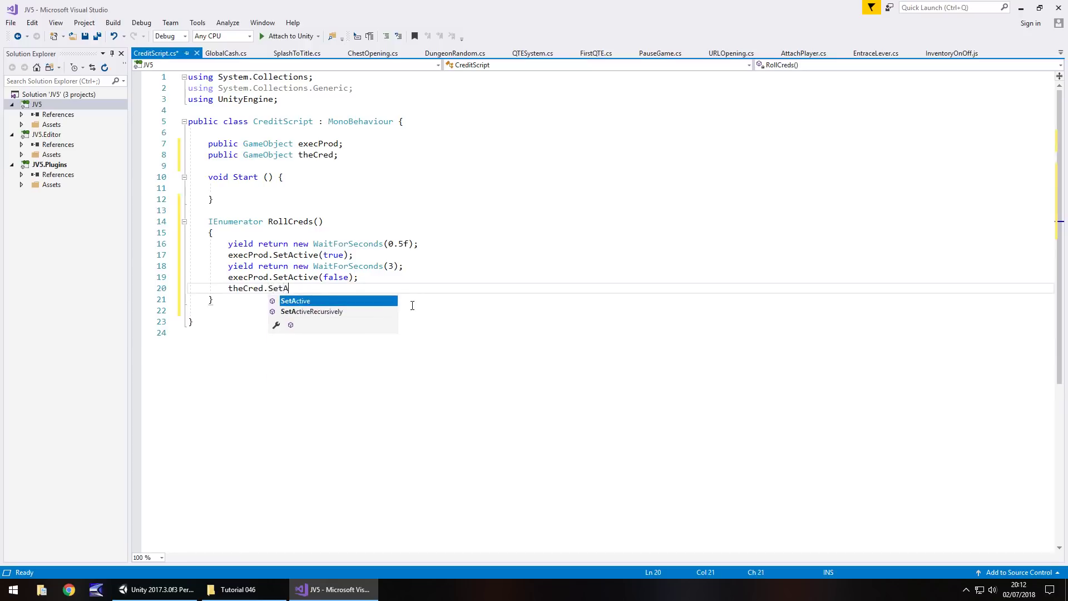
{"action": "type", "text": "ctive(true)"}
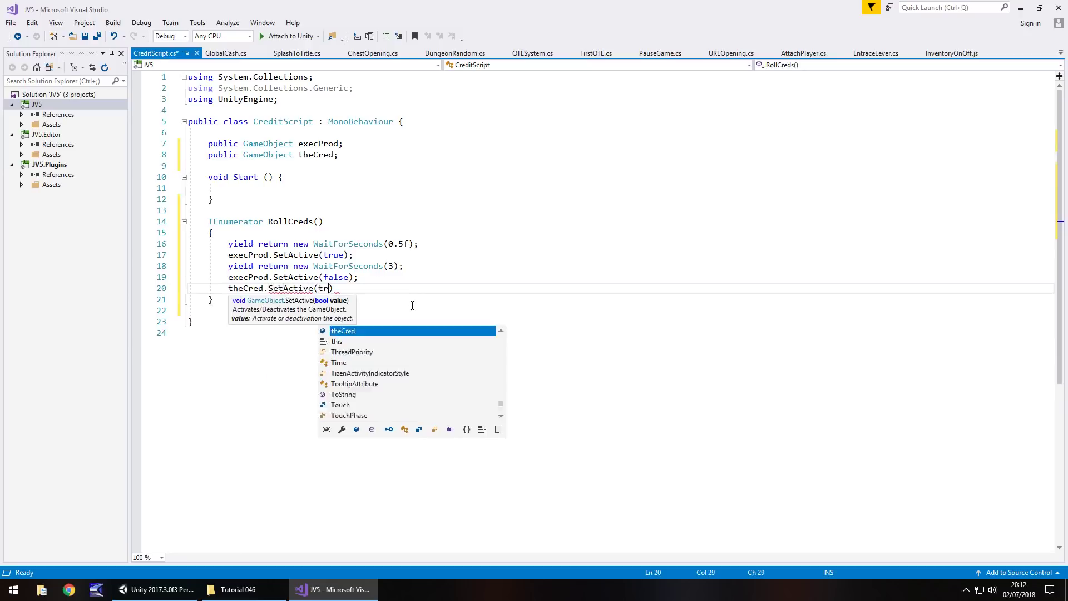
{"action": "type", "text": ";"}
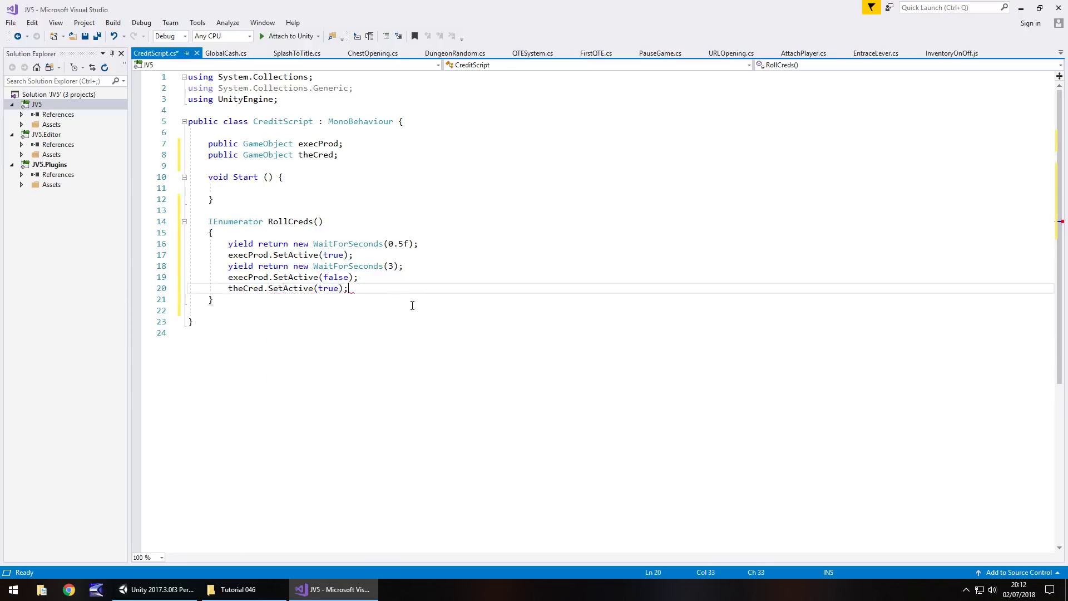
{"action": "key", "text": "ctrl+s"}
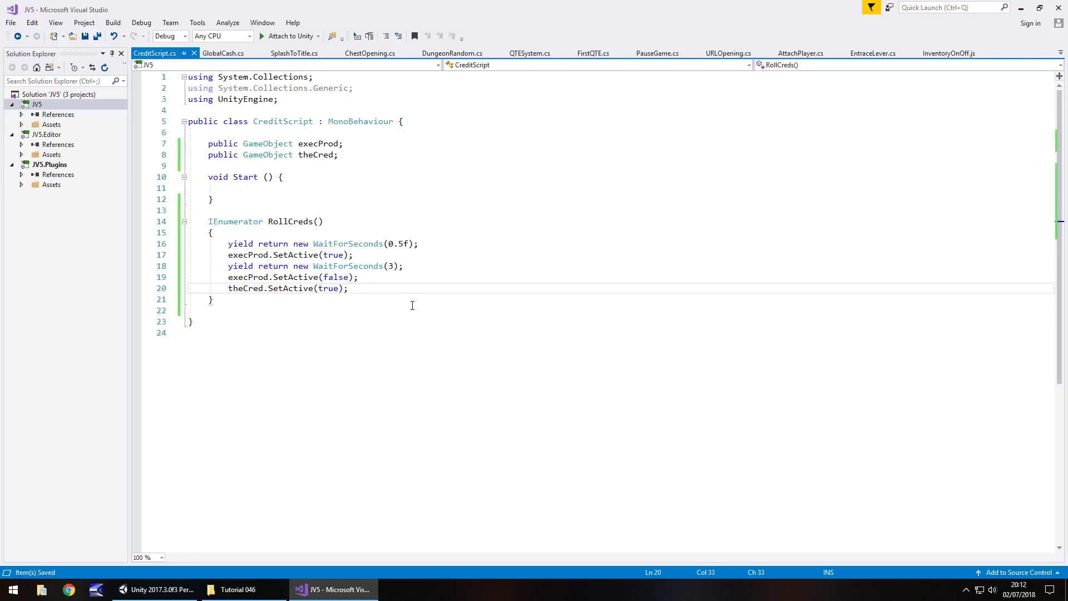
Switch to Unity and turn off Loop Time for the CreditAnim clip in the Animation folder
{"action": "left_click", "coordinate": [156, 589]}
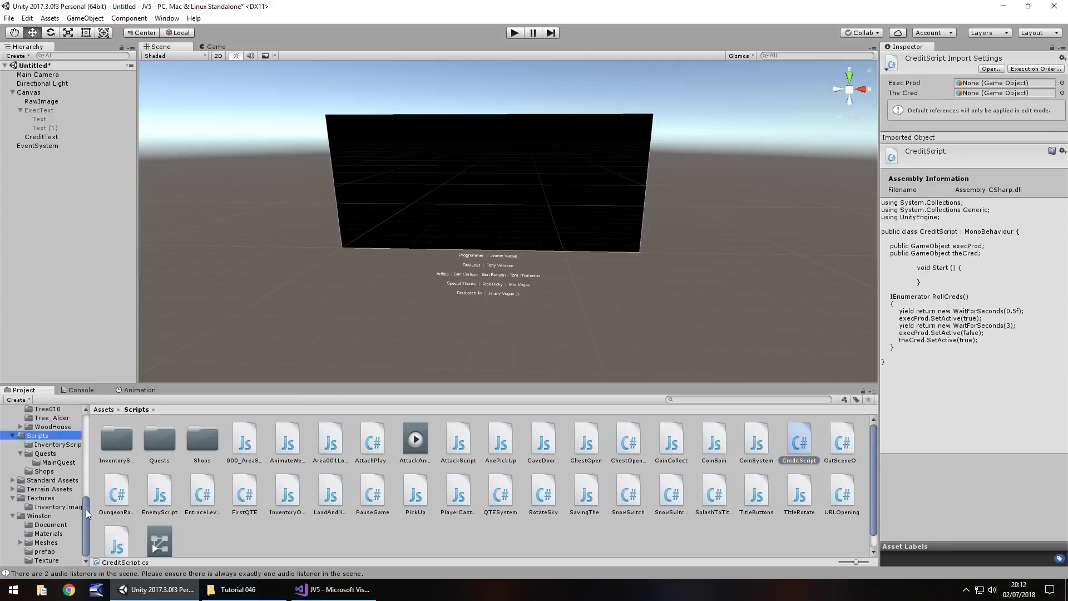
{"action": "left_click_drag", "start_coordinate": [86, 509], "coordinate": [91, 417]}
{"action": "left_click", "coordinate": [42, 434]}
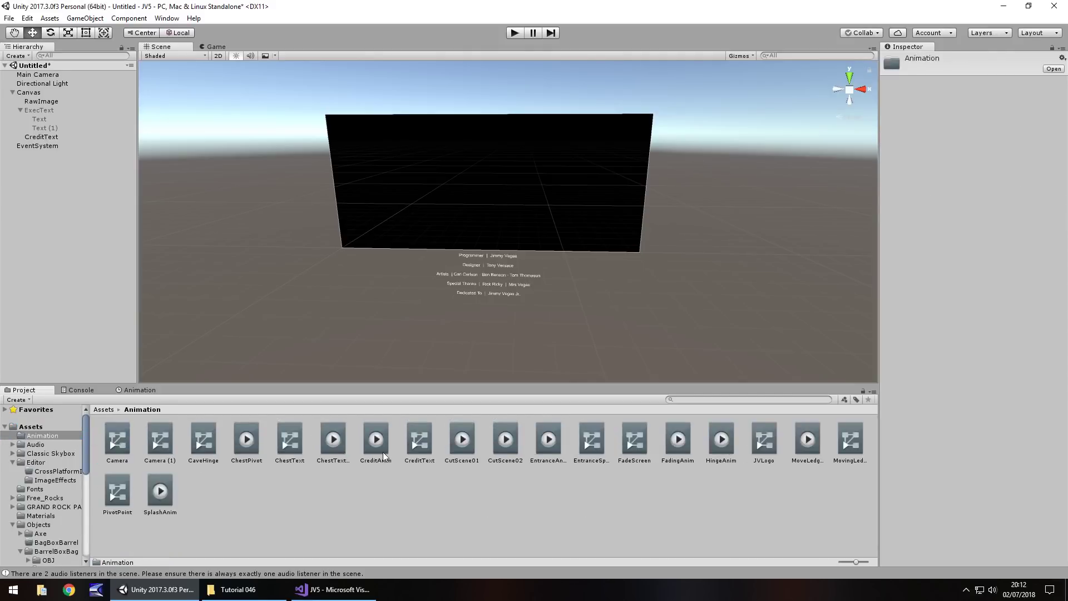
{"action": "left_click", "coordinate": [382, 451]}
{"action": "left_click", "coordinate": [957, 94]}
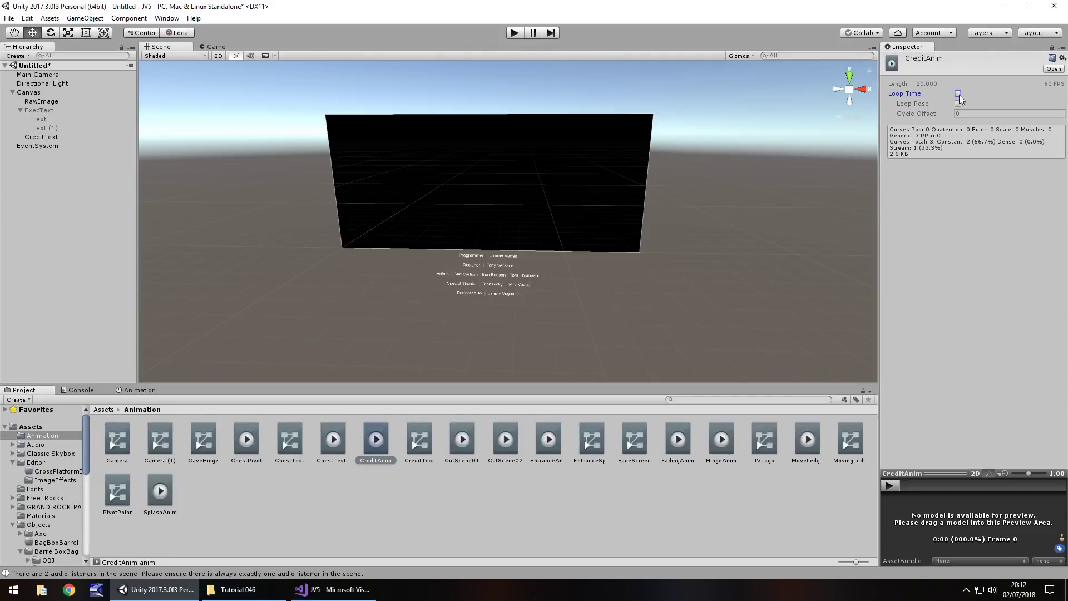
Create an empty GameObject and attach CreditScript from the Scripts folder to it
{"action": "left_click", "coordinate": [86, 18]}
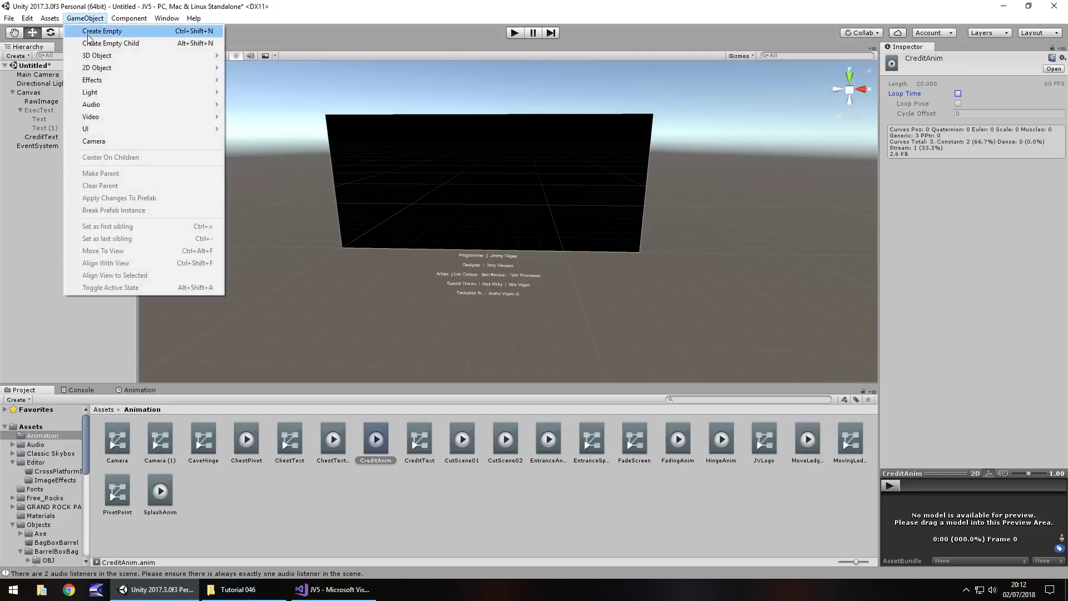
{"action": "left_click", "coordinate": [88, 35]}
{"action": "left_click_drag", "start_coordinate": [79, 430], "coordinate": [84, 499]}
{"action": "left_click", "coordinate": [48, 491]}
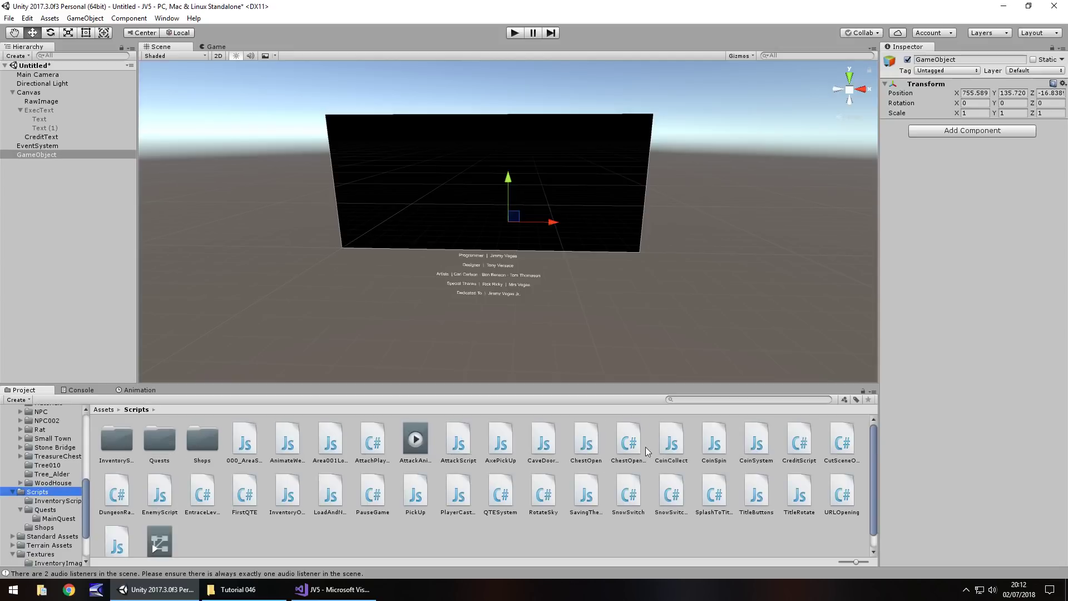
{"action": "left_click_drag", "start_coordinate": [799, 445], "coordinate": [55, 154]}
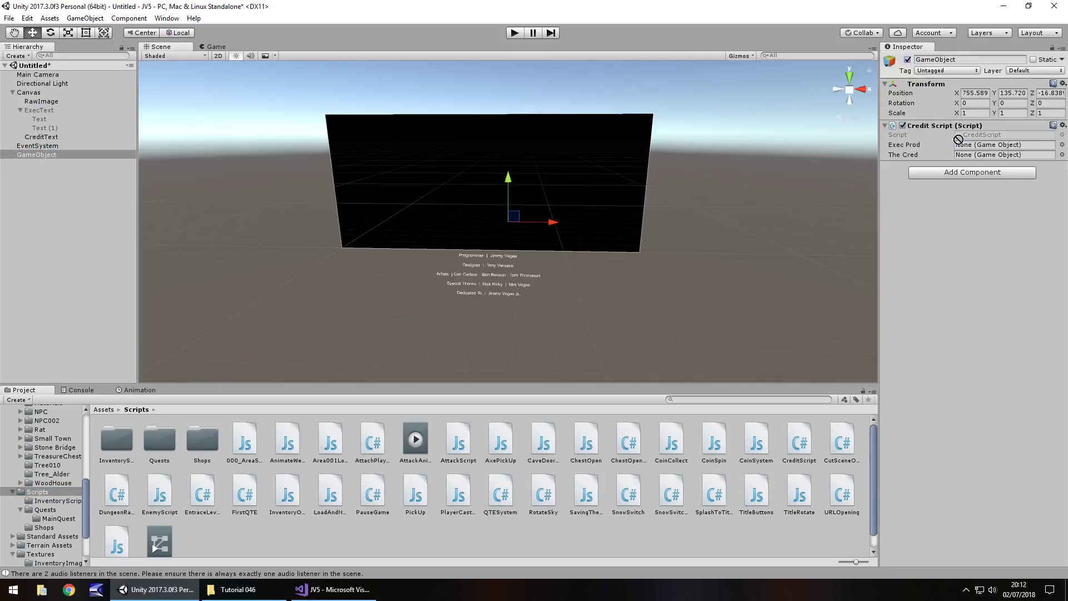
Assign ExecText to the script's Exec Prod reference and CreditText to The Cred, and deselect the object
{"action": "left_click_drag", "start_coordinate": [958, 139], "coordinate": [977, 149]}
{"action": "left_click_drag", "start_coordinate": [41, 136], "coordinate": [978, 160]}
{"action": "left_click", "coordinate": [226, 551]}
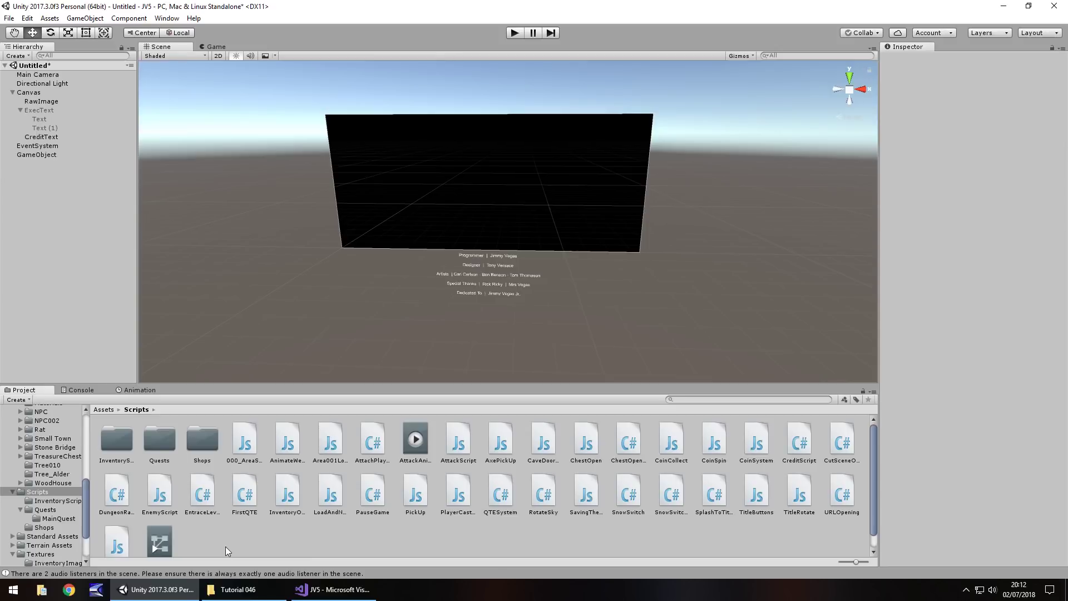
Save the scene in the Assets folder as CreditScene
{"action": "key", "text": "ctrl+s"}
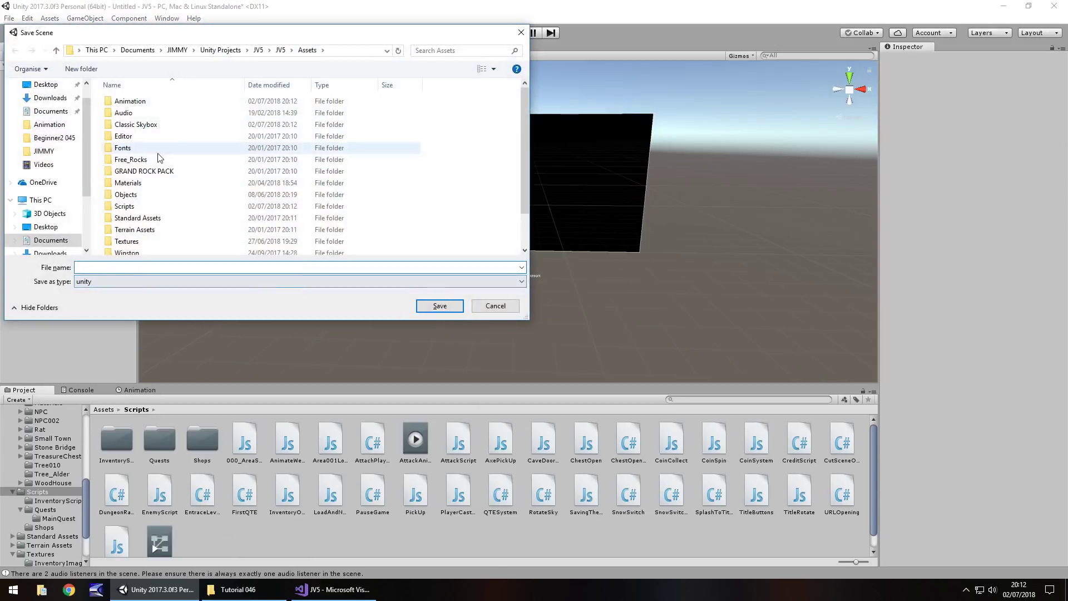
{"action": "type", "text": "Splash"}
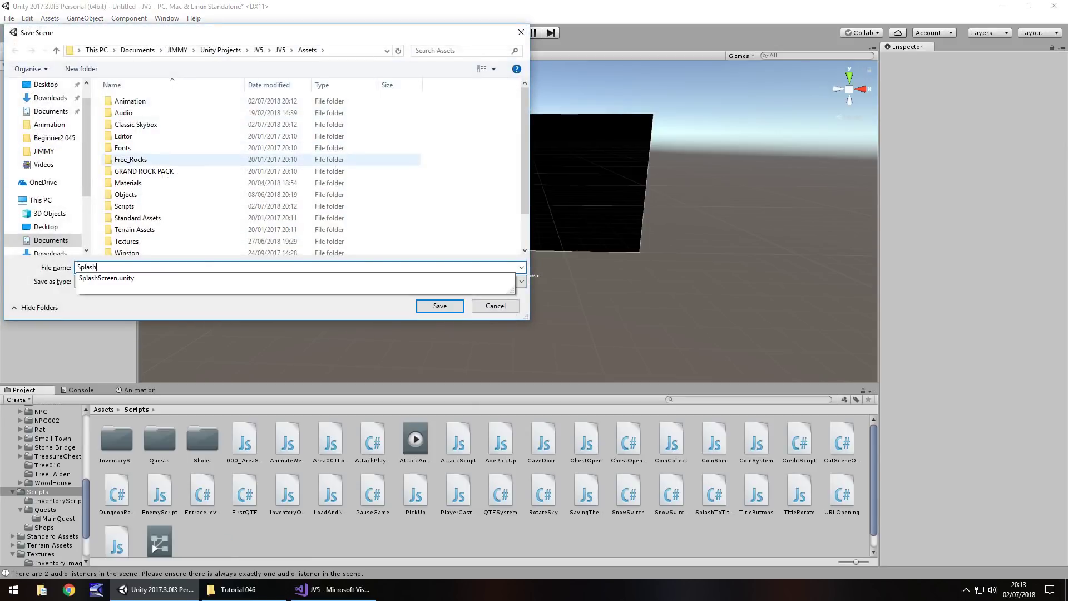
{"action": "type", "text": "Scree"}
{"action": "key", "text": "BackSpace"}
{"action": "key", "text": "BackSpace"}
{"action": "key", "text": "BackSpace"}
{"action": "key", "text": "BackSpace"}
{"action": "key", "text": "BackSpace"}
{"action": "key", "text": "BackSpace"}
{"action": "key", "text": "BackSpace"}
{"action": "key", "text": "BackSpace"}
{"action": "key", "text": "BackSpace"}
{"action": "key", "text": "BackSpace"}
{"action": "type", "text": "Cre"}
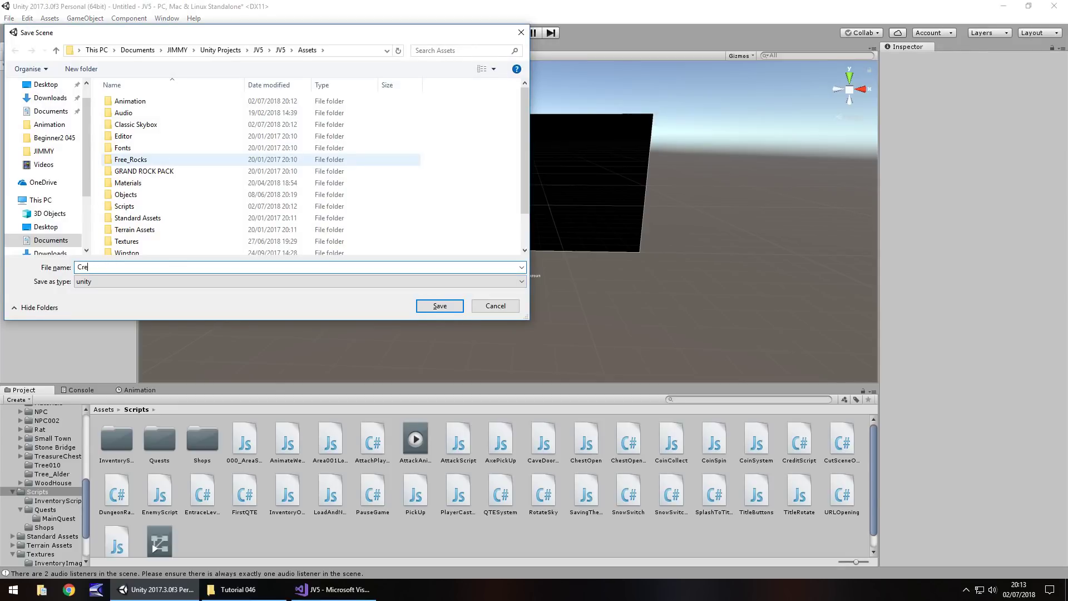
{"action": "type", "text": "ditScene"}
{"action": "key", "text": "Return"}
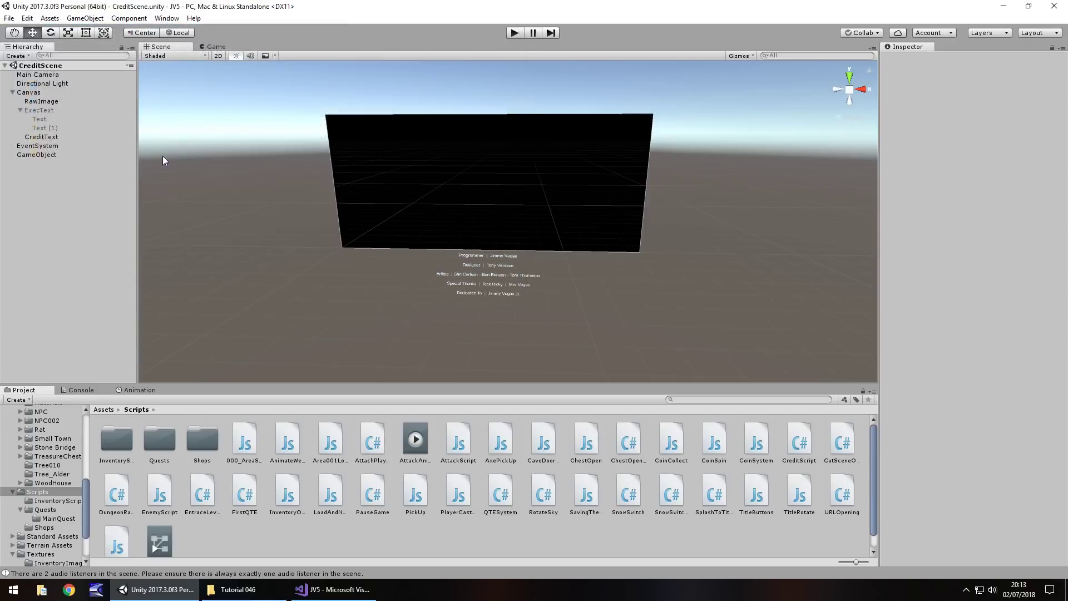
Deactivate the CreditText object and briefly run the scene in play mode to test it
{"action": "left_click", "coordinate": [42, 137]}
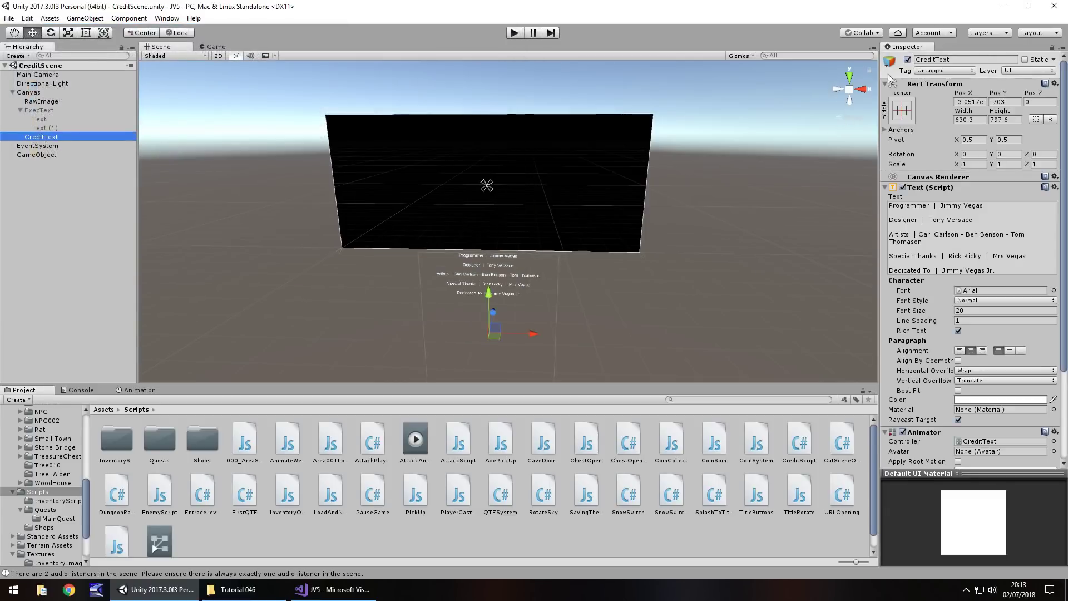
{"action": "left_click", "coordinate": [908, 60]}
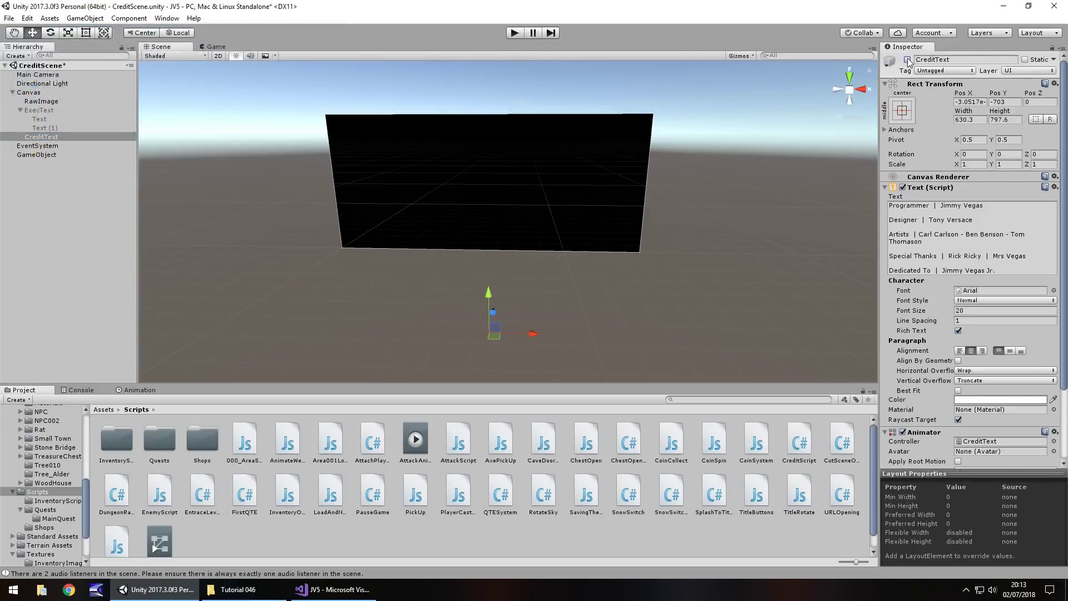
{"action": "left_click", "coordinate": [522, 33]}
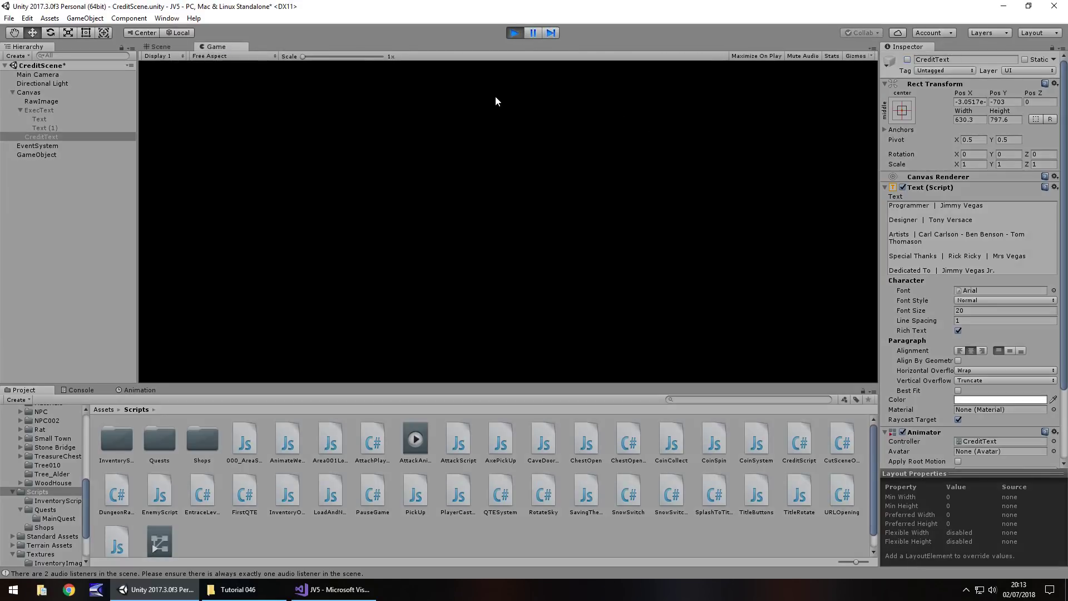
{"action": "left_click", "coordinate": [515, 33]}
Switch to Visual Studio, add StartCoroutine(RollCreds()); inside CreditScript's Start method, and save the script
{"action": "left_click", "coordinate": [332, 589]}
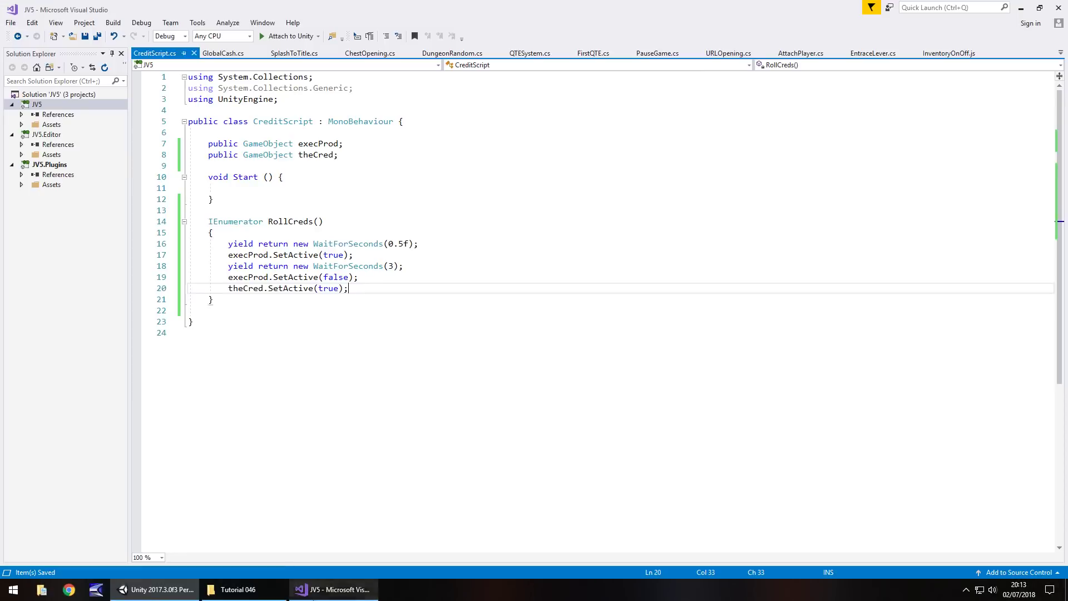
{"action": "left_click", "coordinate": [290, 187]}
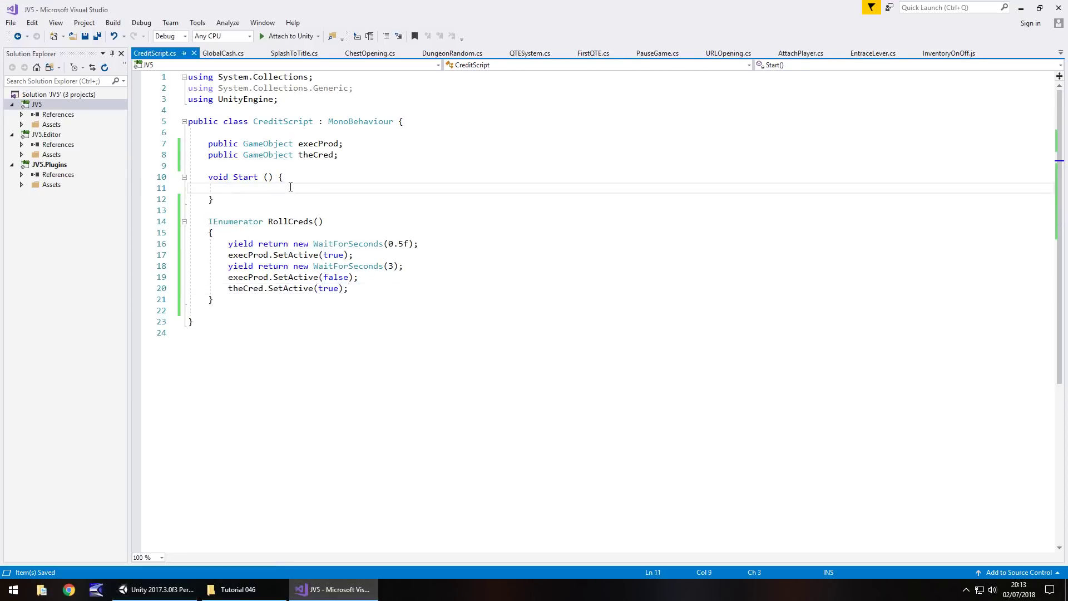
{"action": "type", "text": "StartCorouti"}
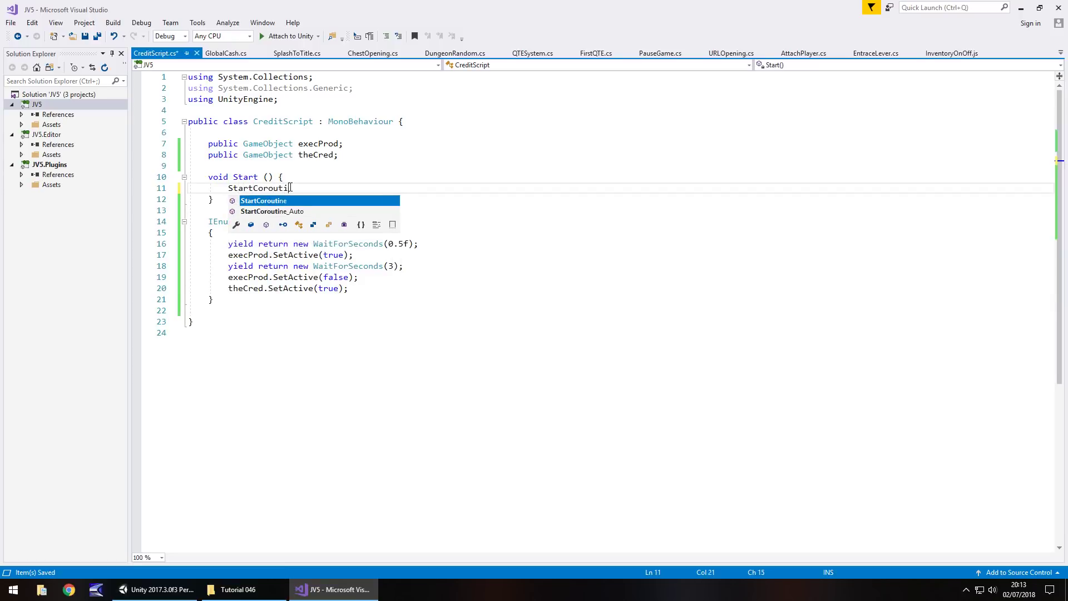
{"action": "type", "text": "ne("}
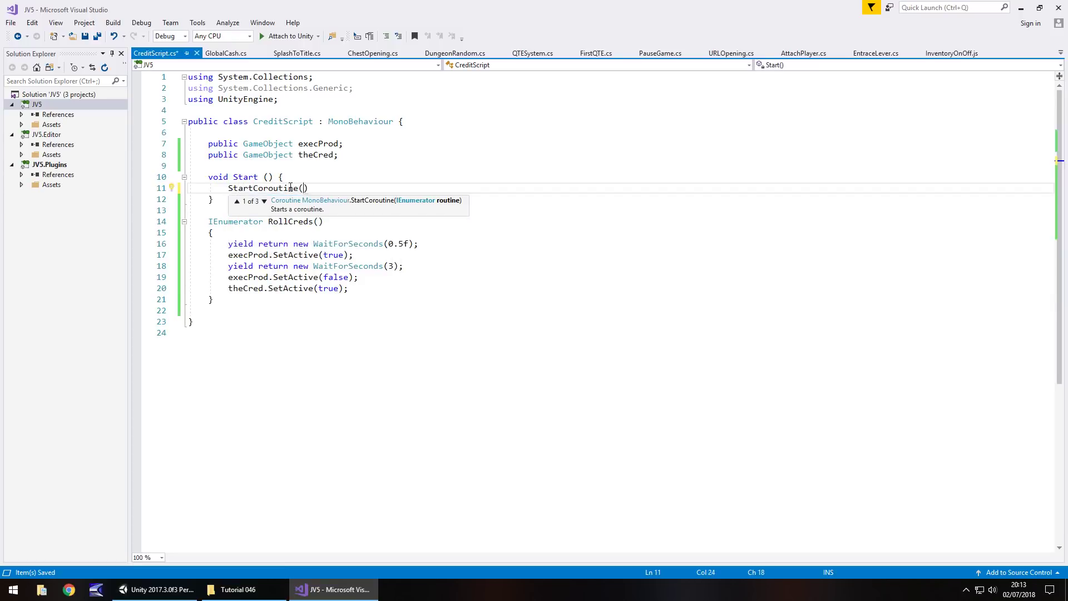
{"action": "type", "text": "RollCred"}
{"action": "type", "text": "s())"}
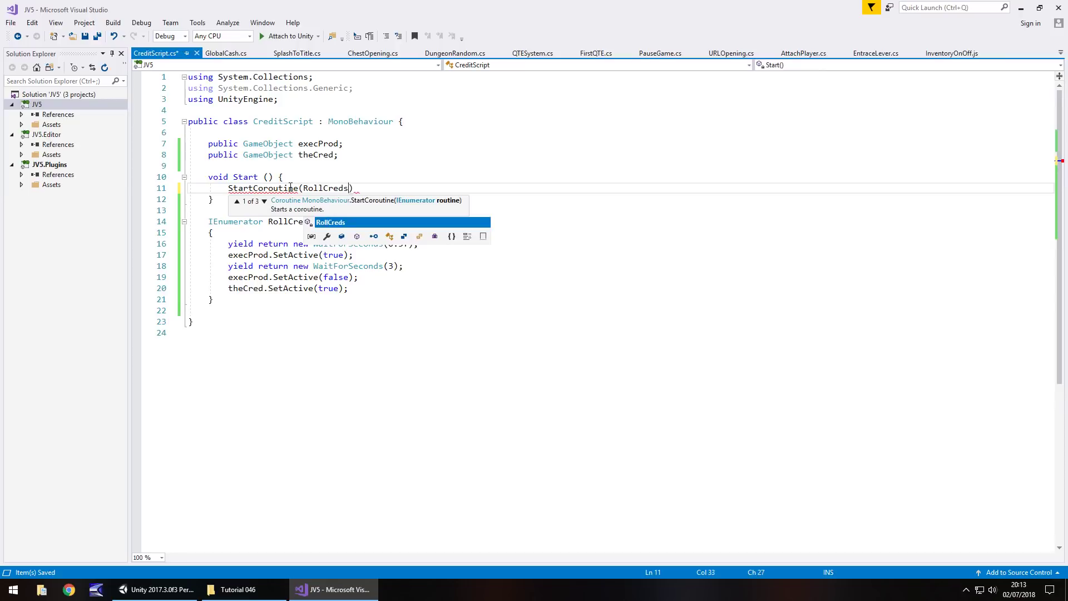
{"action": "type", "text": ";"}
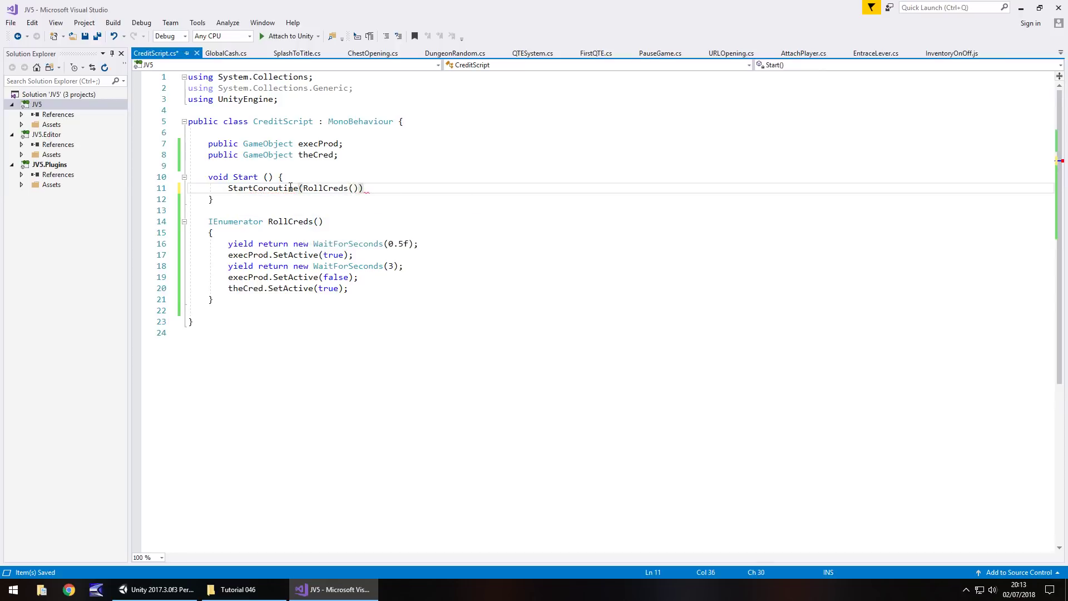
{"action": "key", "text": "ctrl+s"}
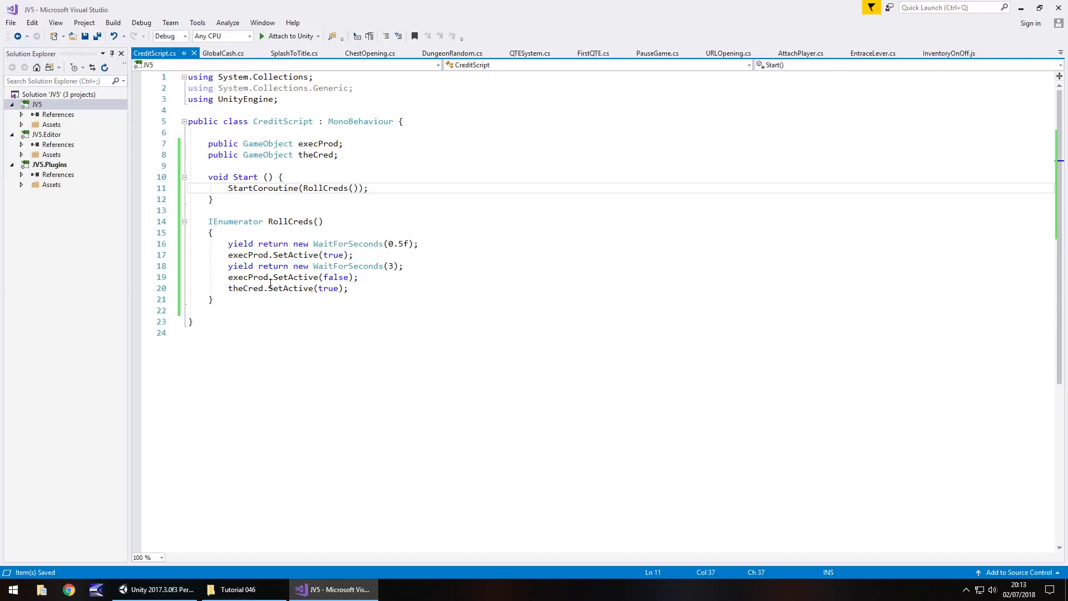
Return to Unity, run the scene in play mode to check the credits sequence, and stop playback
{"action": "mouse_move", "coordinate": [273, 193]}
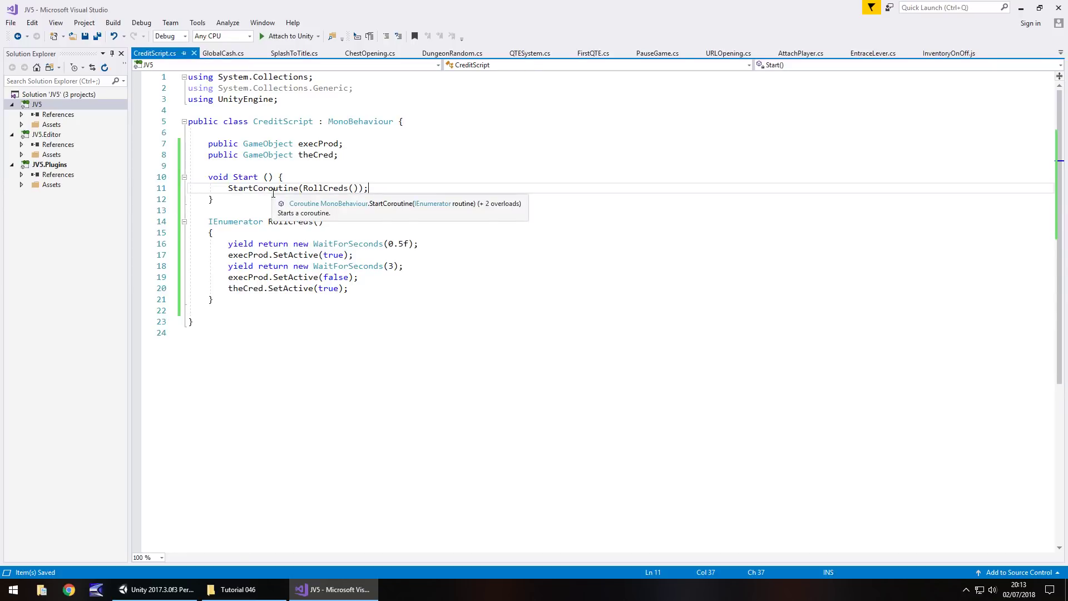
{"action": "left_click", "coordinate": [157, 589]}
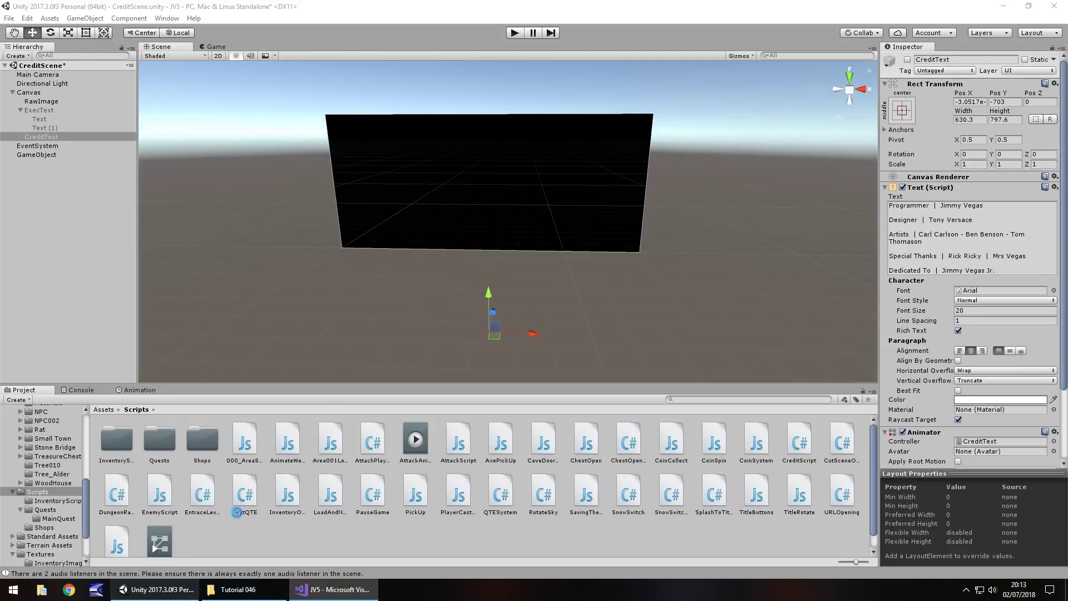
{"action": "left_click", "coordinate": [512, 33]}
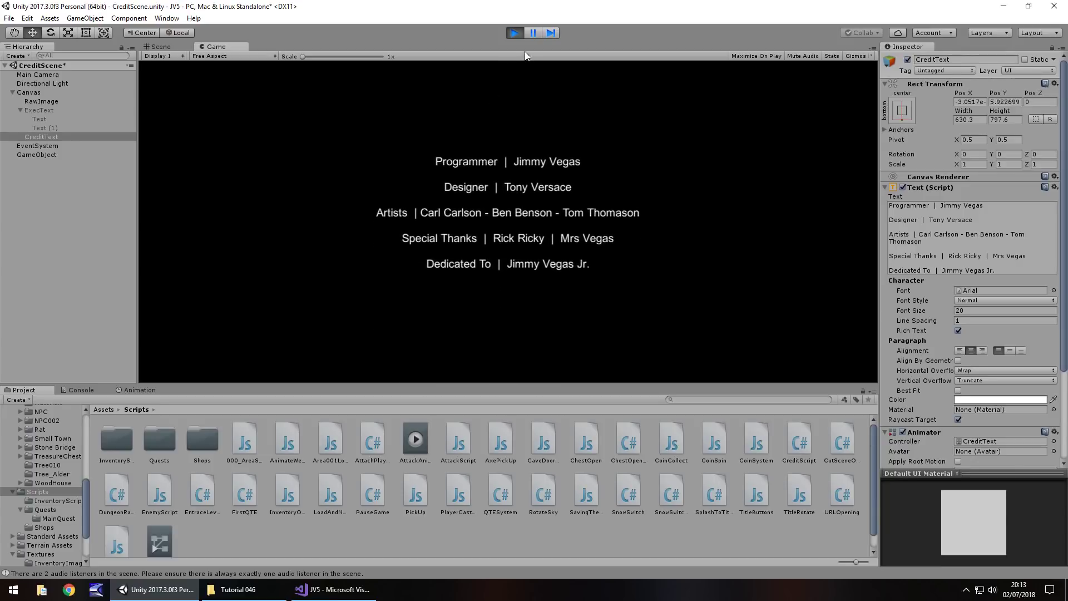
{"action": "left_click", "coordinate": [515, 32]}
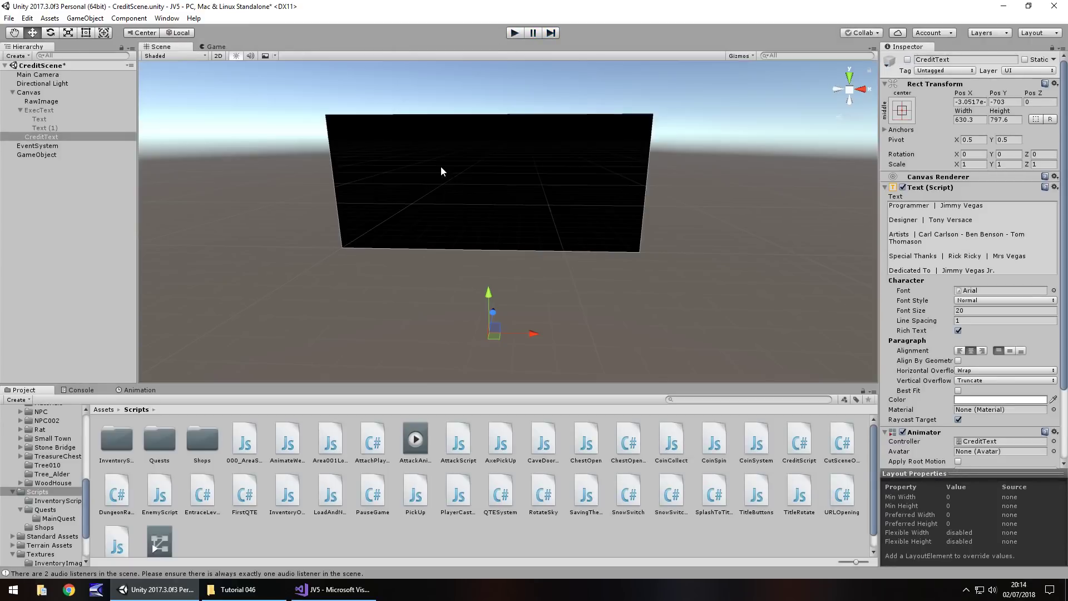